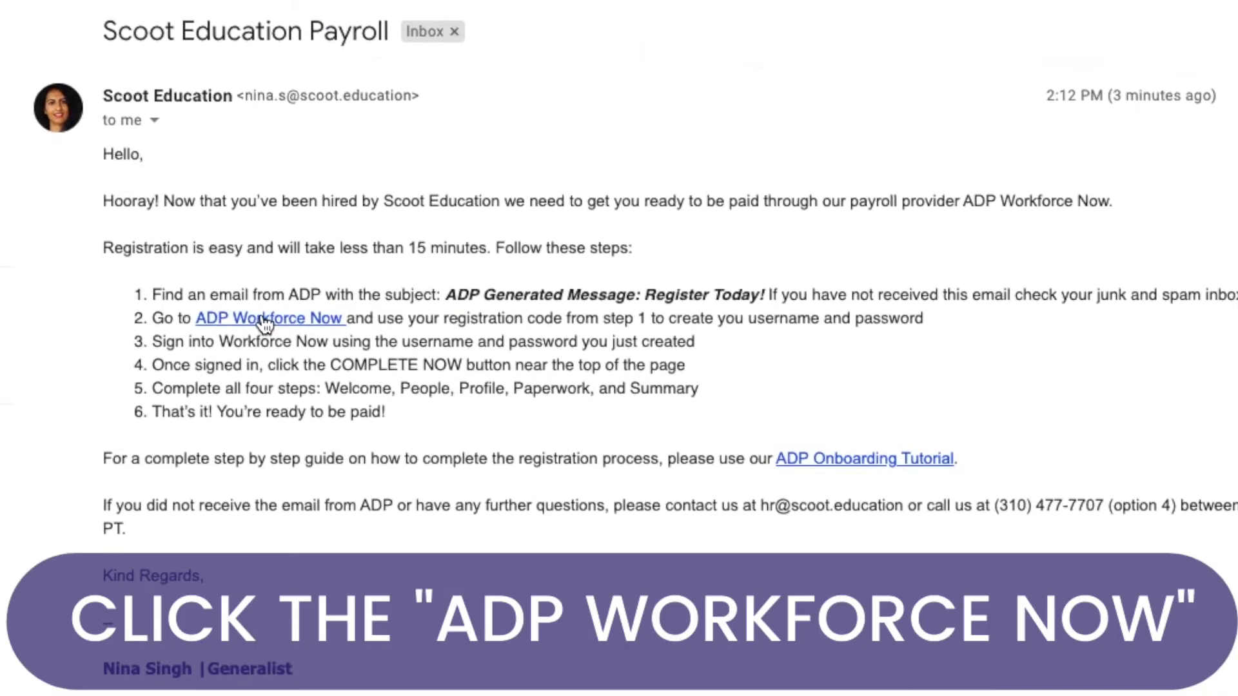
Step: Follow the ADP Workforce Now link in the Scoot Education Payroll email
left_click(262, 324)
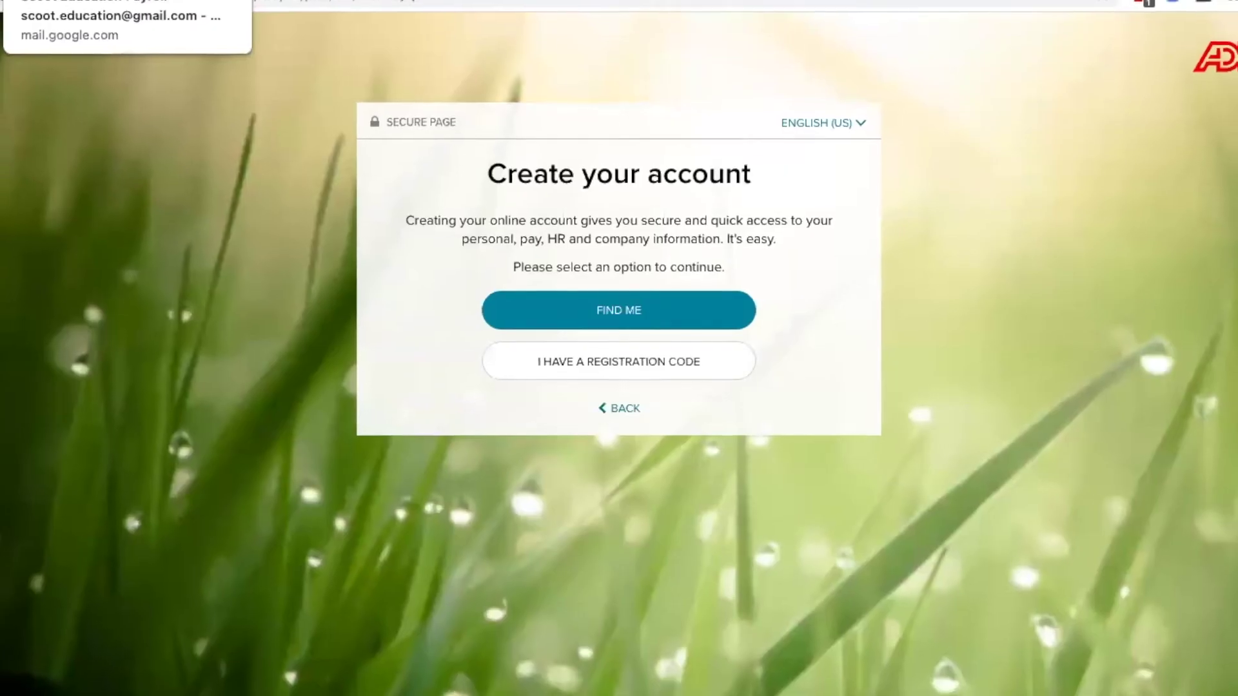
Step: Return to the Scoot Education Payroll email in the Gmail tab
left_click(211, 10)
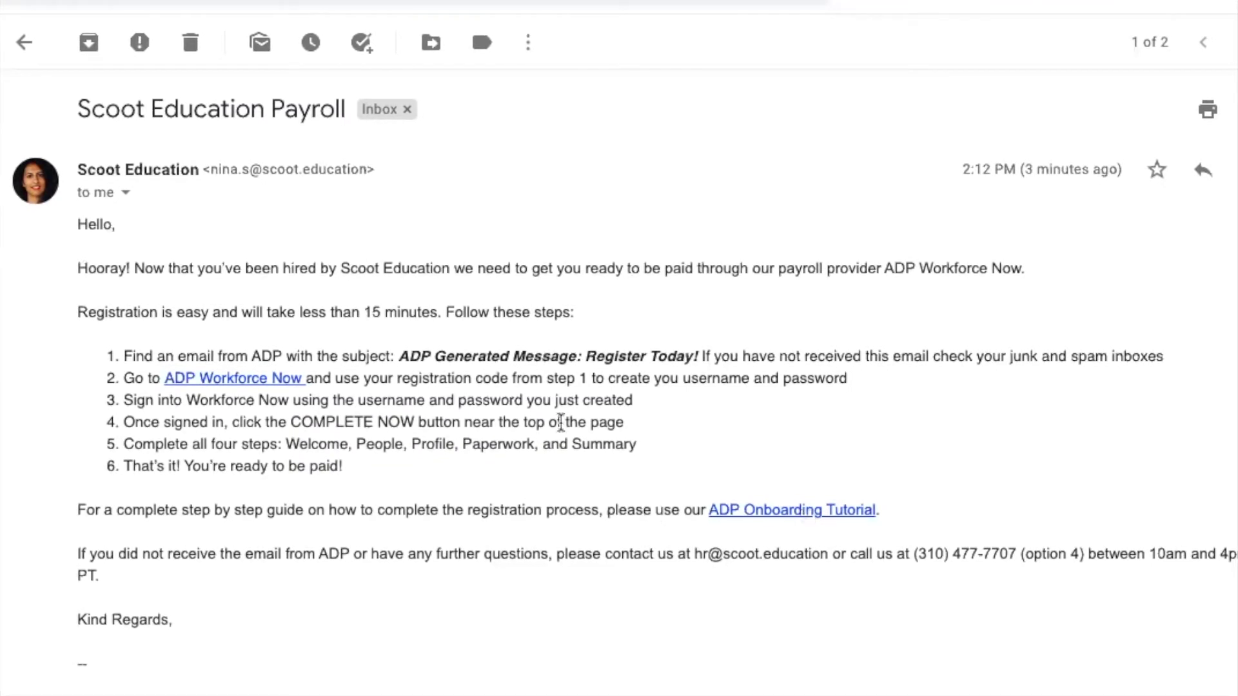
Step: Copy the code from the Welcome to ADP email and choose to register with a registration code
left_click(8, 18)
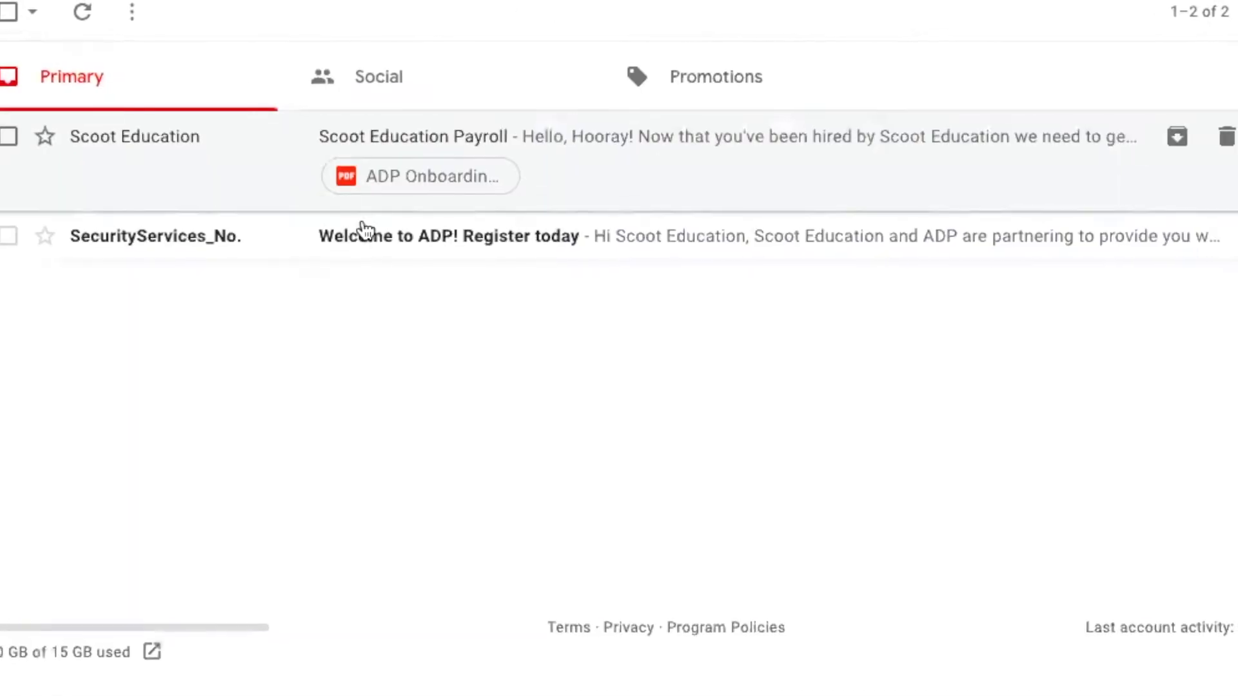
left_click(359, 237)
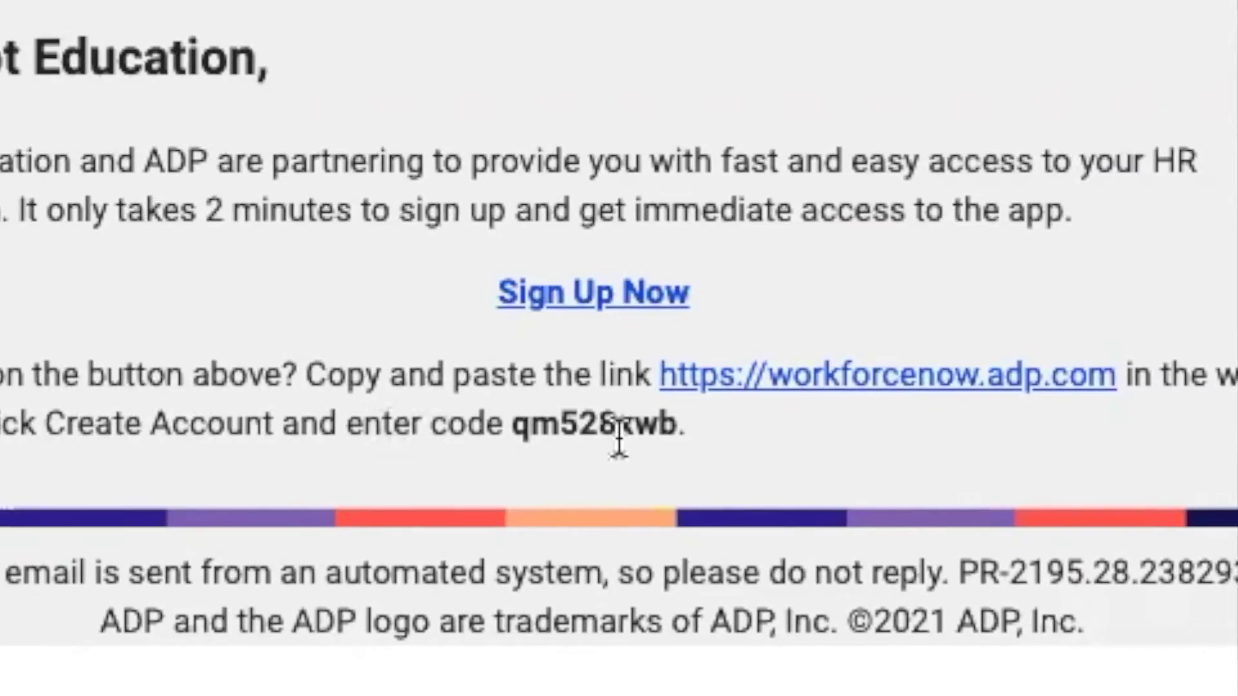
left_click_drag(513, 423, 672, 424)
key("super+c")
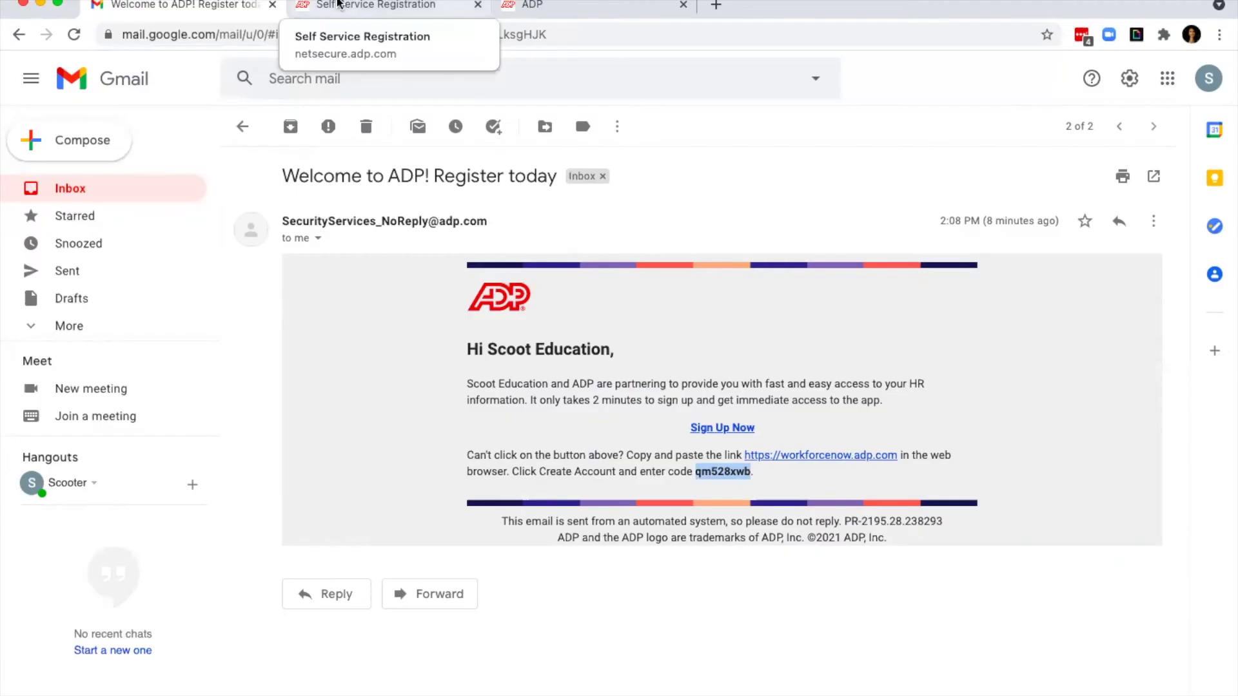
left_click(337, 7)
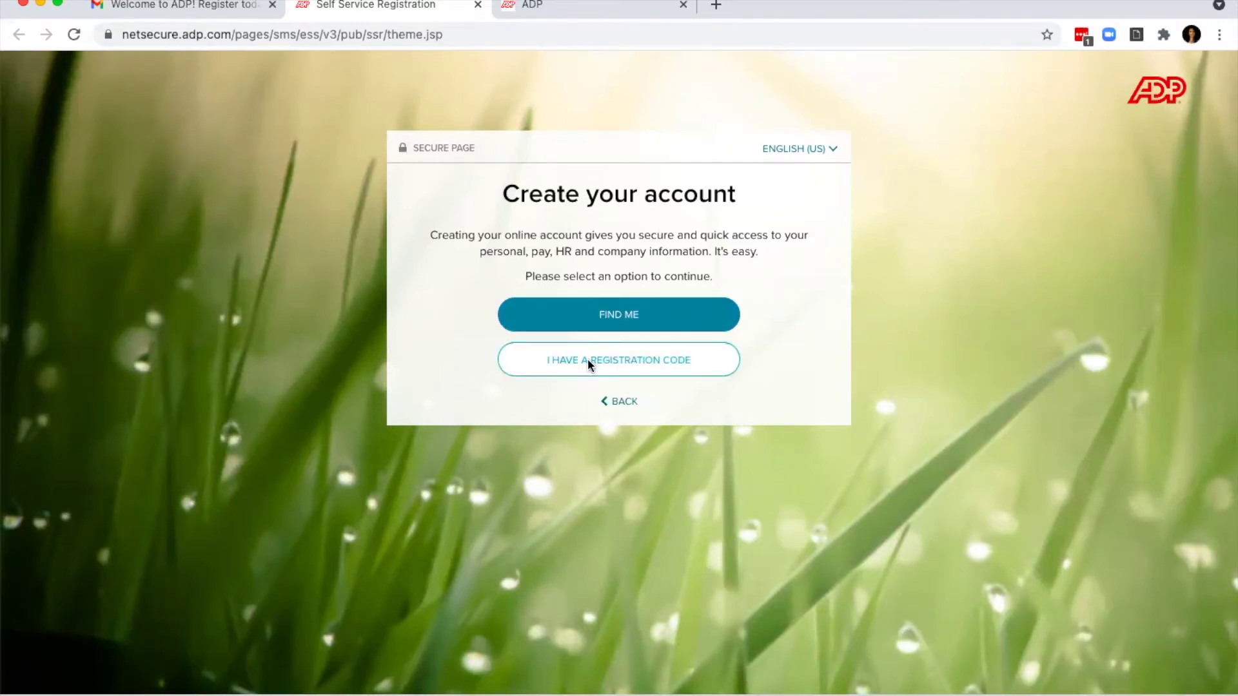
left_click(589, 362)
Step: Paste and submit the registration code, then close the registration tab
key("super+v")
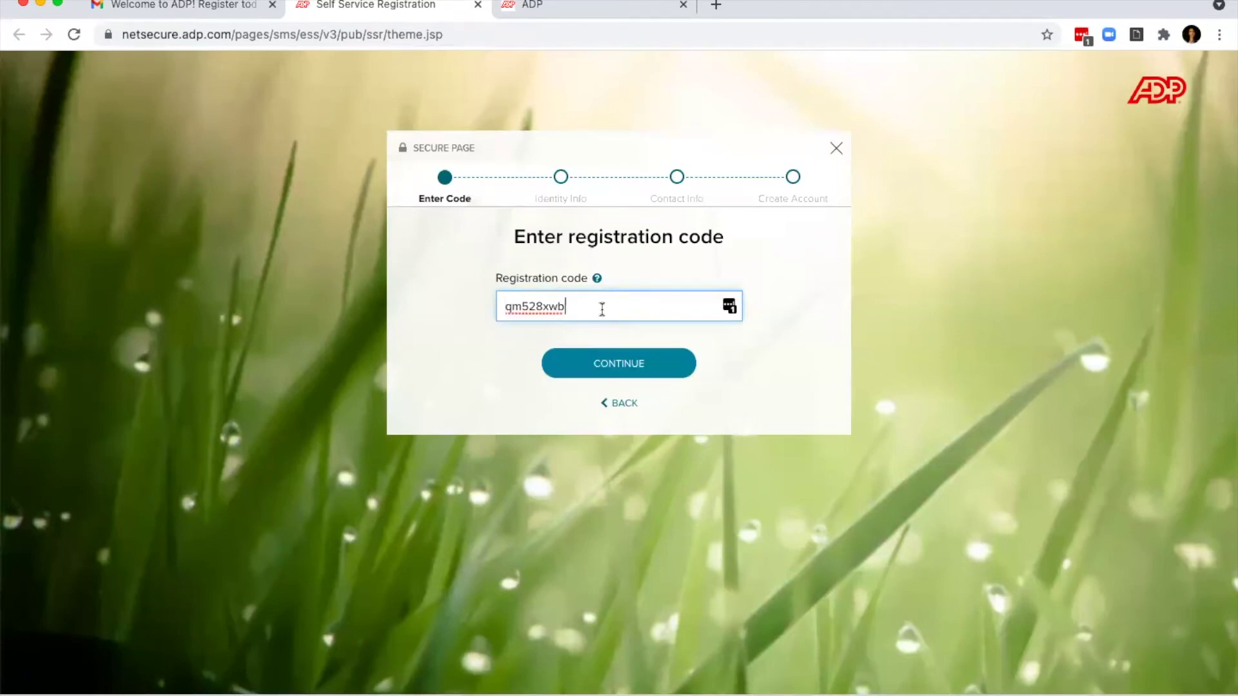
left_click(621, 366)
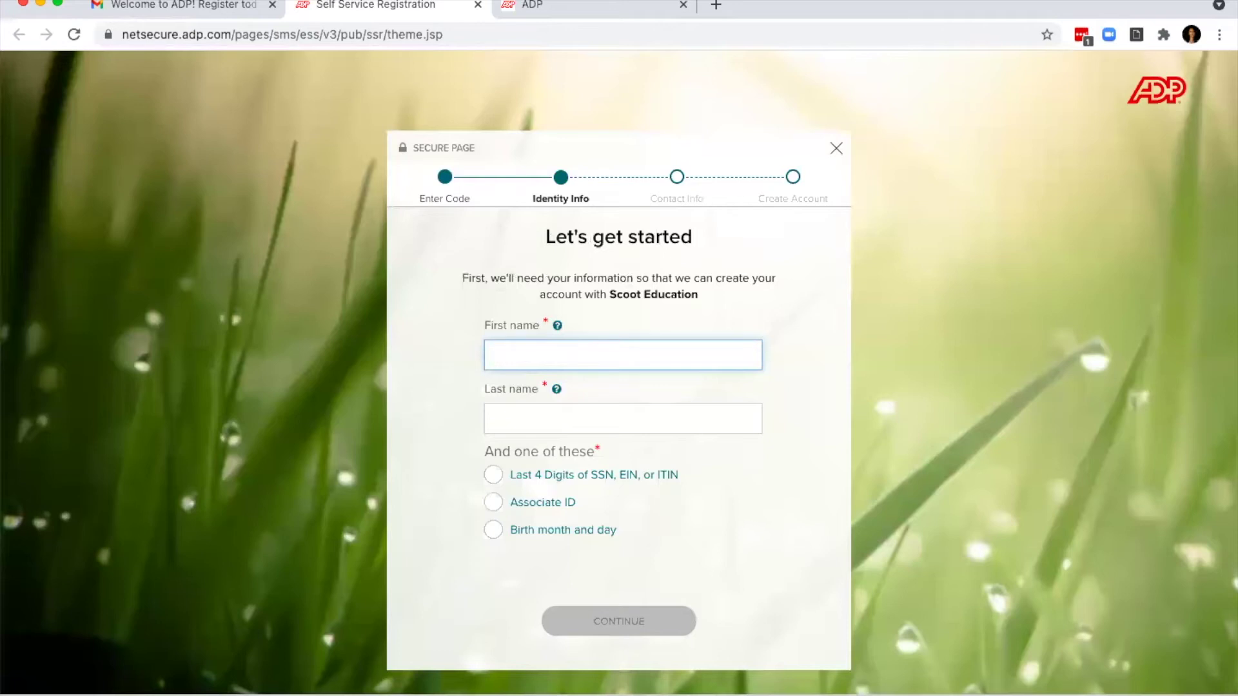
left_click(478, 6)
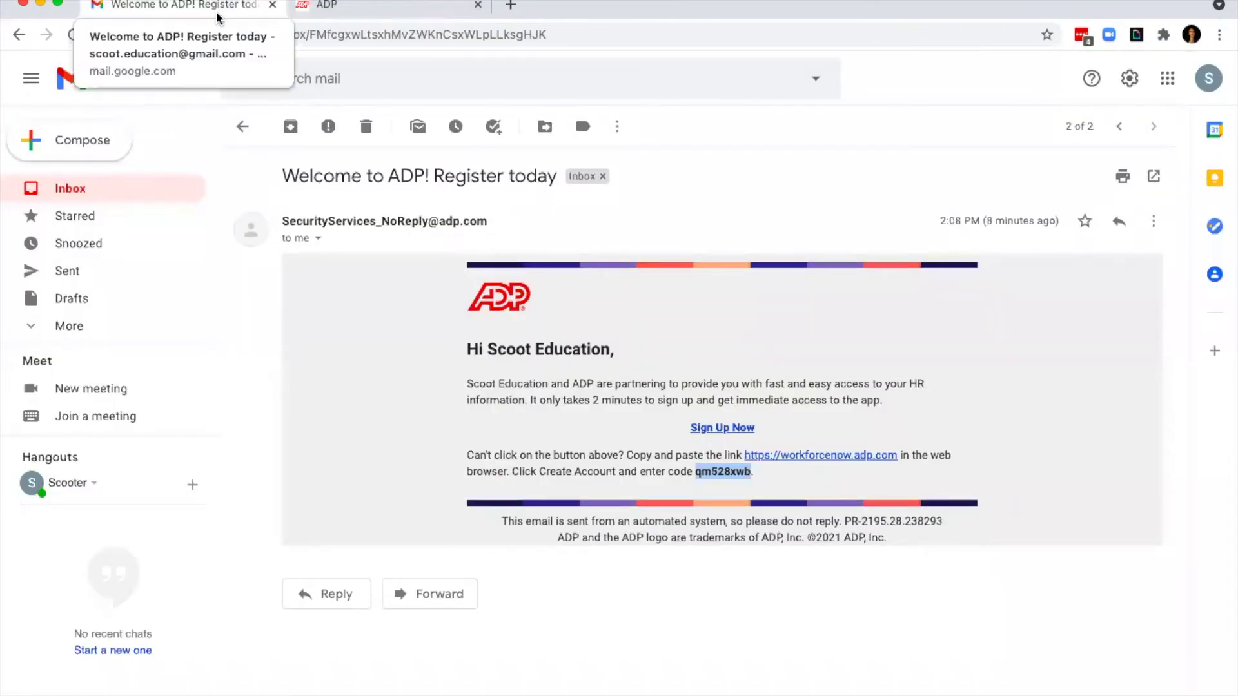
Step: Try the Sign Up Now link from the Welcome to ADP email, then close that tab
left_click(599, 434)
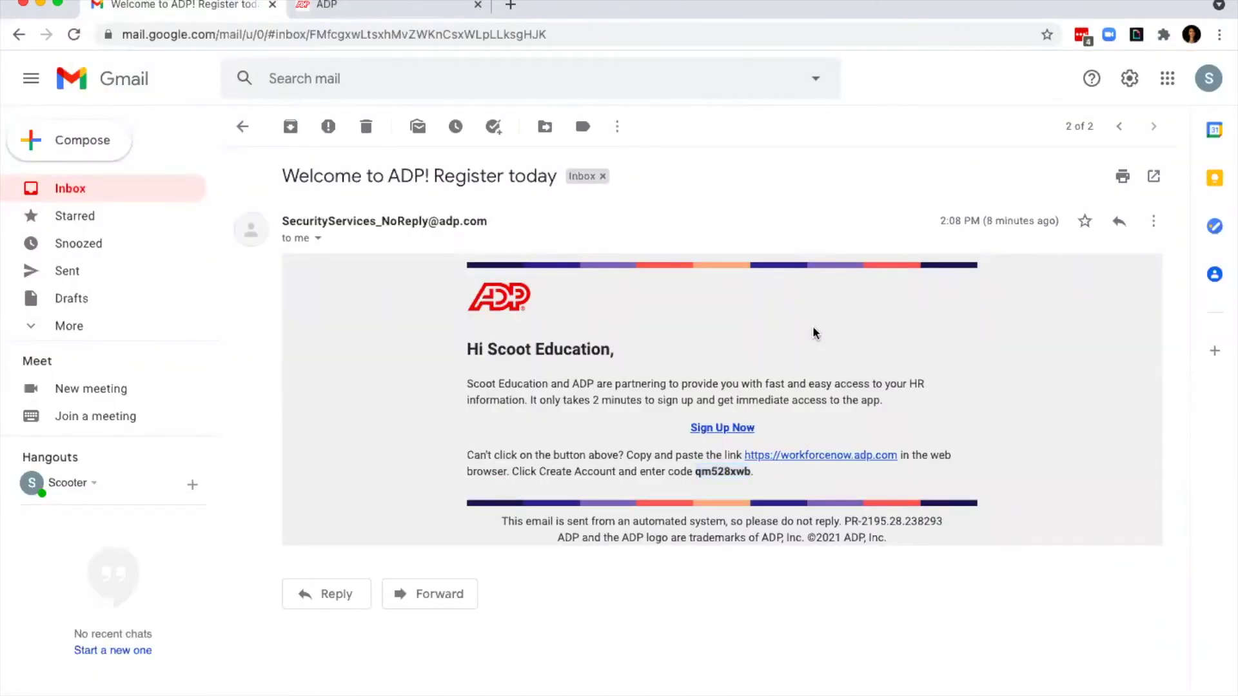
left_click(733, 429)
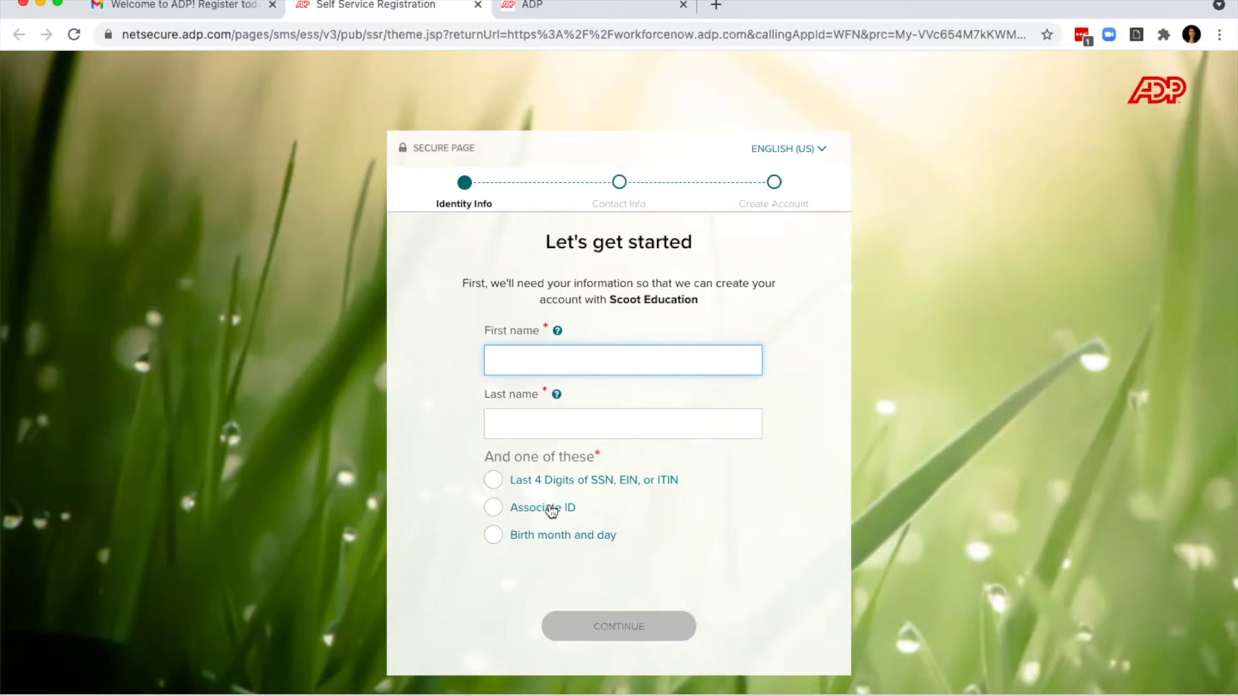
left_click(478, 6)
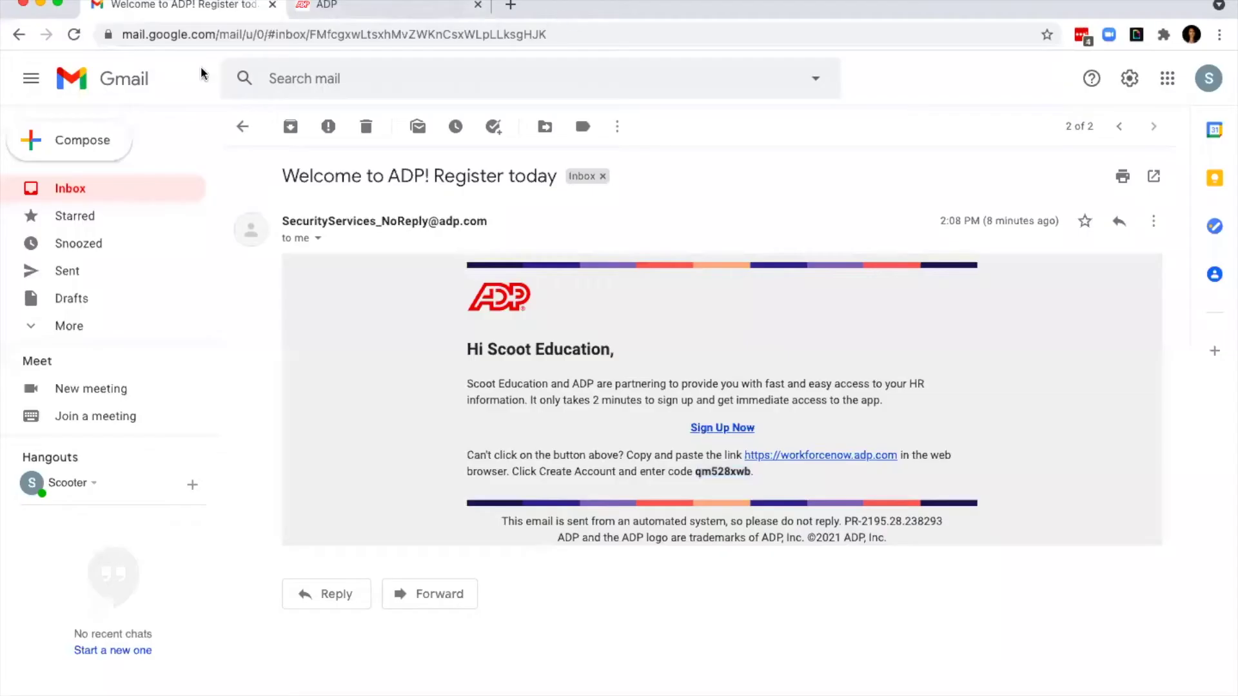
Step: Reopen the Scoot Education Payroll email and follow its ADP Workforce Now link
left_click(243, 132)
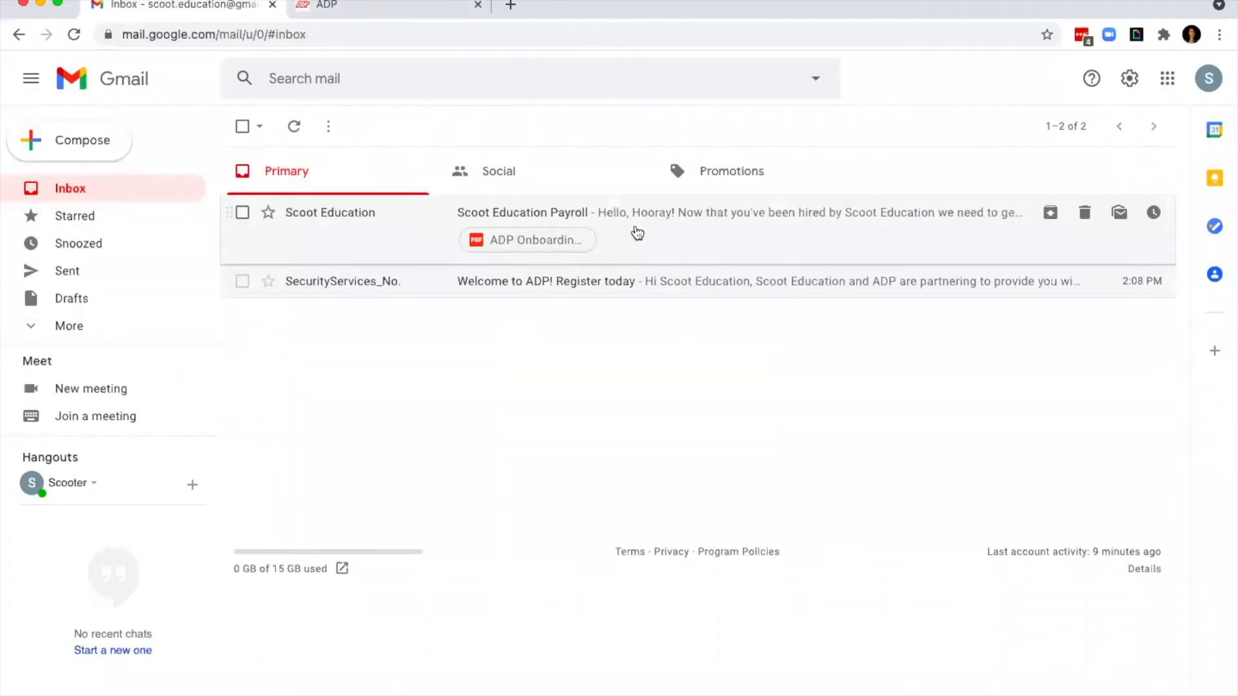
left_click(635, 236)
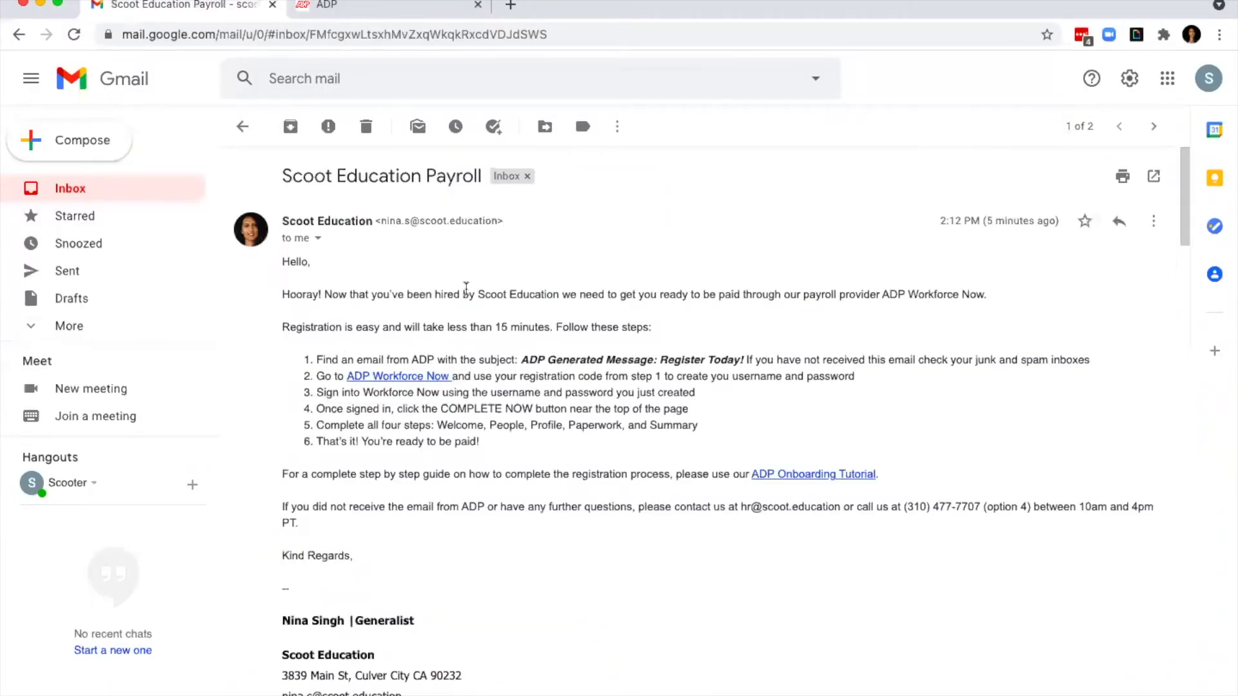
left_click(242, 126)
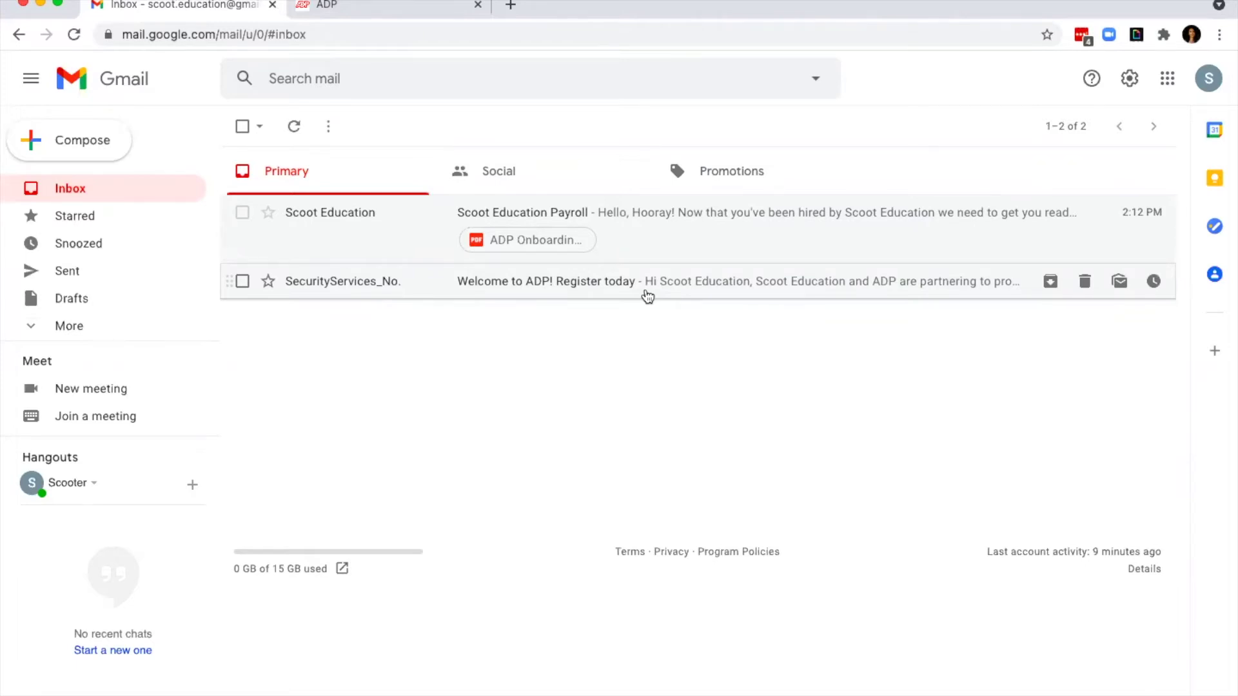
left_click(629, 235)
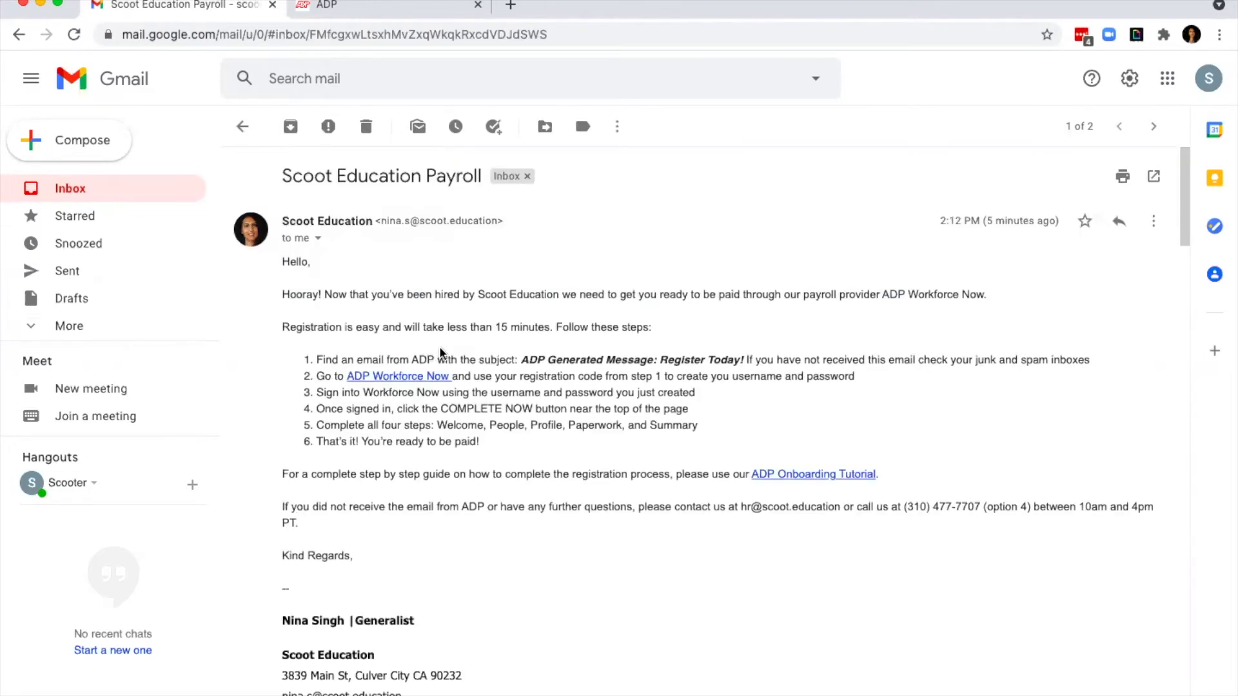
left_click(399, 378)
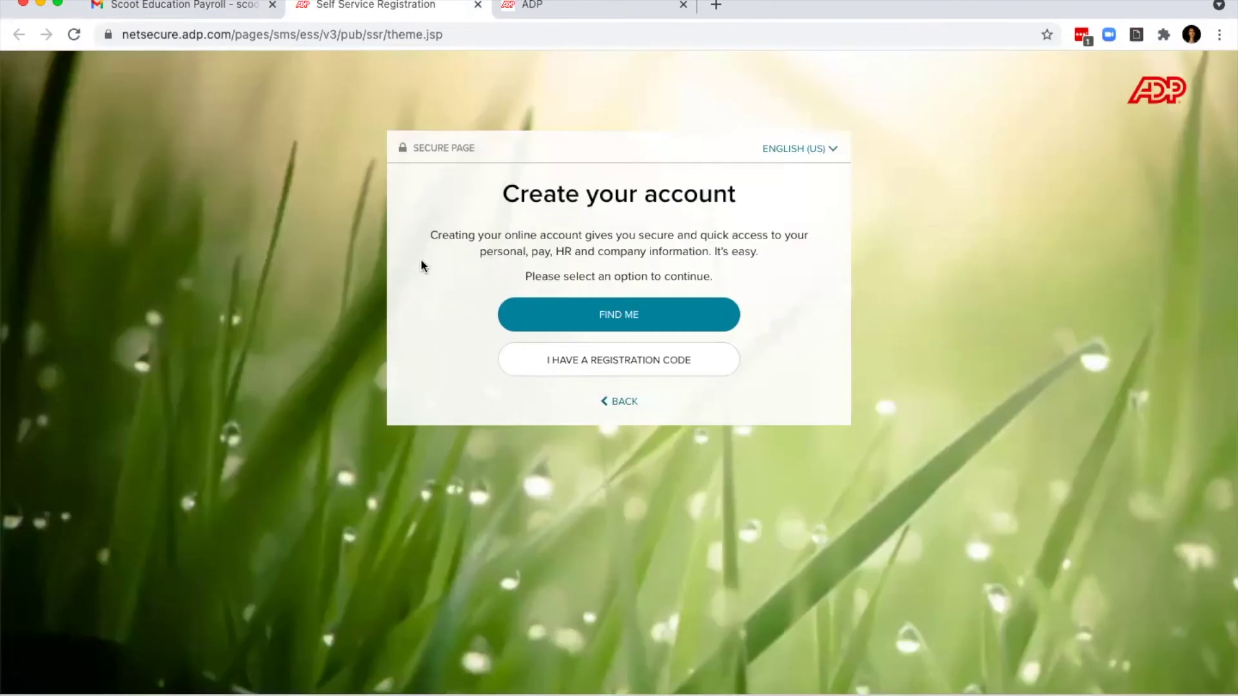
Step: Search for the account by e-mail address, then go back and choose the Your information search
left_click(633, 321)
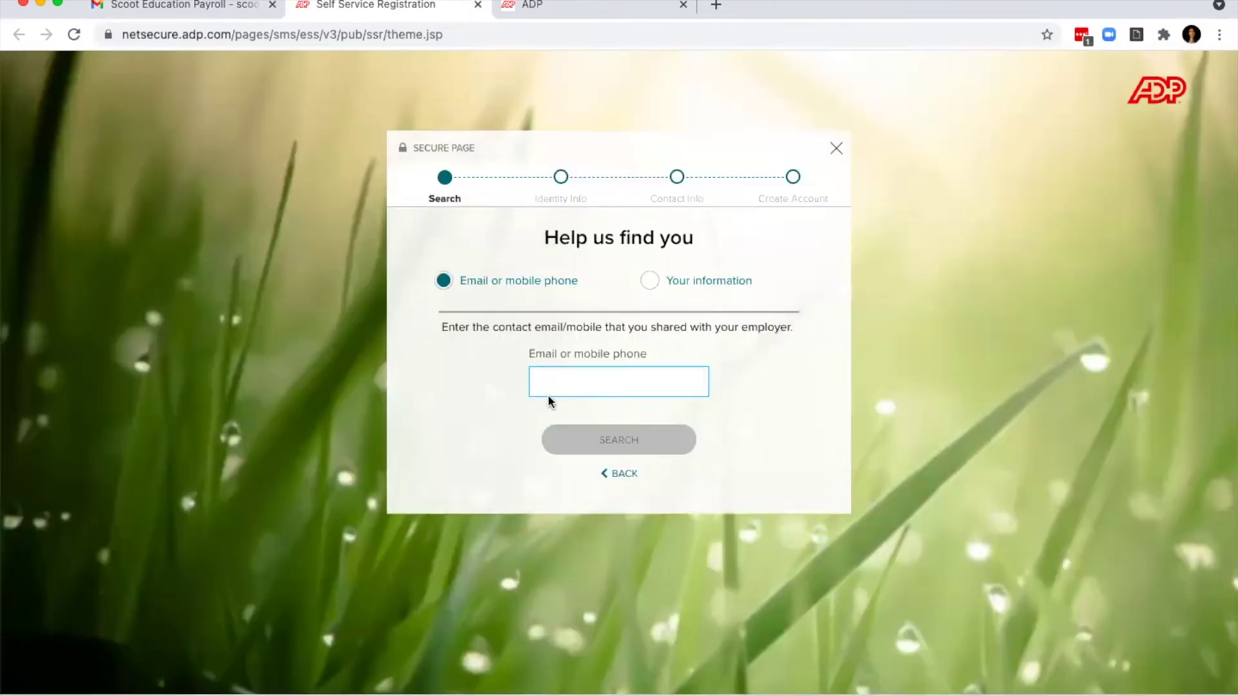
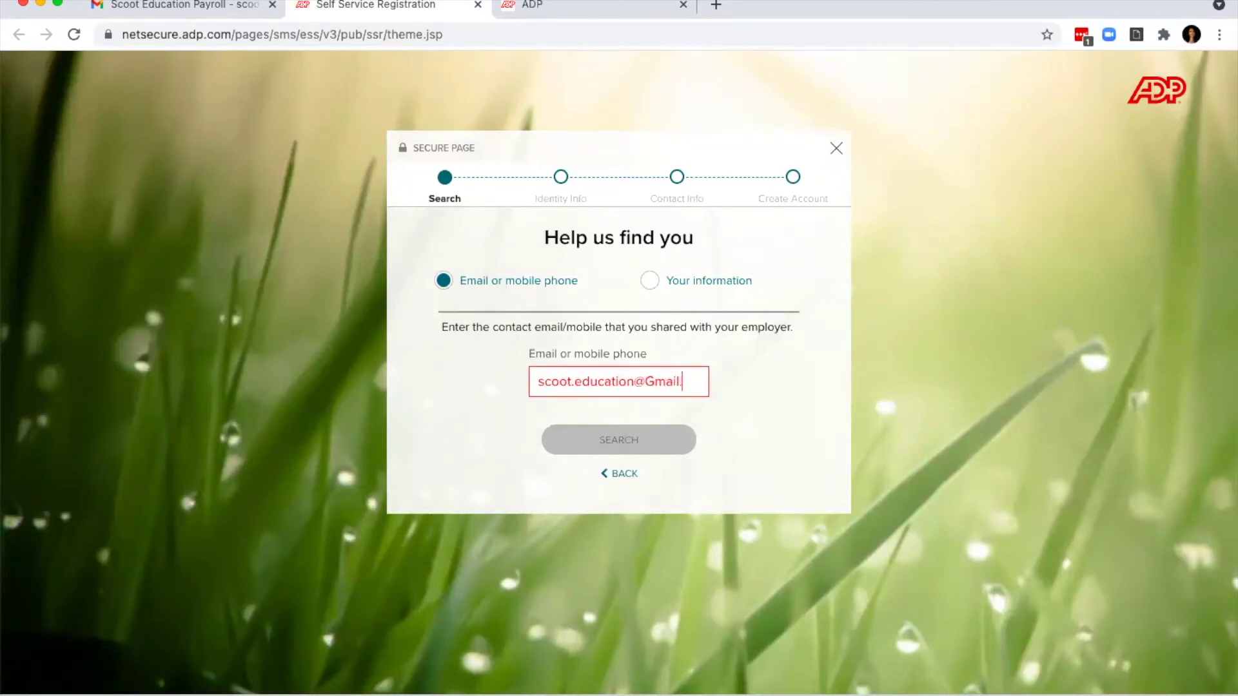
left_click(619, 439)
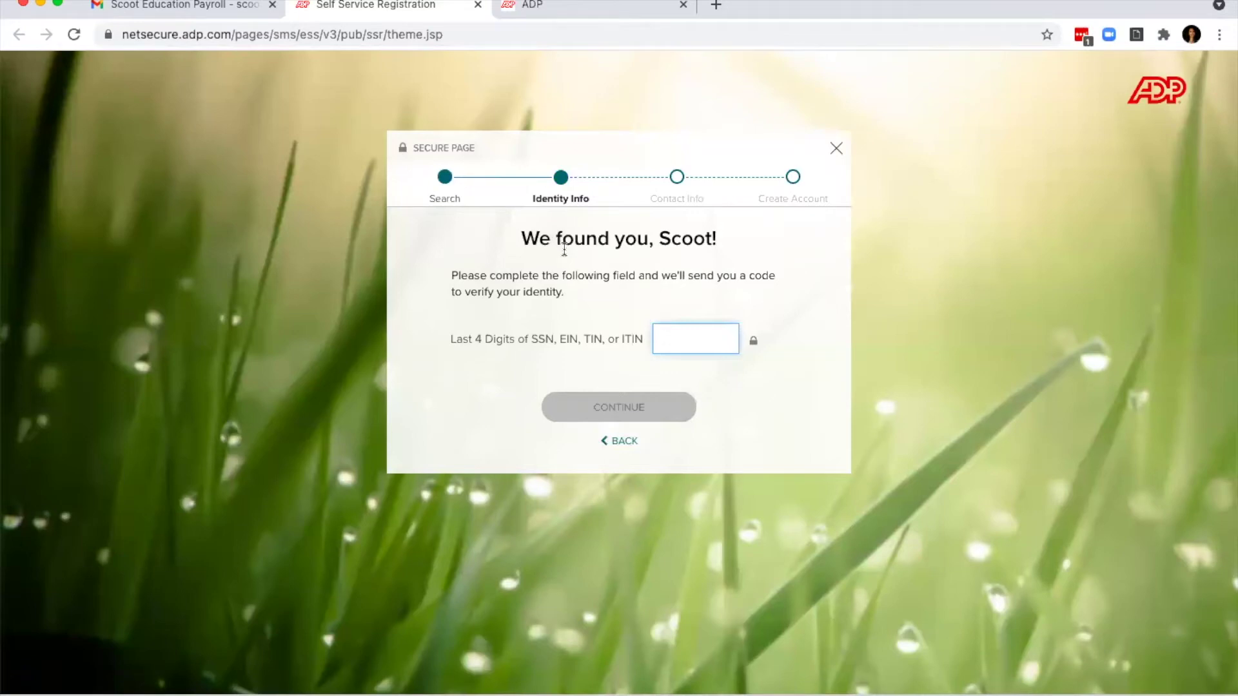
left_click(624, 441)
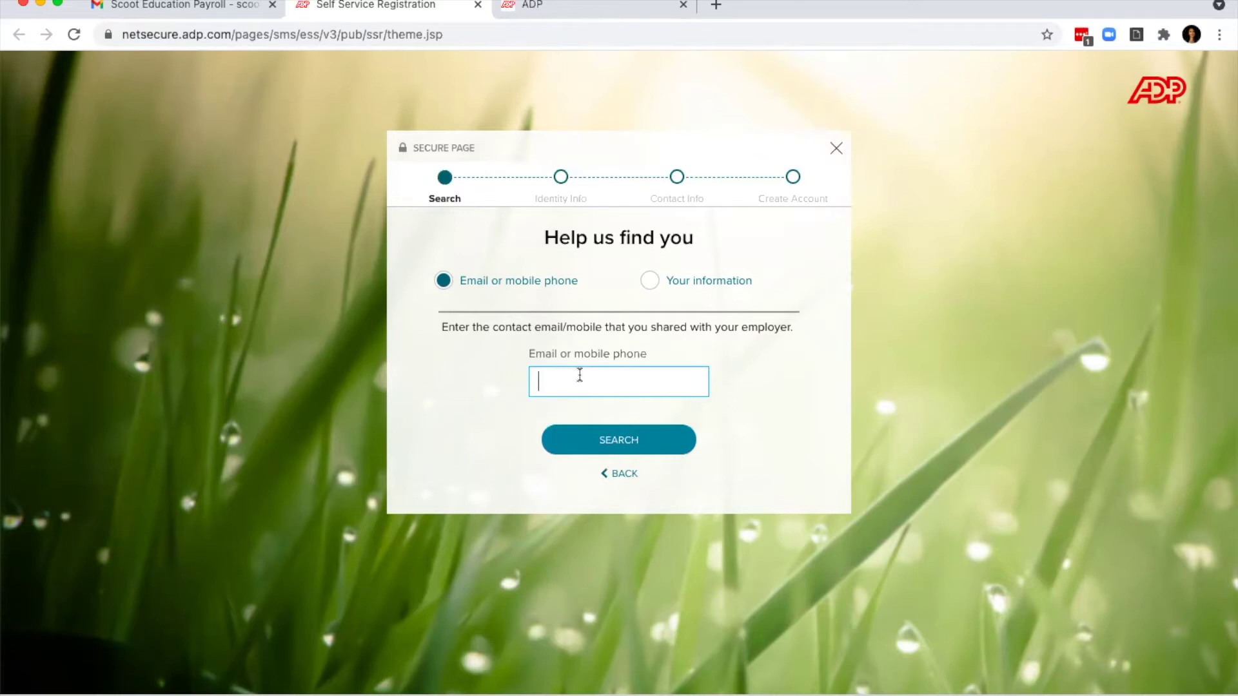
left_click(651, 282)
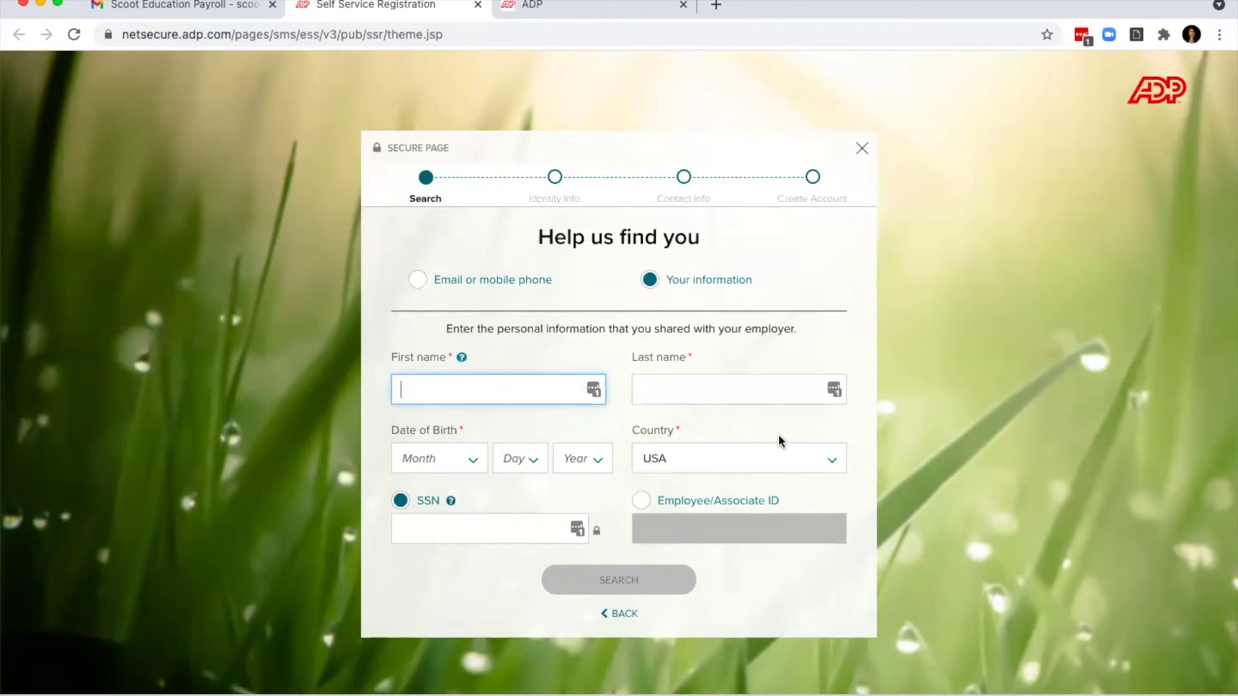
Step: Restart registration from the Sign Up Now link in the Welcome to ADP email
left_click(477, 6)
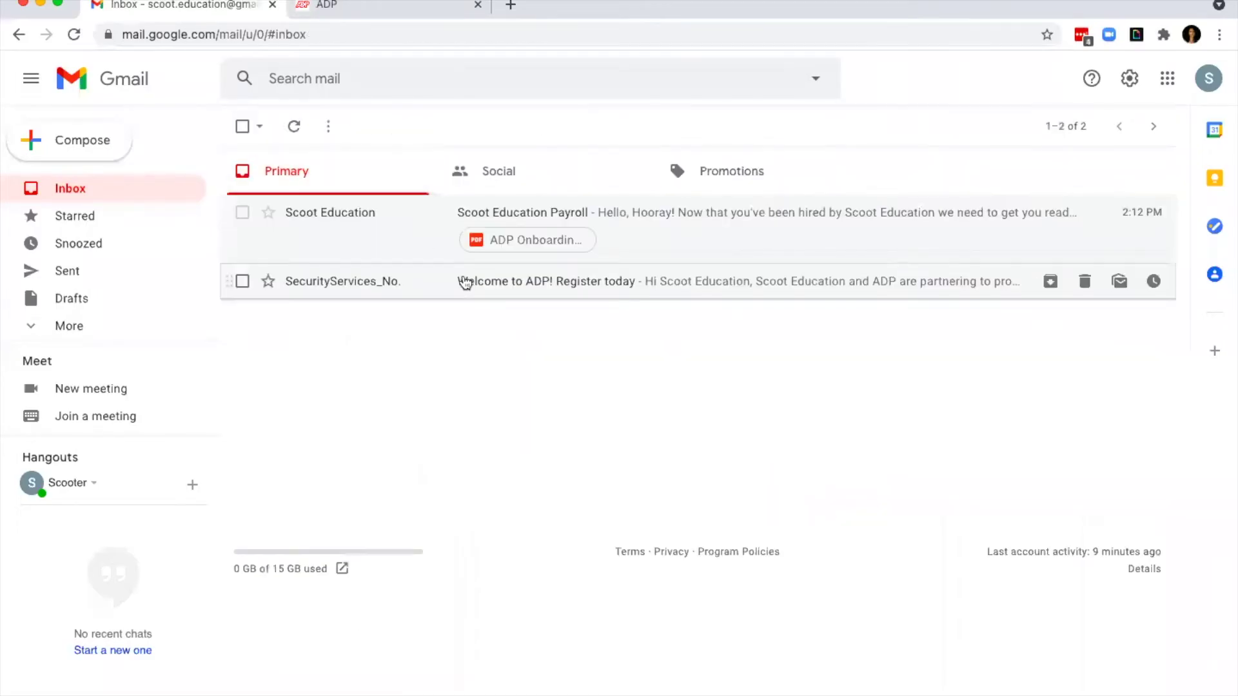
left_click(464, 280)
left_click(719, 431)
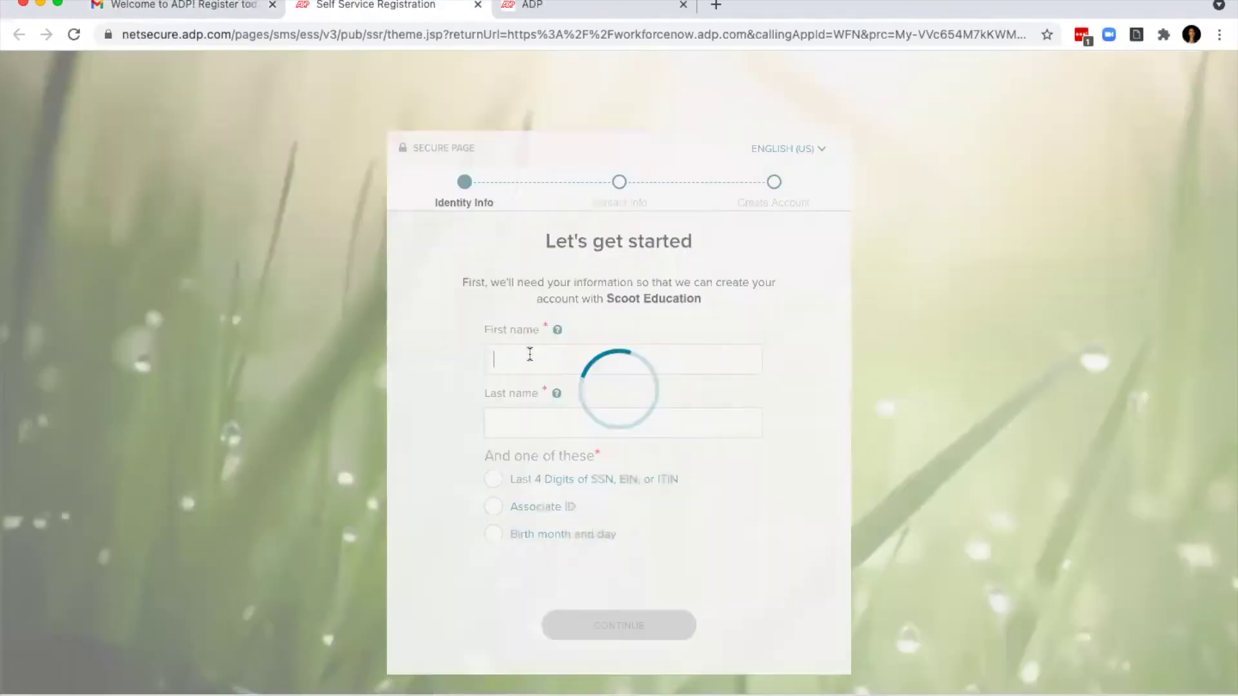
Step: Enter the first and last name plus the last four SSN digits, then continue
type("scoot")
key("Tab")
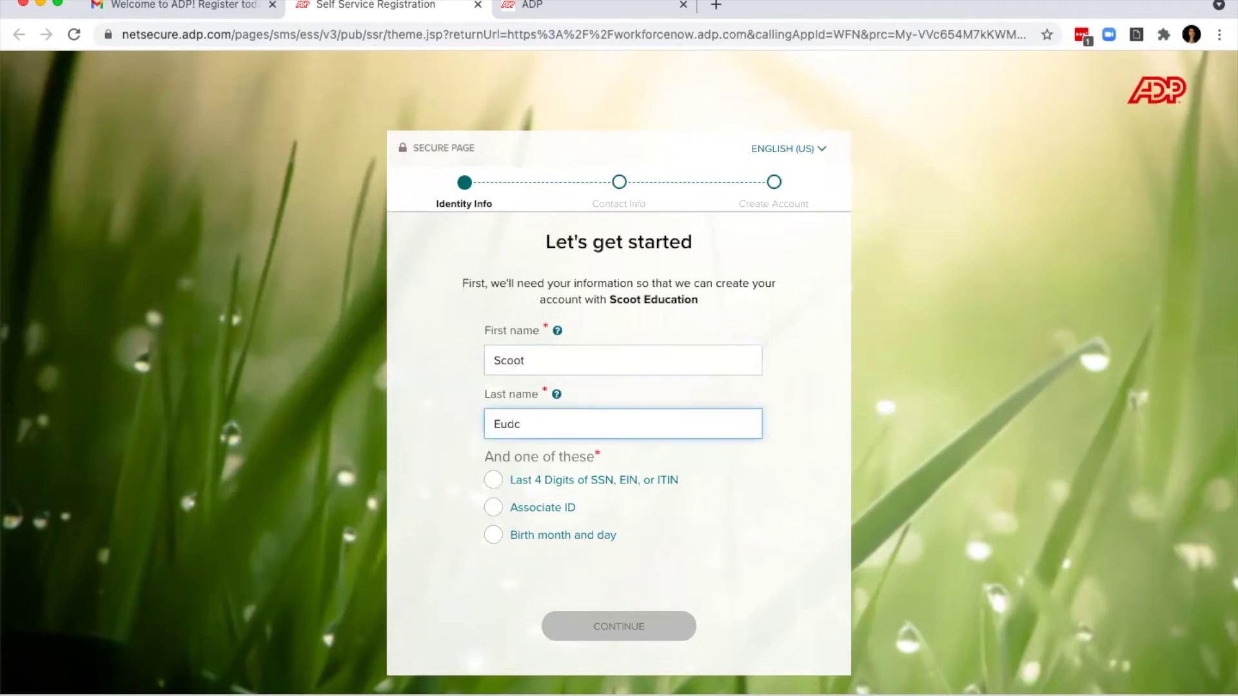
type("Education")
left_click(493, 479)
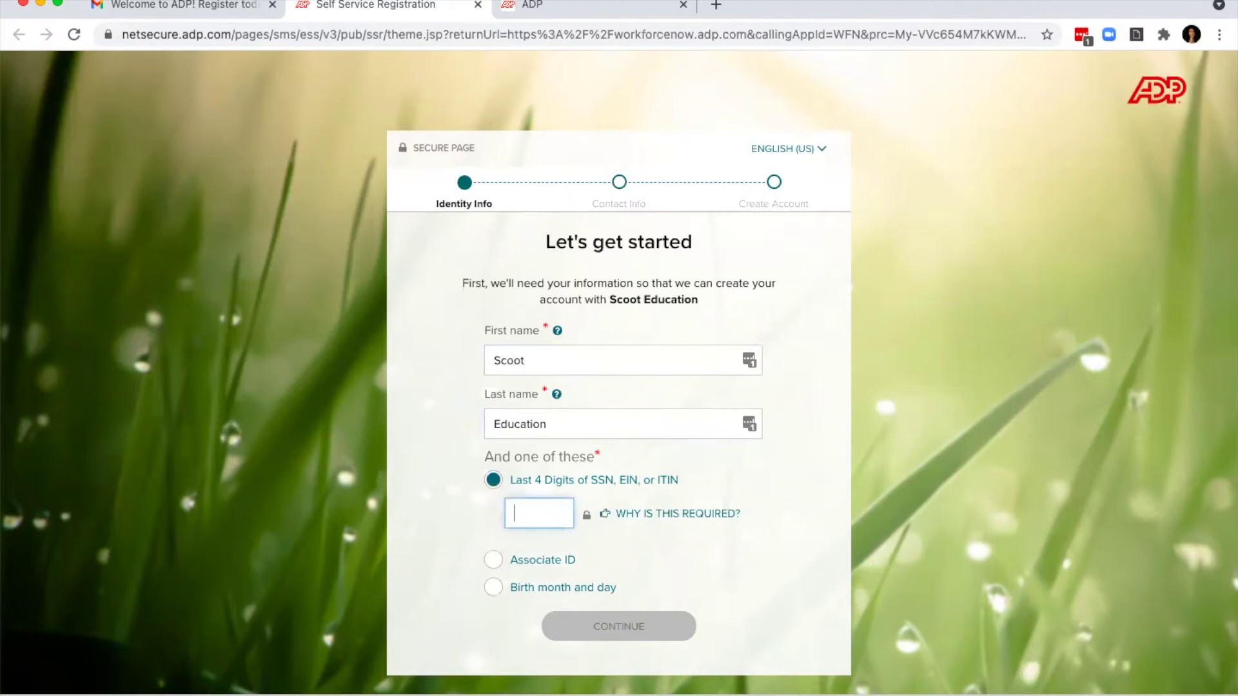
type("••••")
left_click(620, 619)
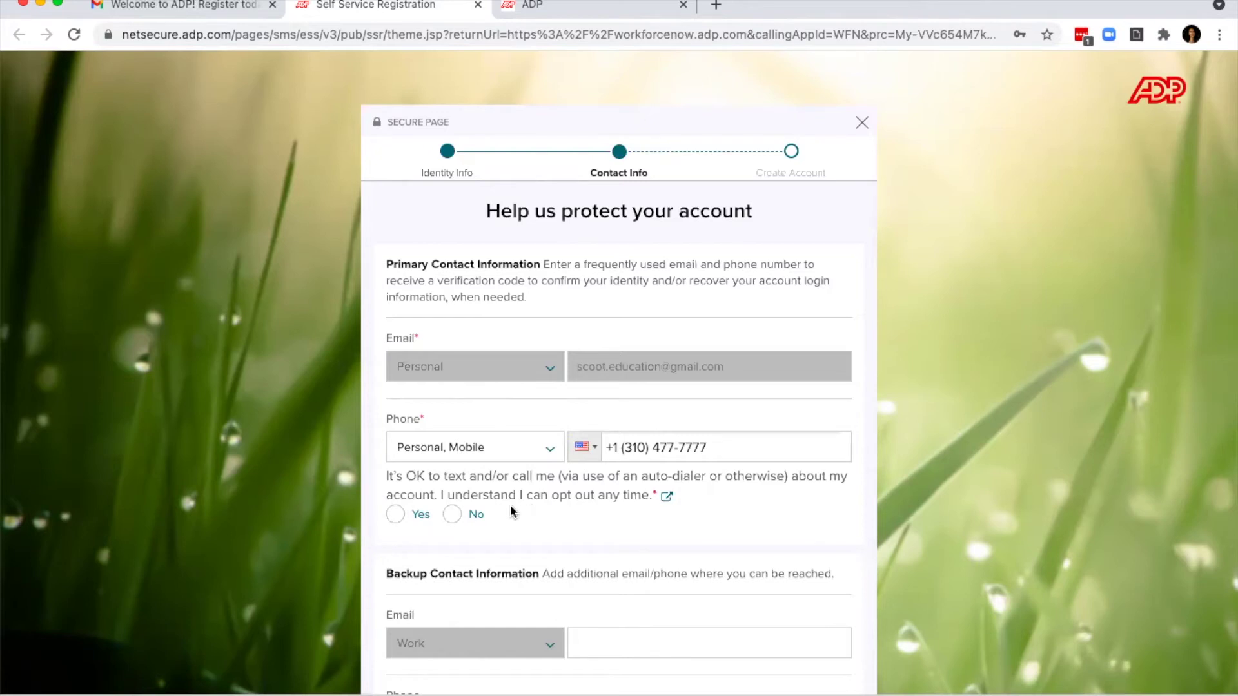
Step: Decline text or call contact about the account and submit the contact details
left_click(453, 516)
scroll(567, 515, "down", 3)
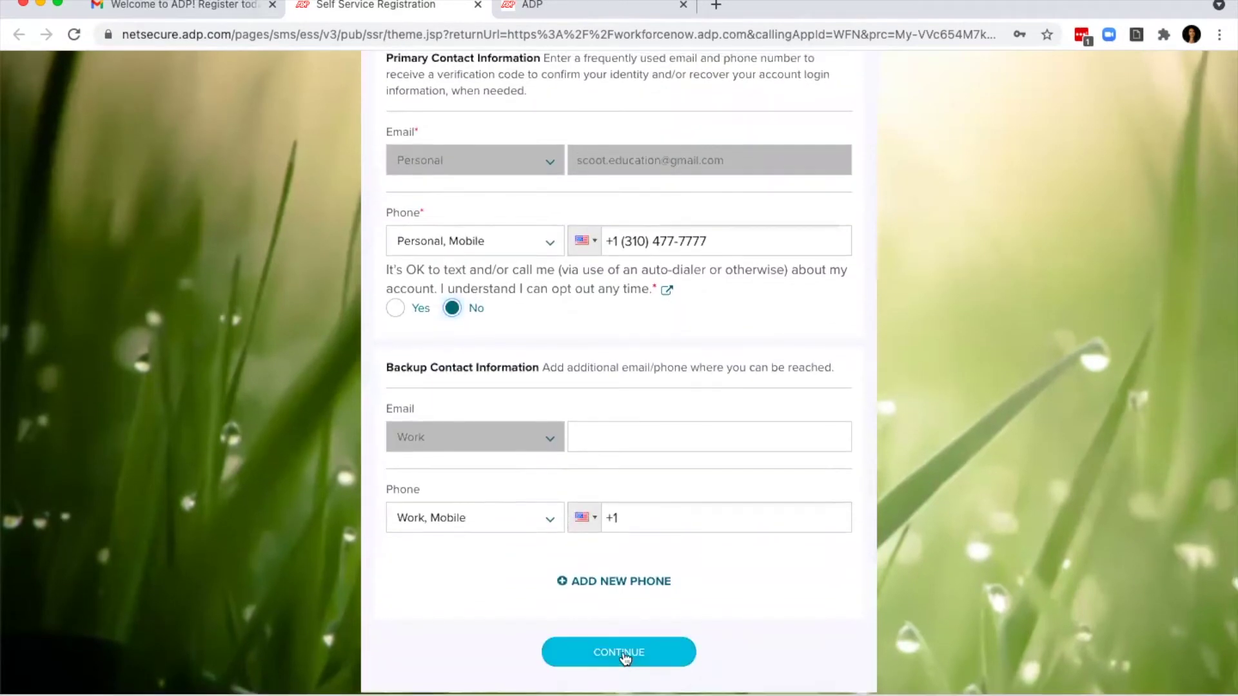
left_click(619, 652)
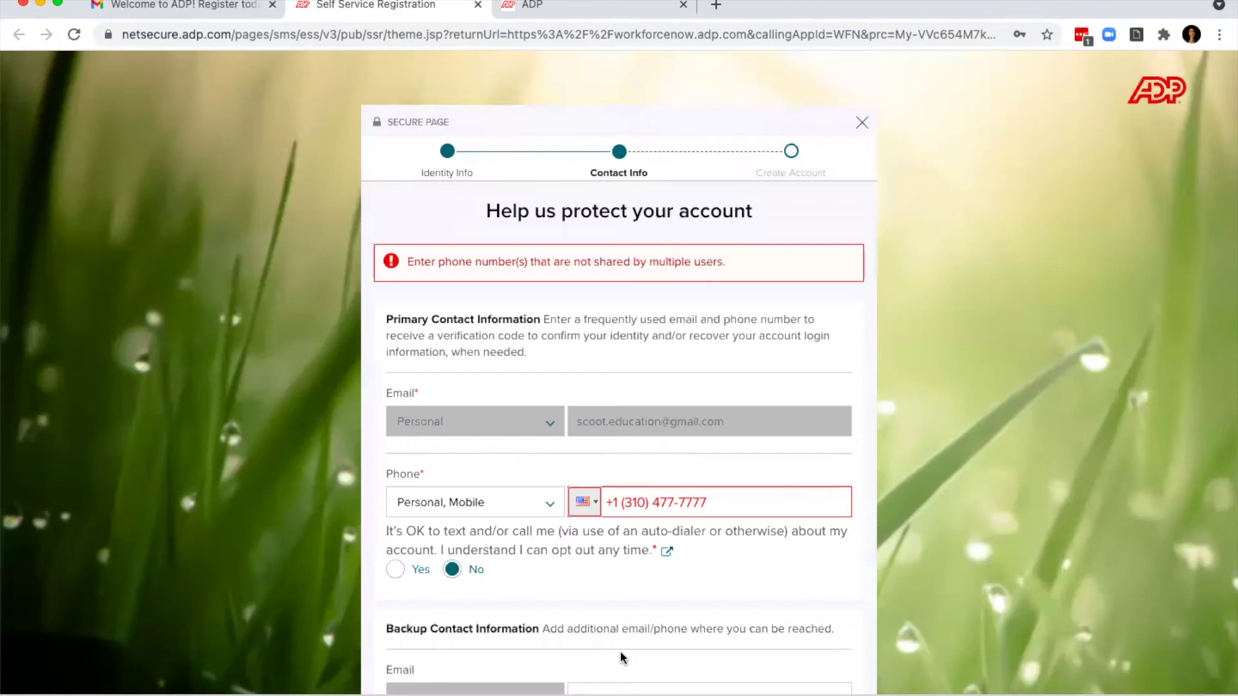
Step: Change the last digit of the primary mobile number and resubmit the contact details
scroll(651, 636, "down", 2)
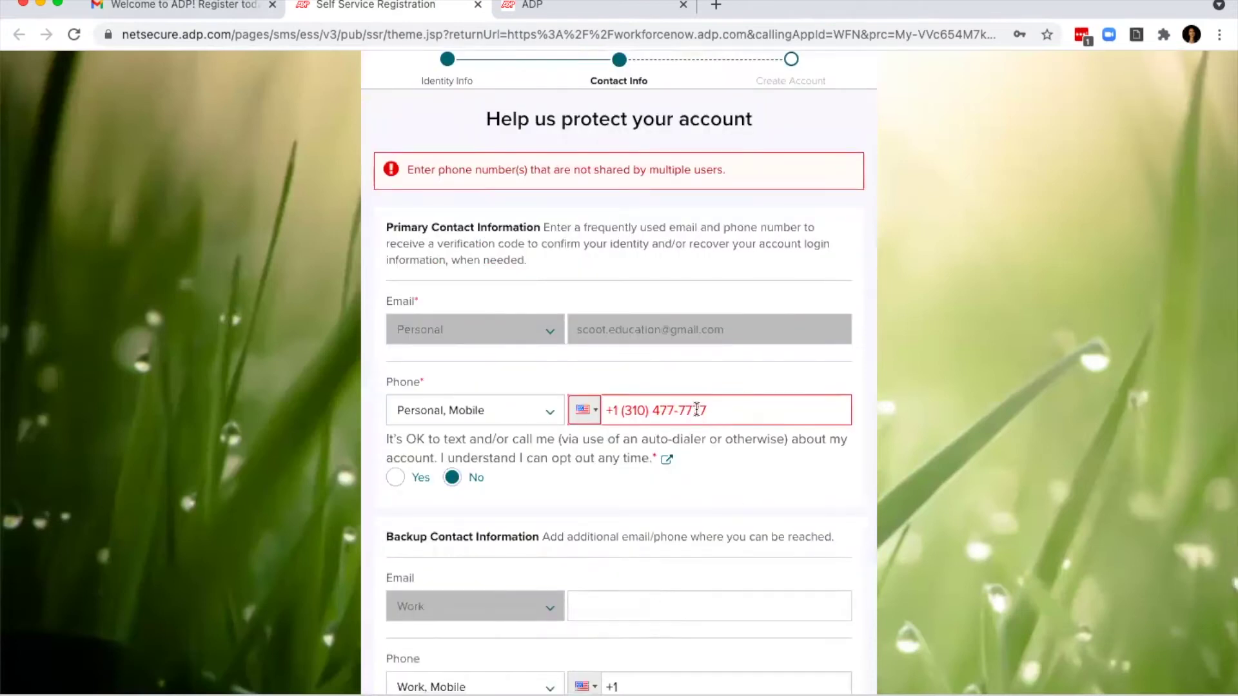
left_click(756, 411)
double_click(682, 410)
right_click(686, 407)
key("Escape")
left_click(706, 409)
key("BackSpace")
type("9")
scroll(777, 545, "down", 3)
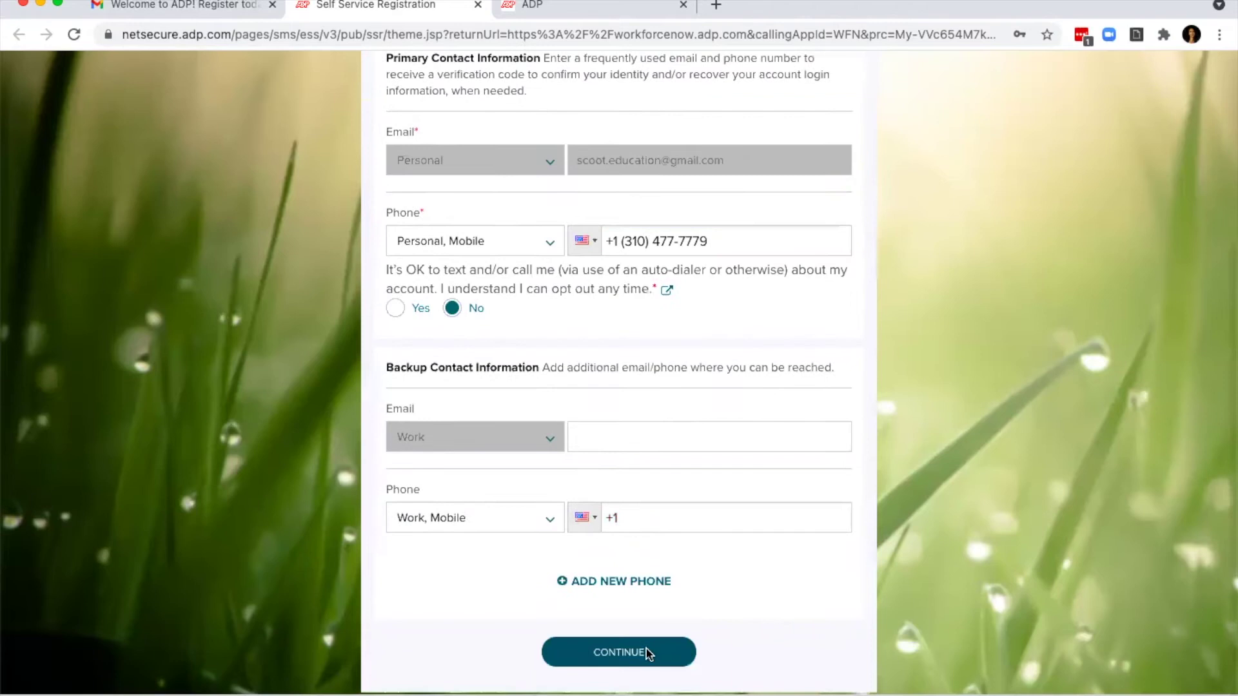
left_click(646, 653)
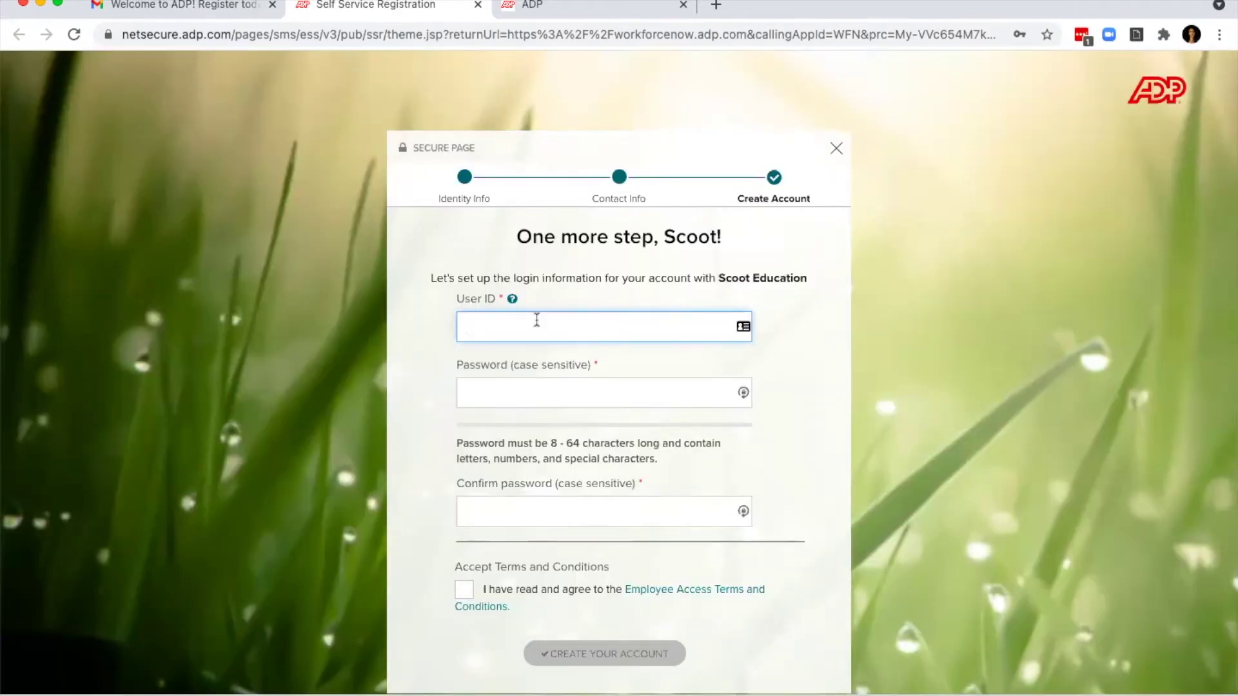
Step: Set a user ID and confirmed password, accept the employee access terms, and create the account
type("scoot.education")
left_click(575, 380)
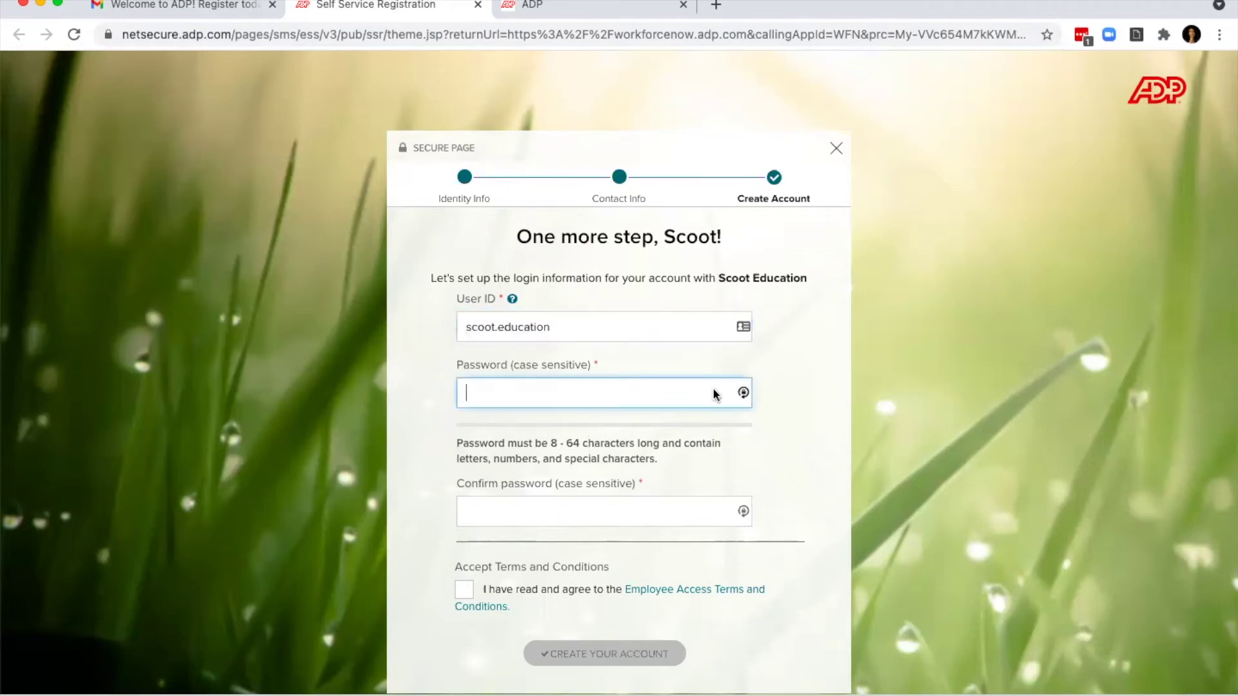
left_click(743, 395)
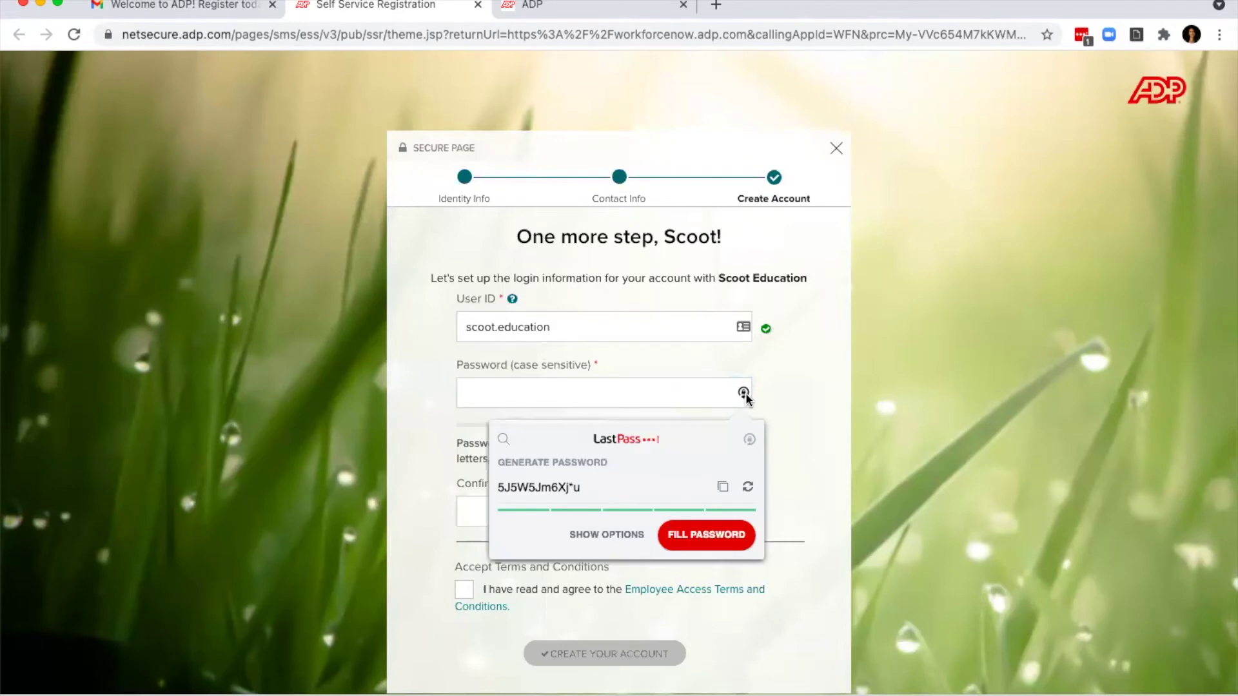
left_click(507, 390)
left_click(404, 357)
left_click(576, 398)
type("*********")
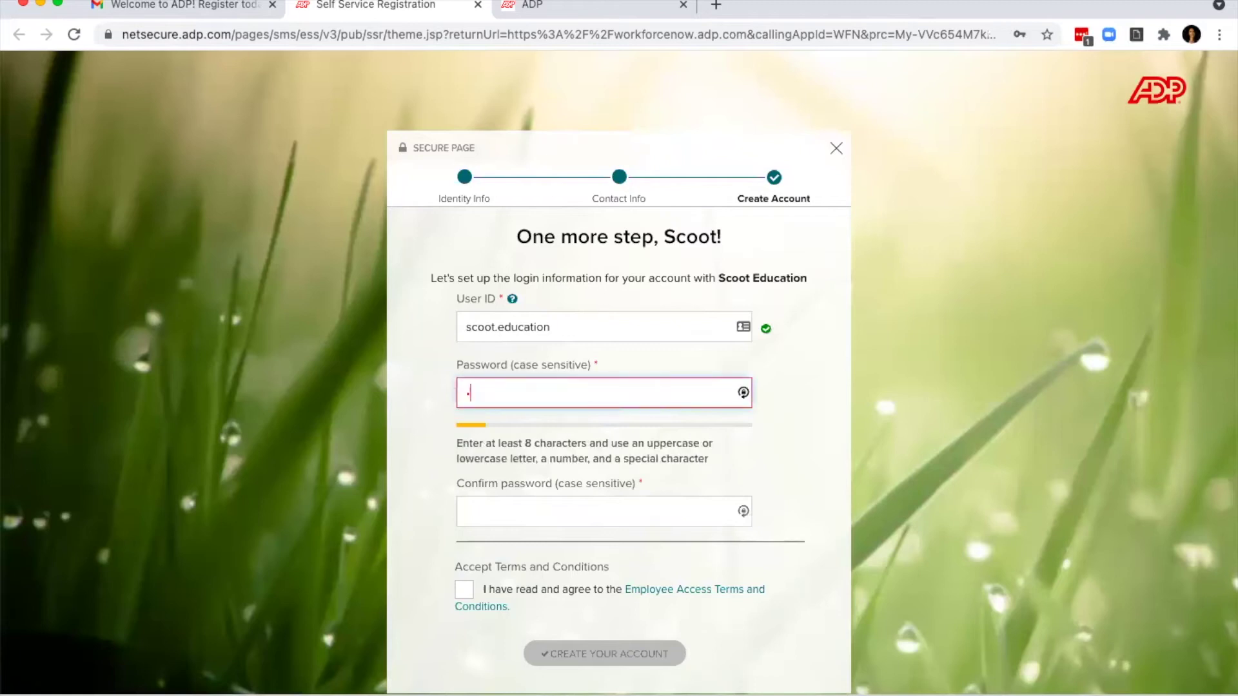
key("Tab")
type("*********")
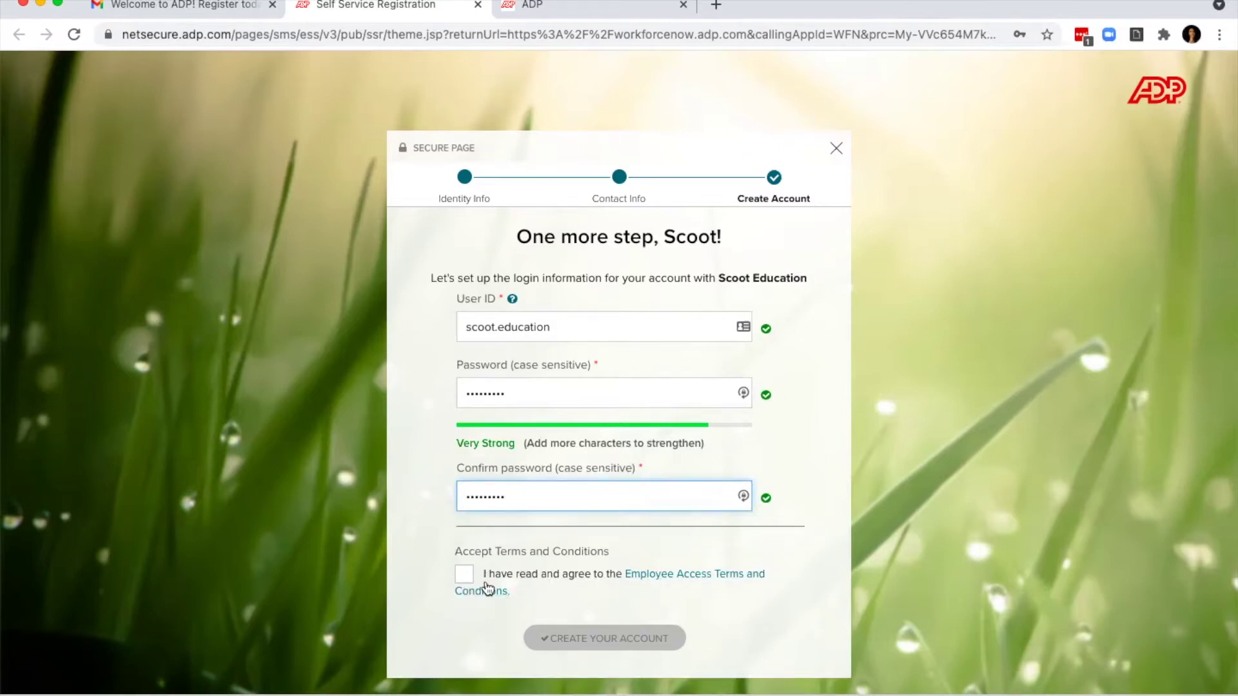
left_click(463, 583)
left_click(643, 642)
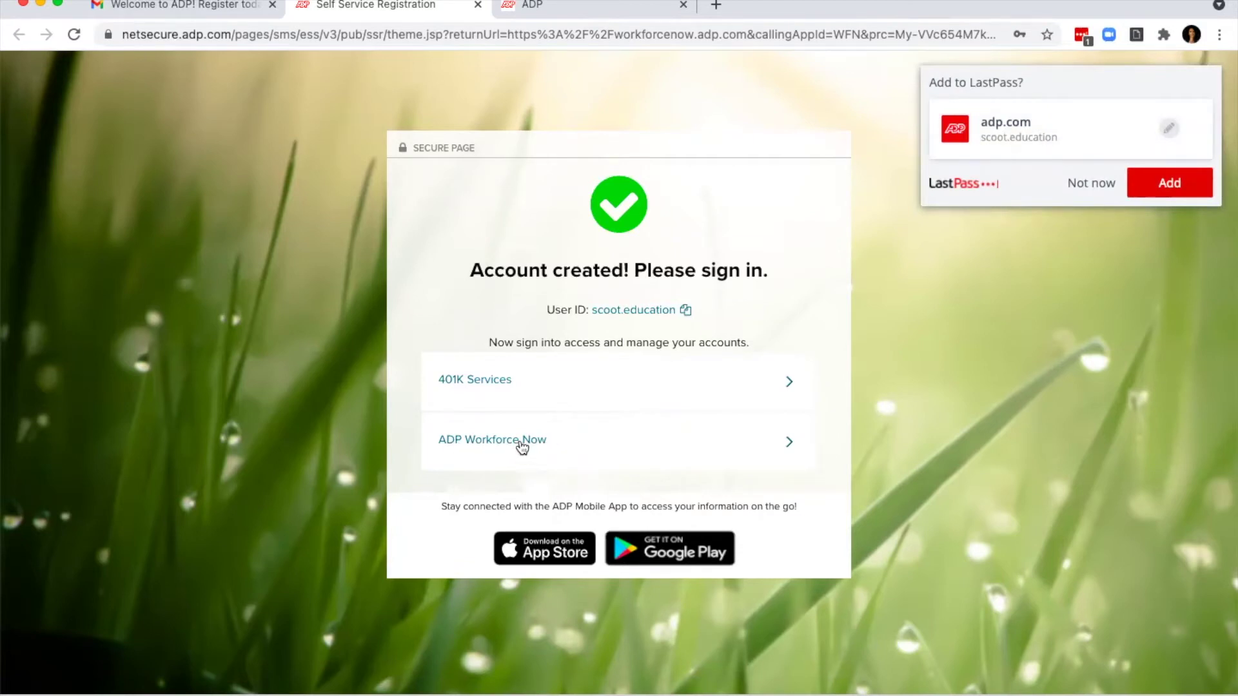
Step: Sign in to ADP Workforce Now with the new user ID and password
left_click(521, 445)
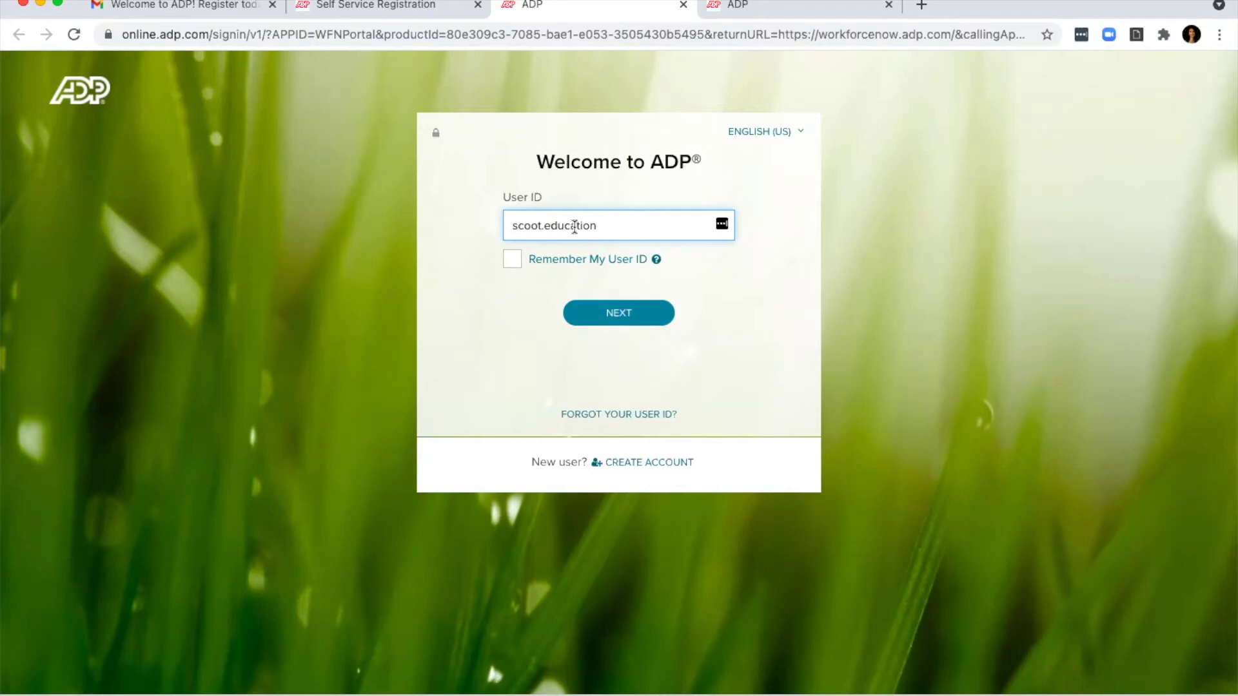
left_click_drag(589, 225, 497, 227)
left_click(613, 225)
left_click(626, 319)
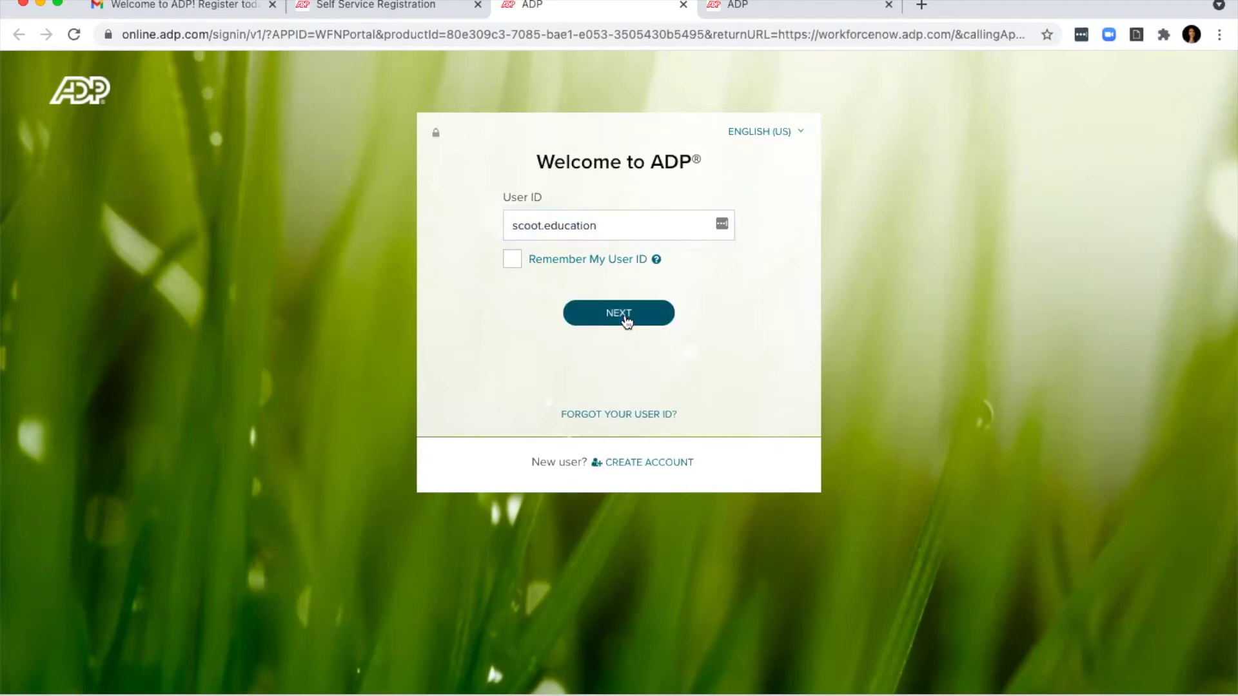
type("••••••••••")
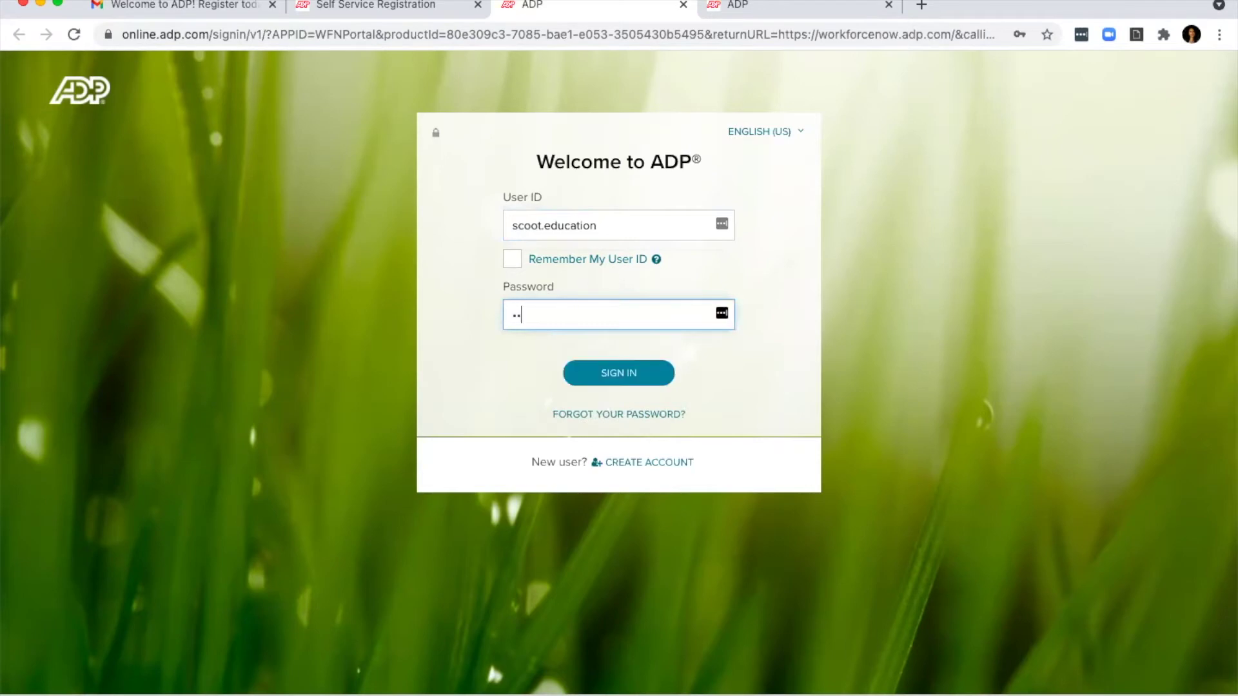
left_click(633, 380)
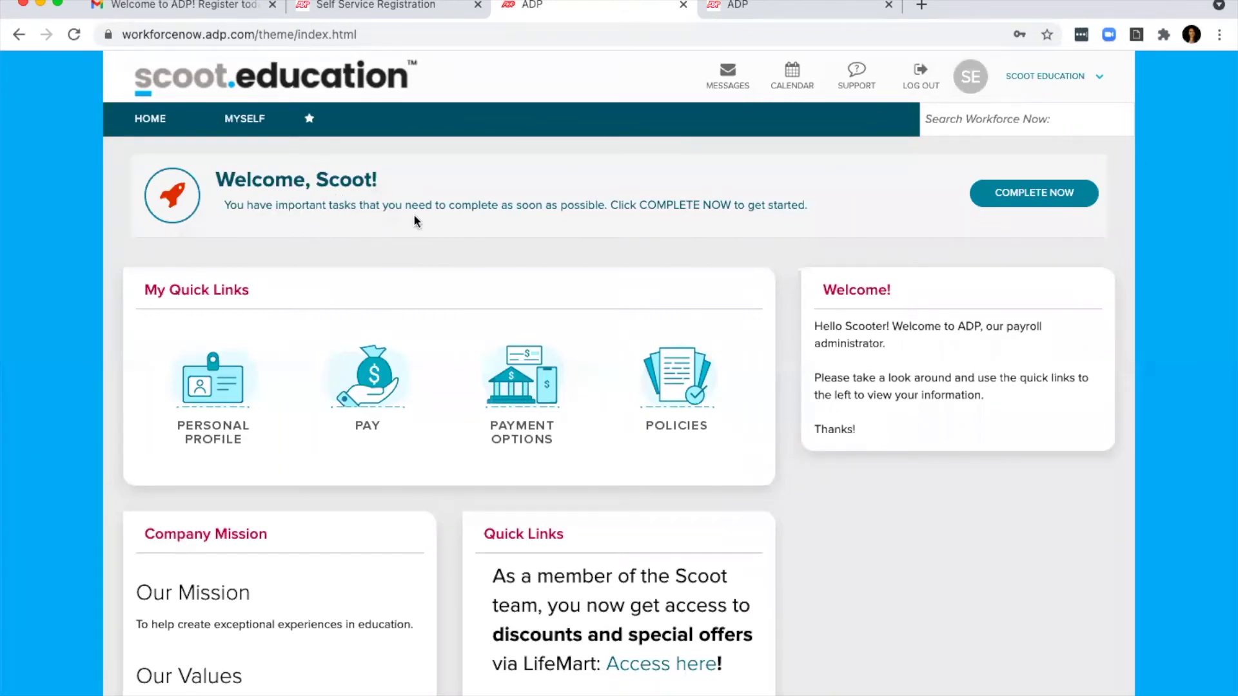
Step: Start the pending onboarding tasks and get through the Welcome step to the profile
left_click(1053, 198)
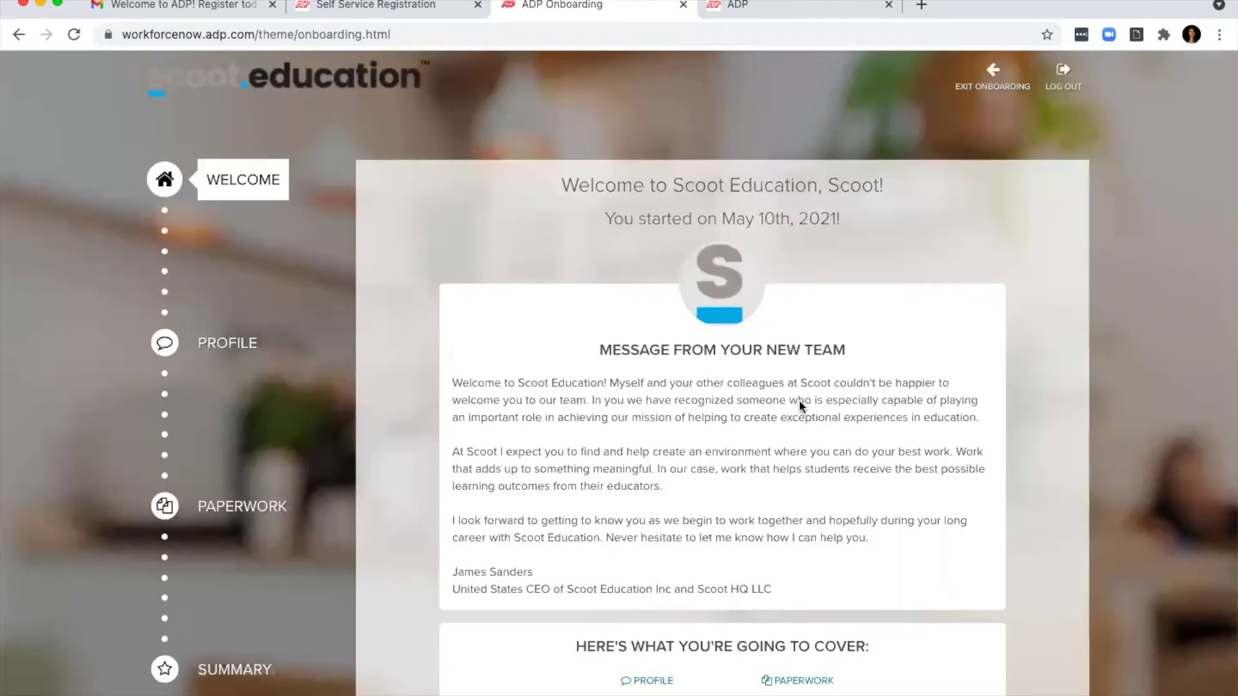
scroll(802, 400, "down", 3)
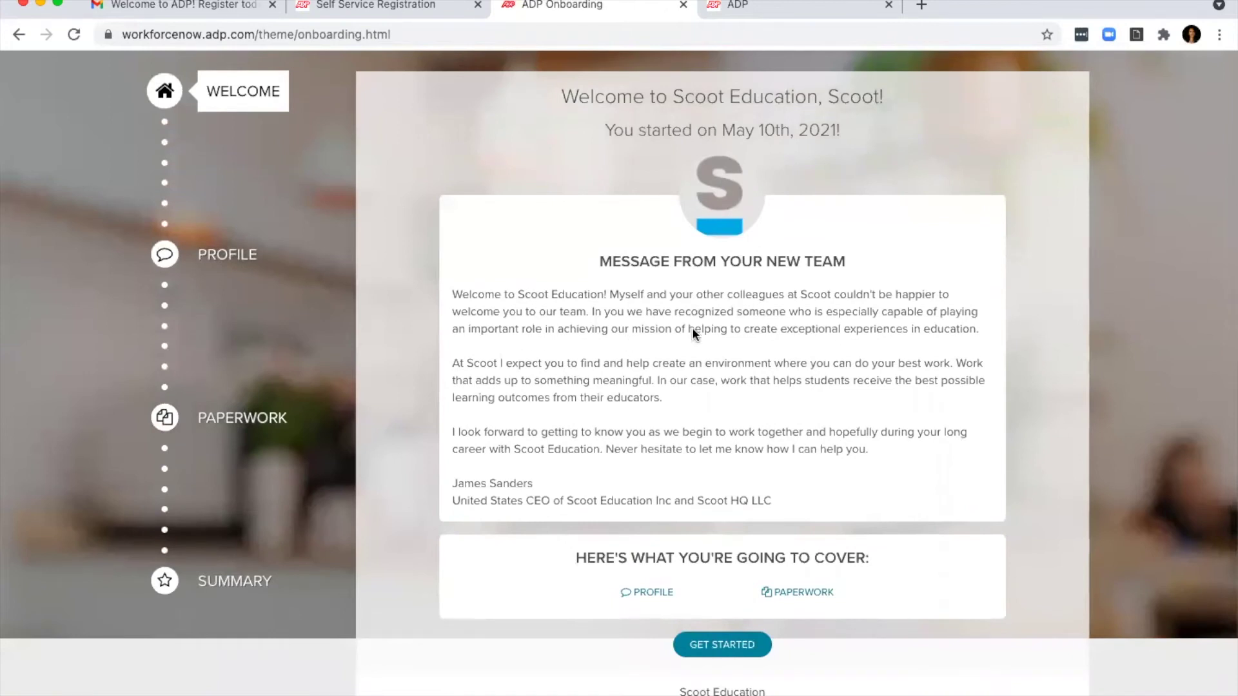
scroll(788, 340, "down", 1)
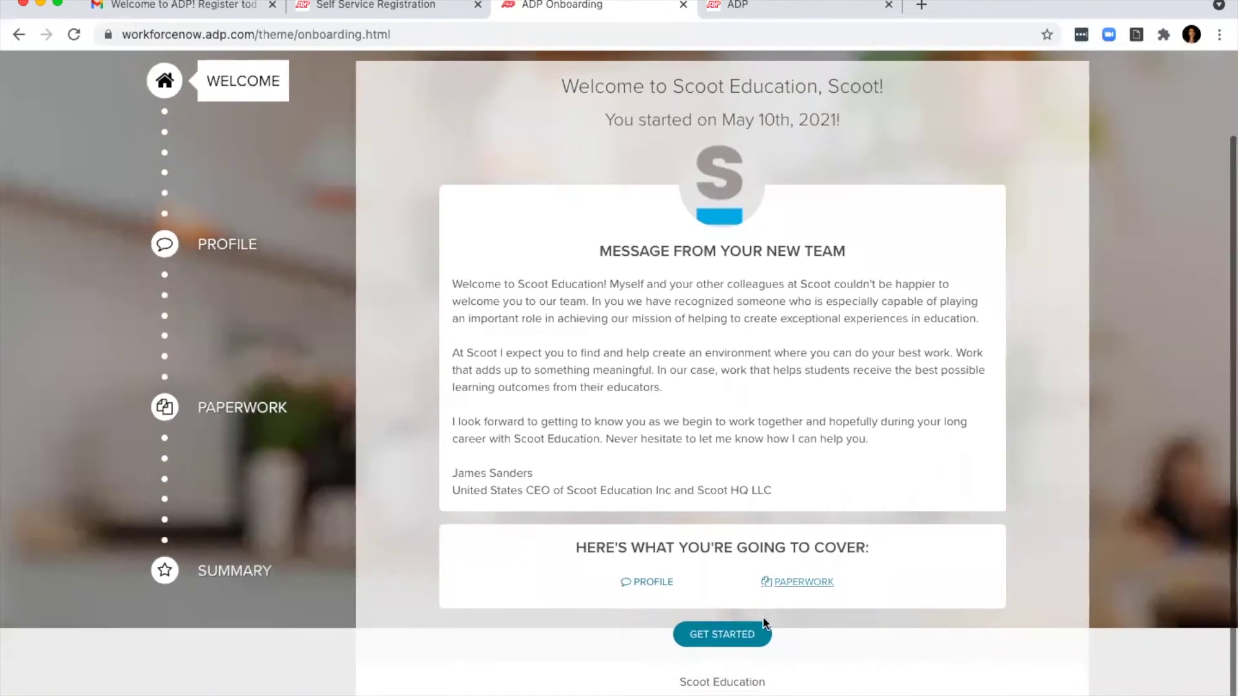
left_click(731, 639)
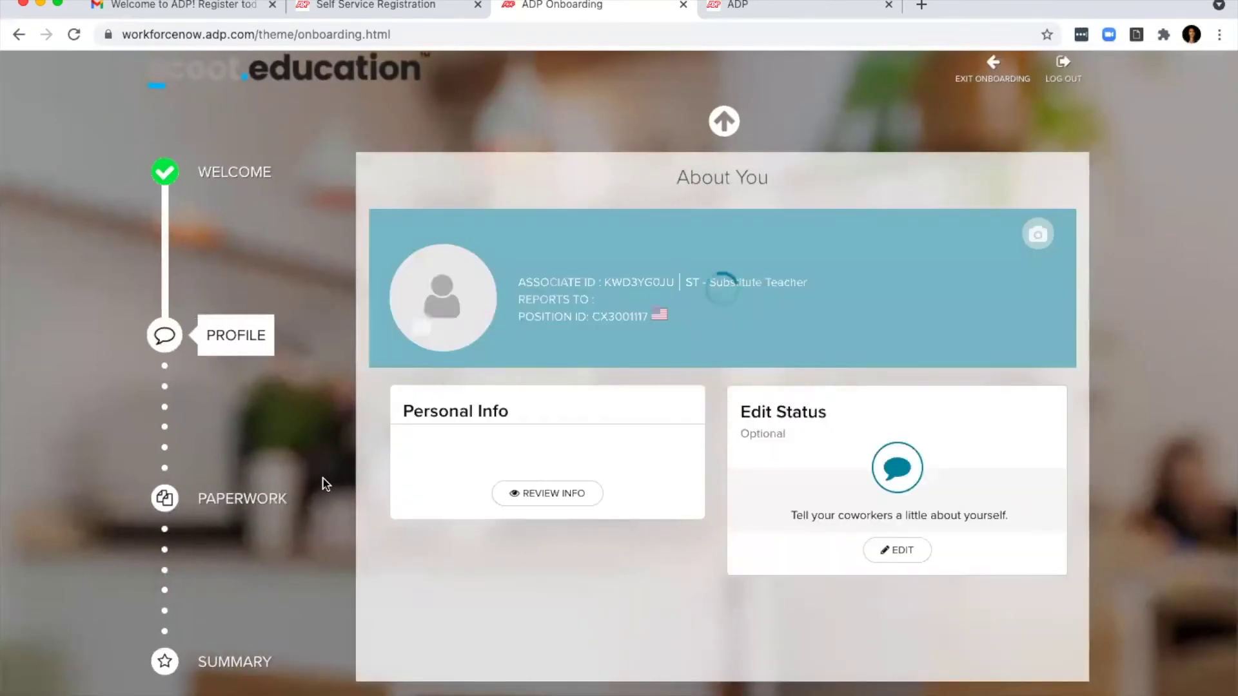
Step: Confirm the legal address is correct and open Form I-9 from Paperwork
scroll(600, 478, "down", 2)
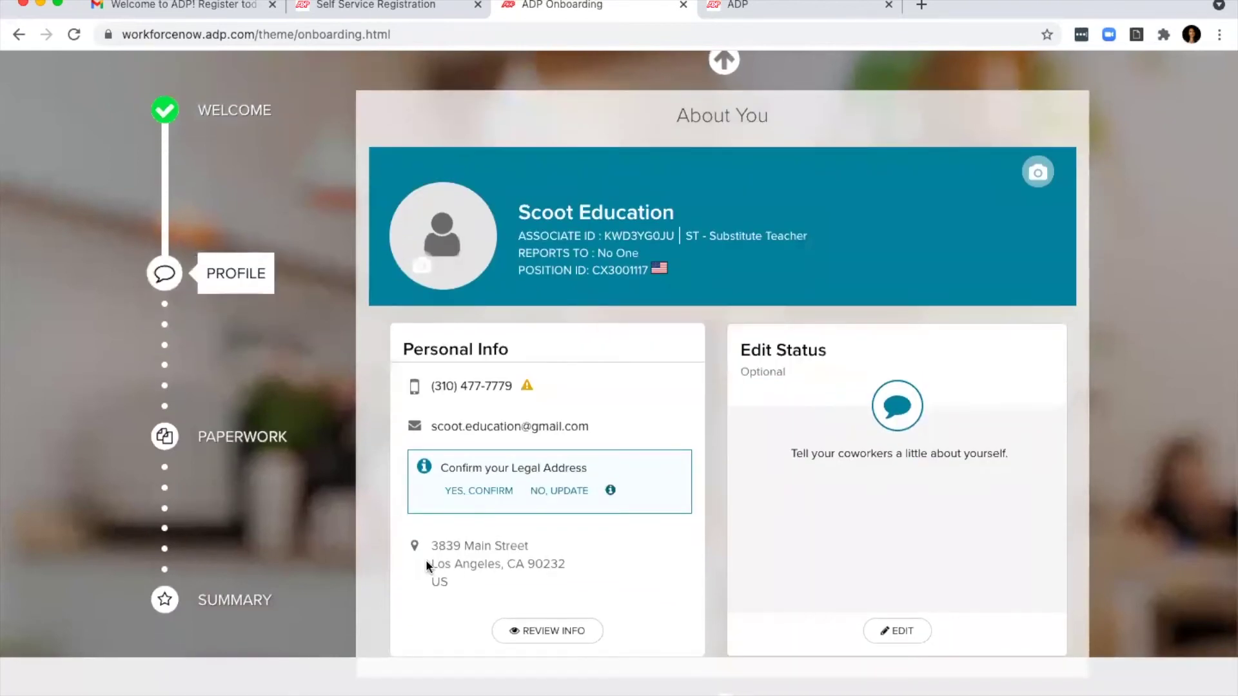
left_click(465, 493)
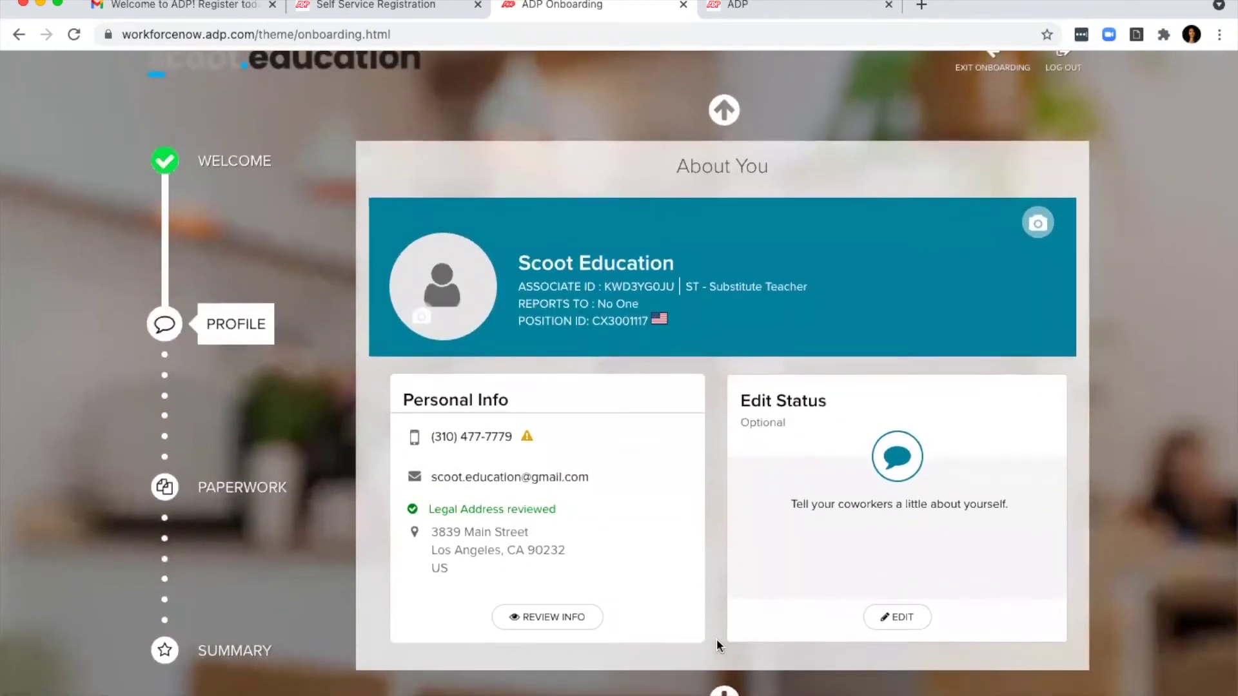
scroll(822, 637, "down", 3)
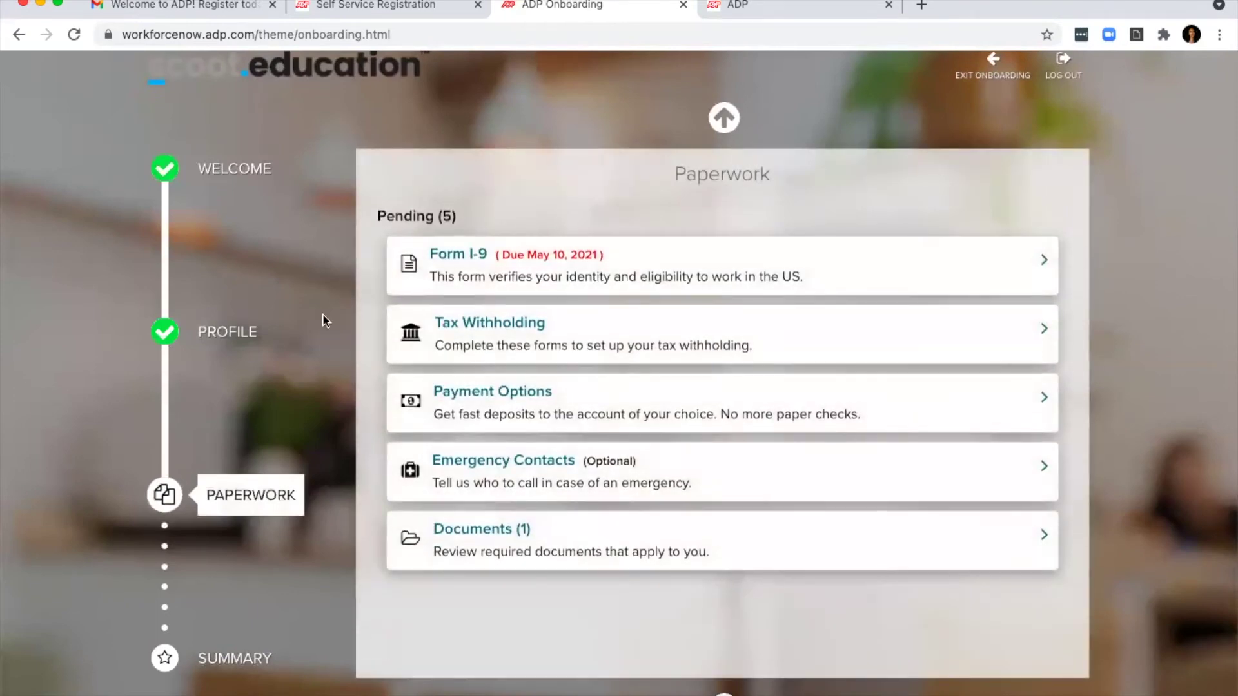
left_click(549, 259)
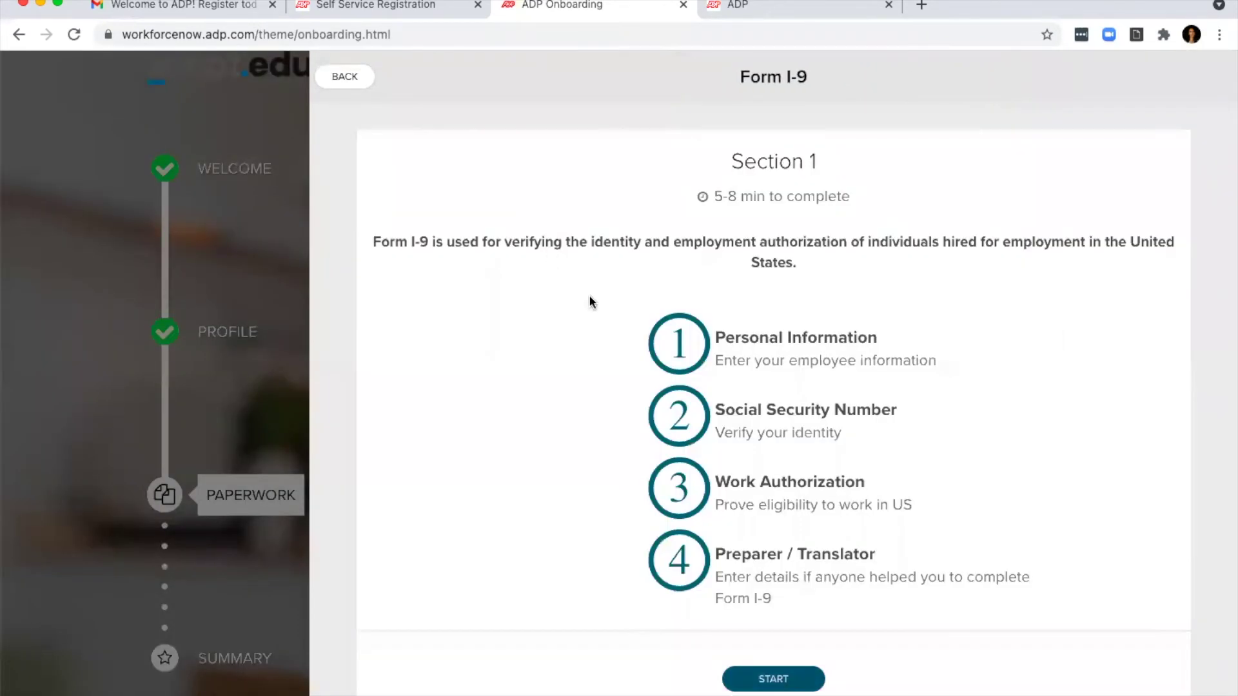
Step: Start Form I-9 and enter the employee's first and last name, street address, city, state and ZIP
left_click(773, 679)
type("Scoot")
key("Tab")
key("Tab")
type("Education")
key("Tab")
key("Tab")
key("Tab")
key("Tab")
type("Lo")
key("BackSpace")
type("Culver City")
key("Tab")
type("C")
key("Return")
key("Tab")
type("9022")
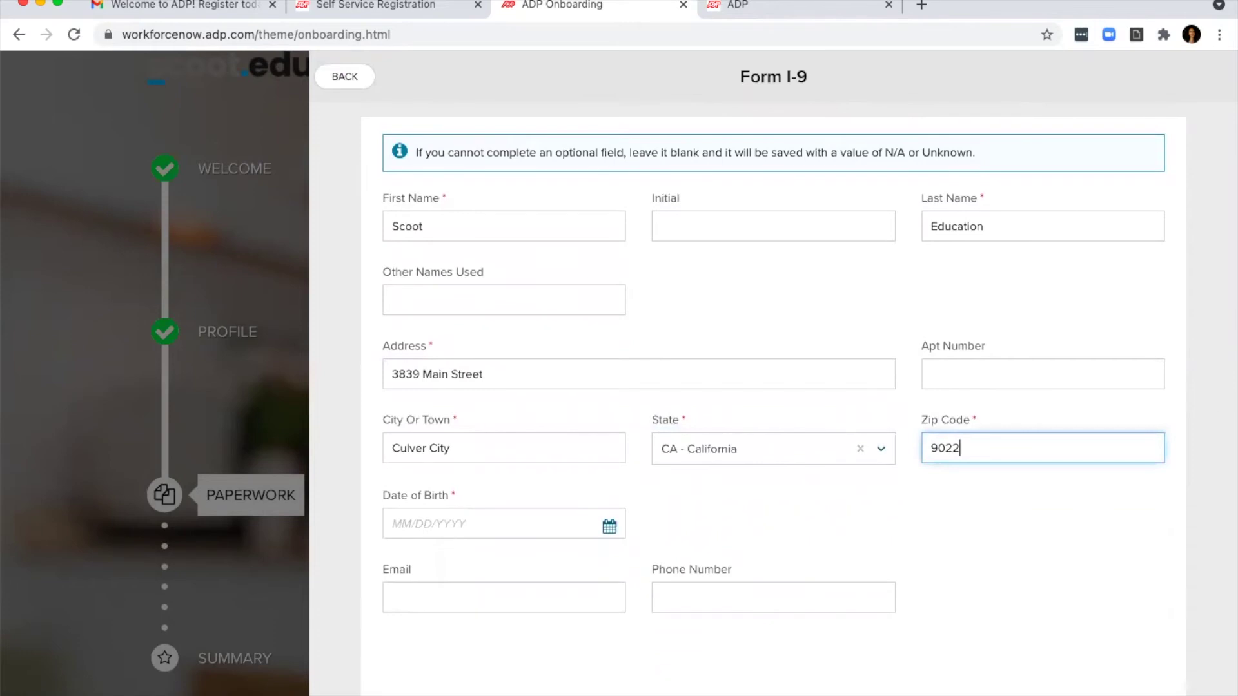
type("2")
Step: Enter the employee's date of birth and email address, and continue to the SSN step
left_click(461, 522)
type("010")
key("BackSpace")
type("/01/1988")
scroll(478, 529, "down", 2)
left_click(464, 513)
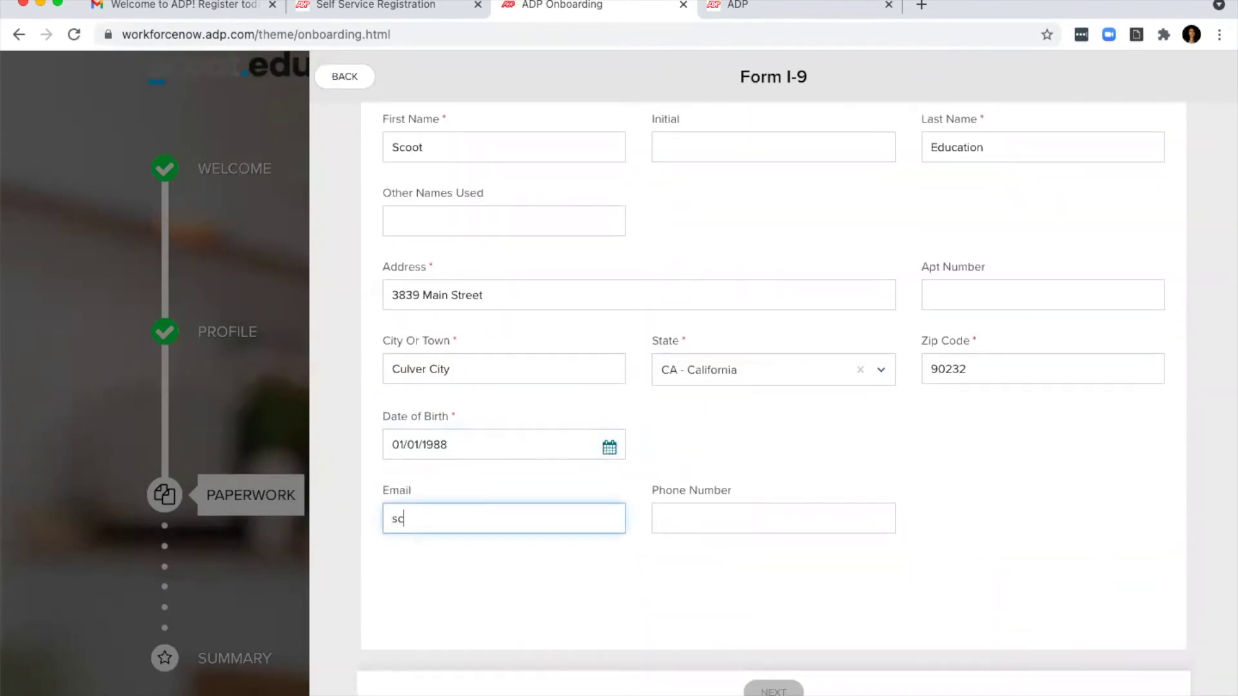
key("Tab")
left_click(784, 692)
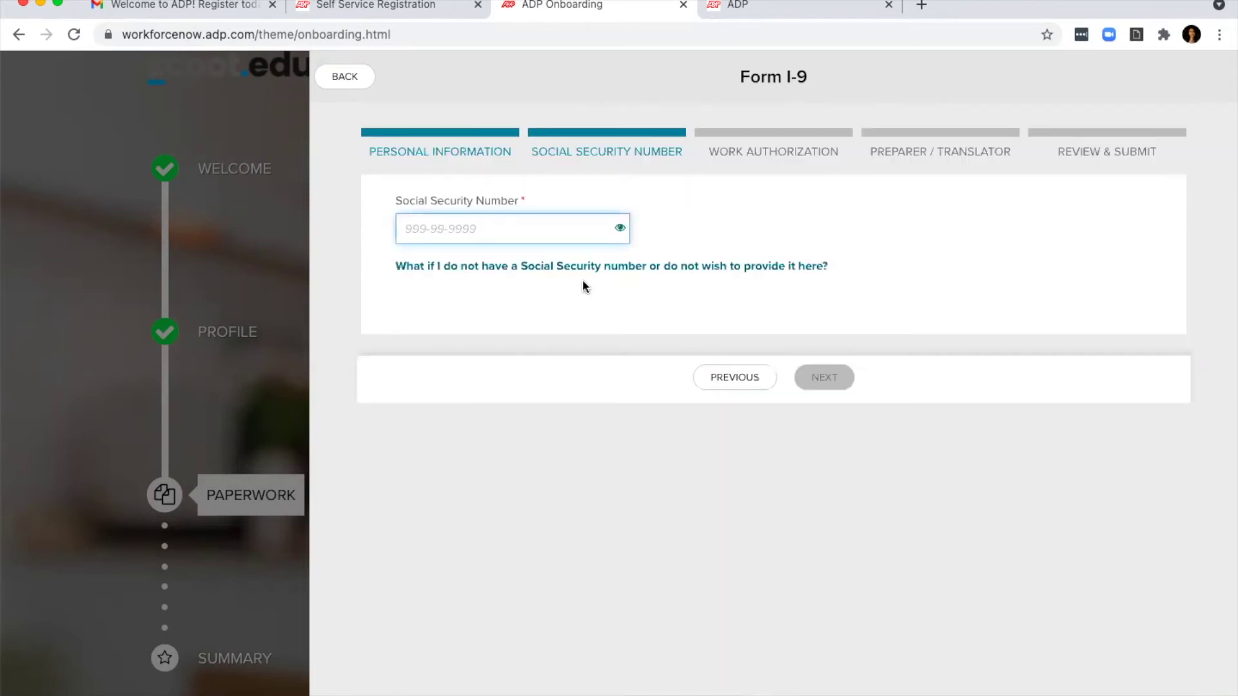
Step: Enter the Social Security Number and declare US citizenship on the Work Authorization step
type("•••••••••••")
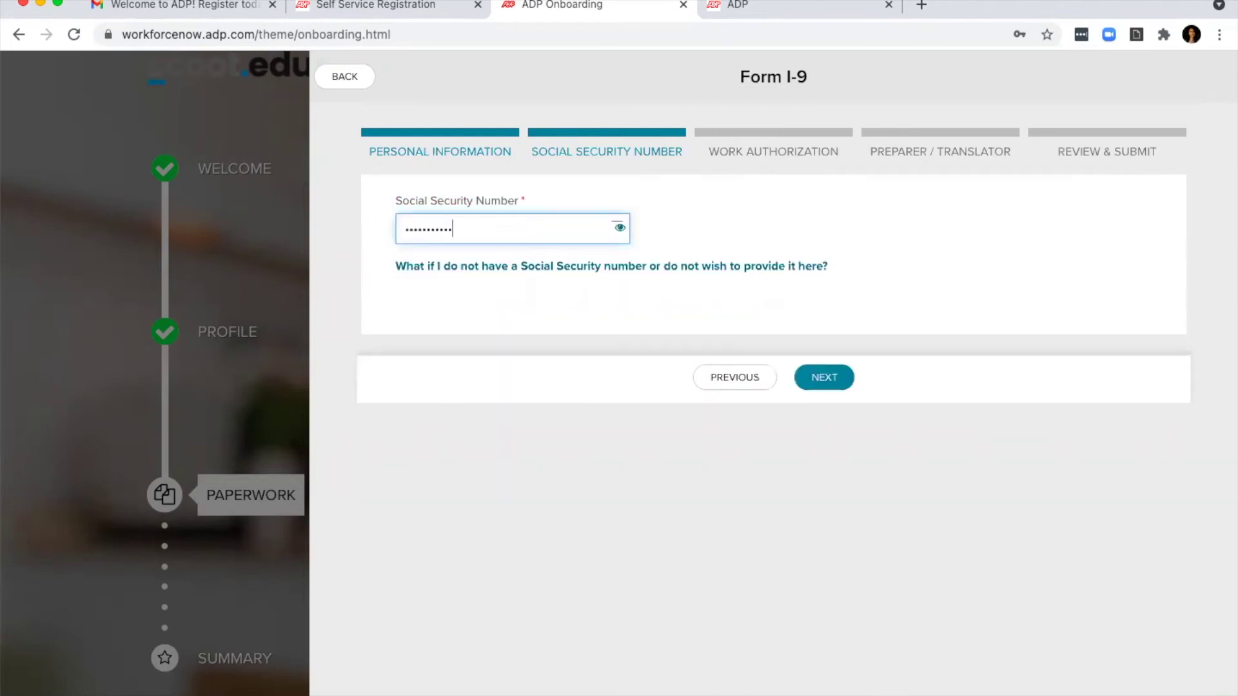
left_click(823, 378)
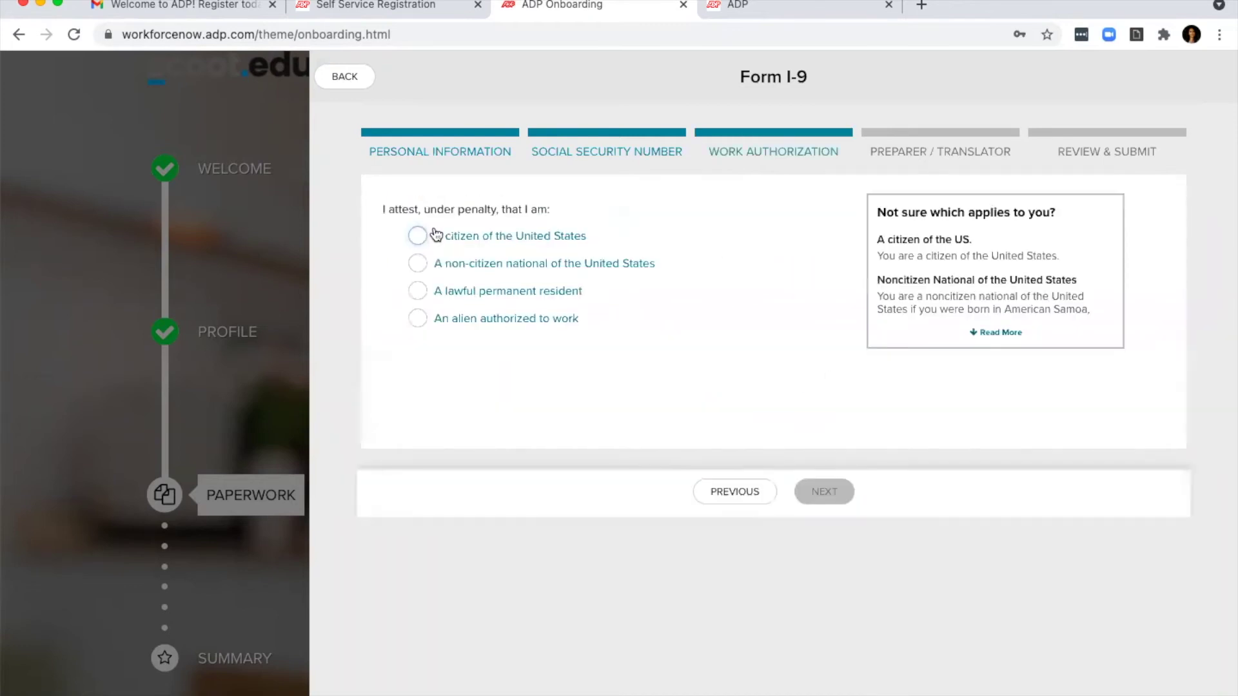
left_click(424, 235)
left_click(725, 592)
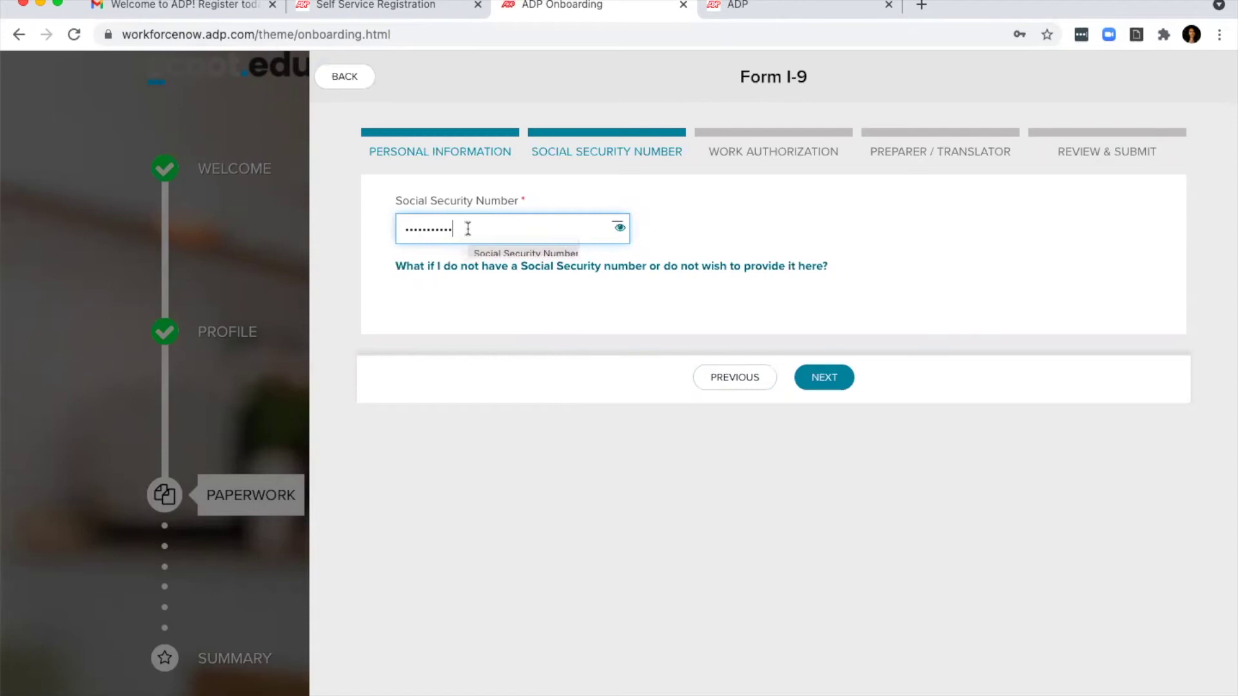
left_click(824, 378)
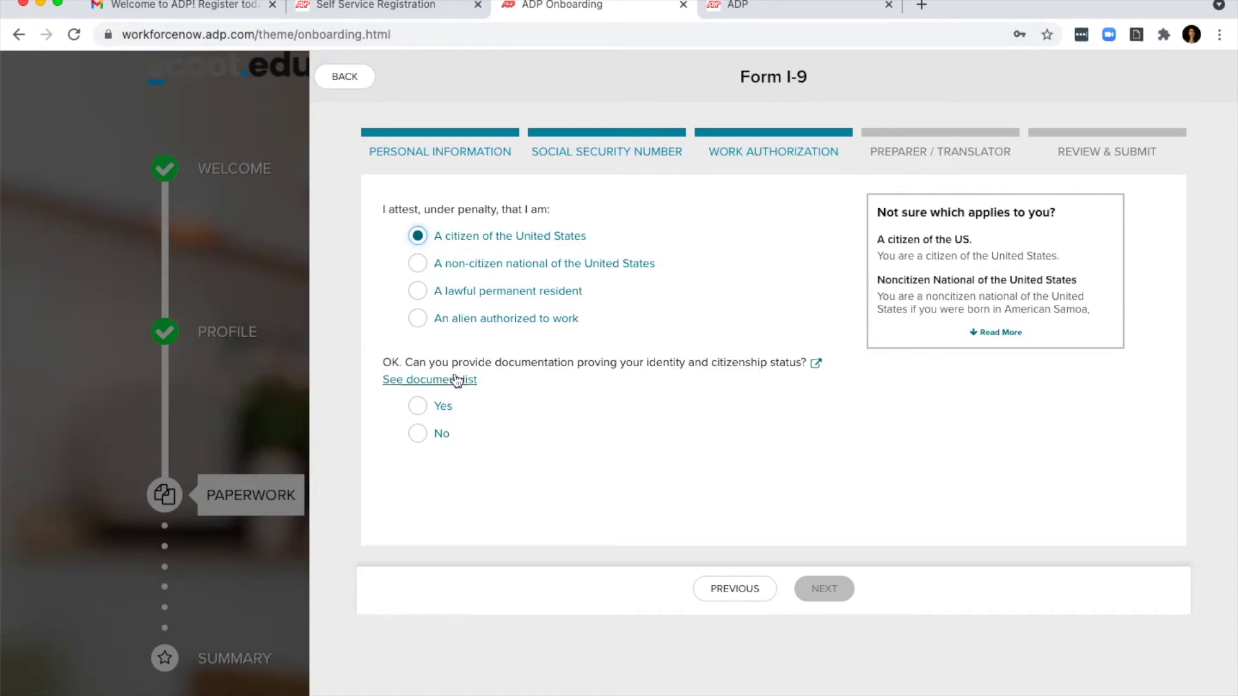
Step: Confirm identity documents are available and state no preparer or translator helped
left_click(419, 407)
left_click(826, 597)
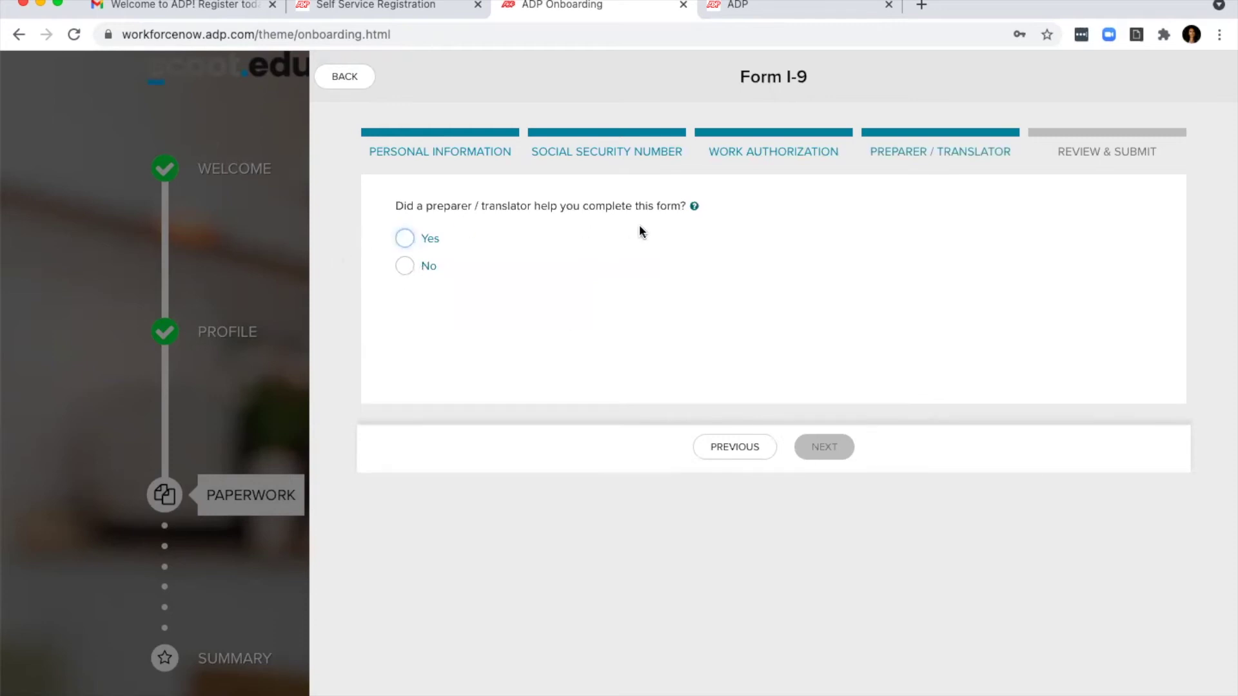
left_click(405, 267)
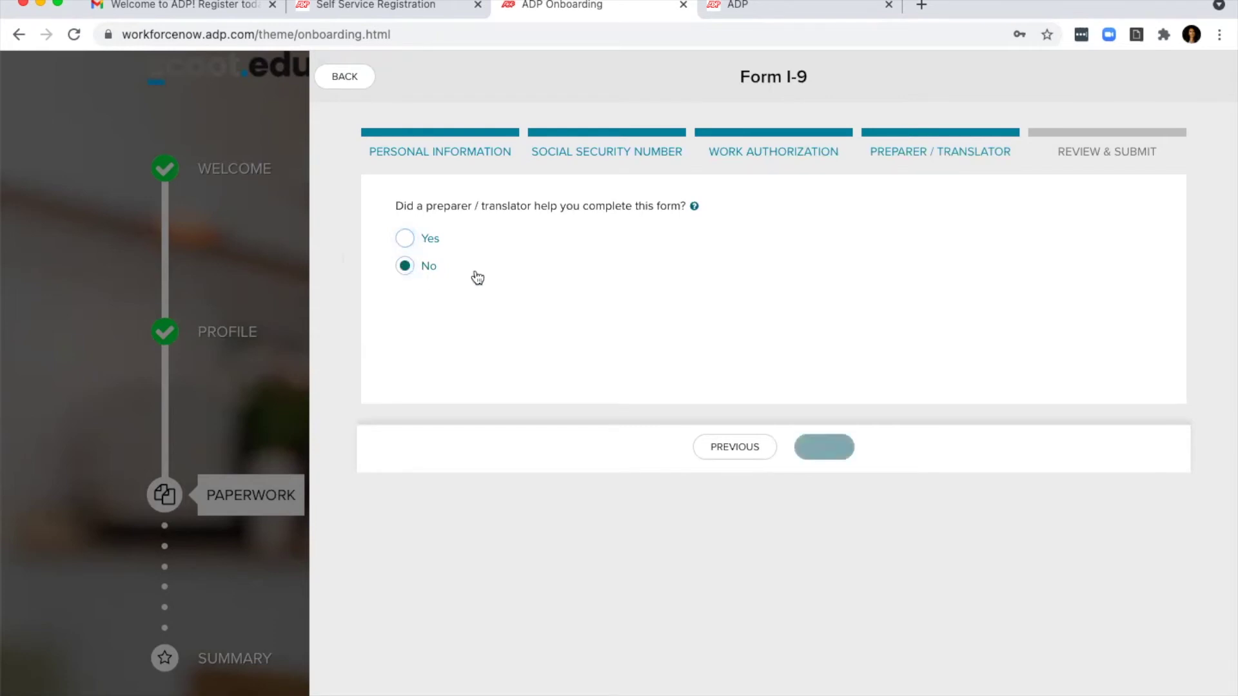
left_click(824, 447)
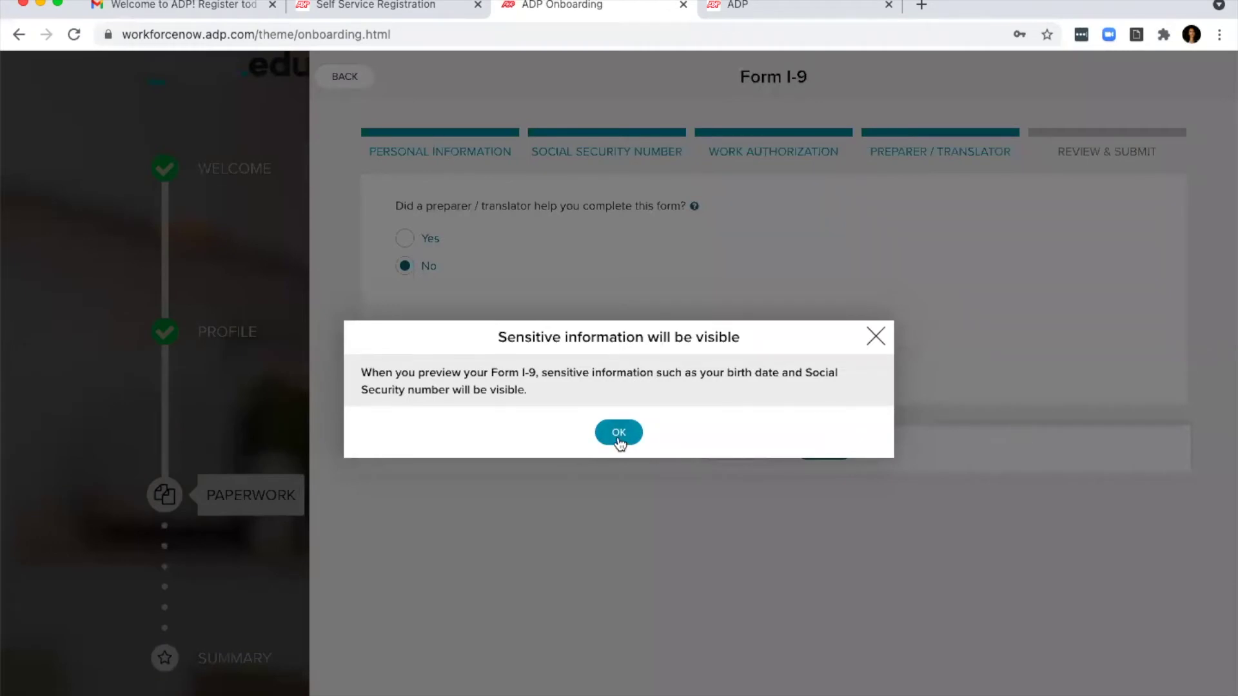
Step: Dismiss the sensitive-information warning and tick the Section 1 acknowledgement box
left_click(617, 433)
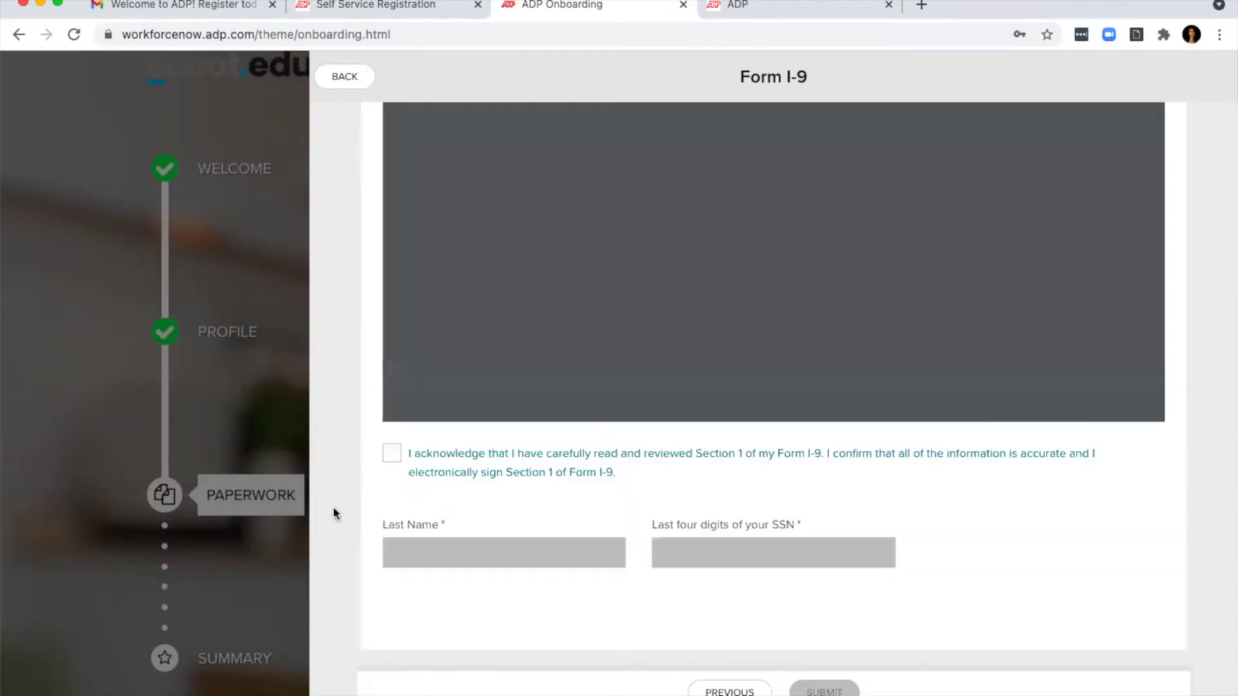
left_click(391, 458)
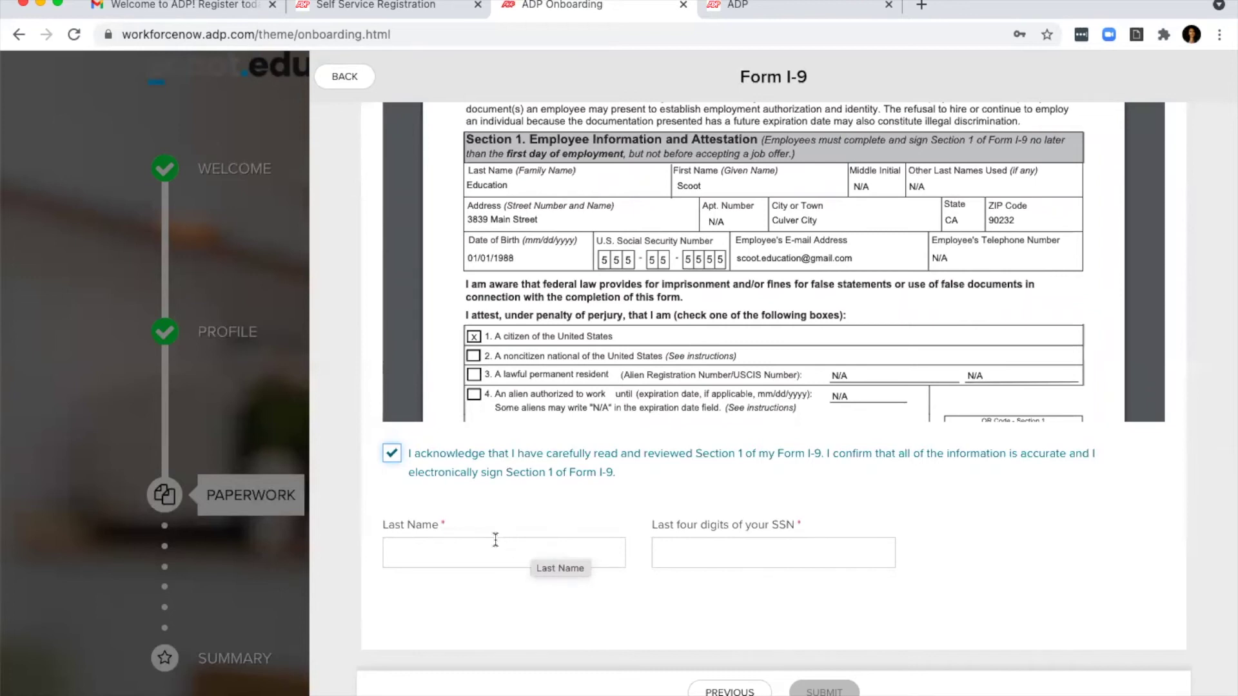
left_click(393, 456)
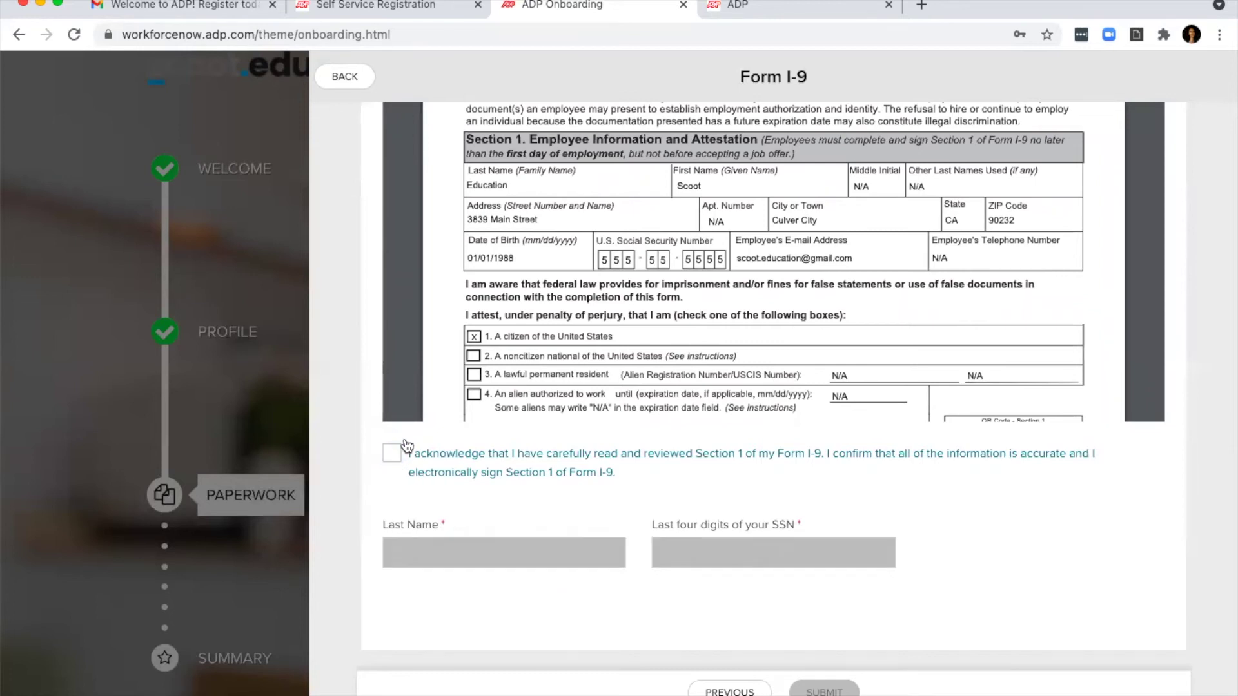
left_click(392, 454)
Step: E-sign with the last name and last four SSN digits, submit, and return to Paperwork
left_click(475, 551)
type("Education")
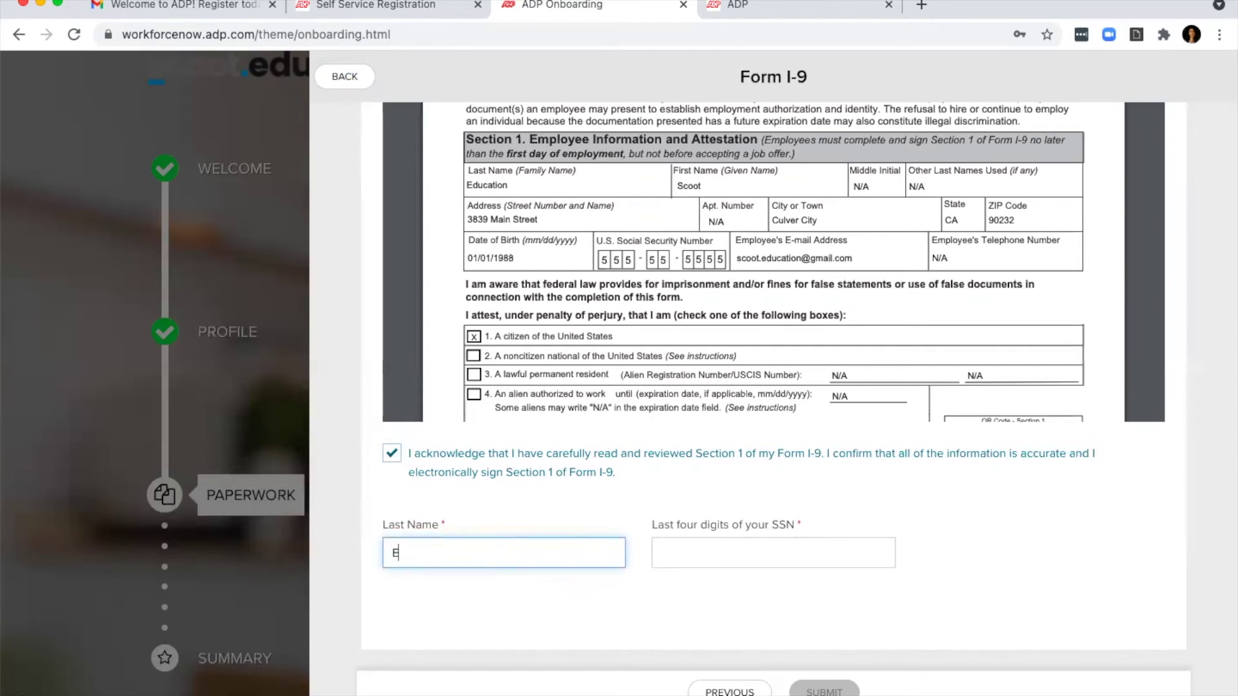
key("Tab")
type("5555")
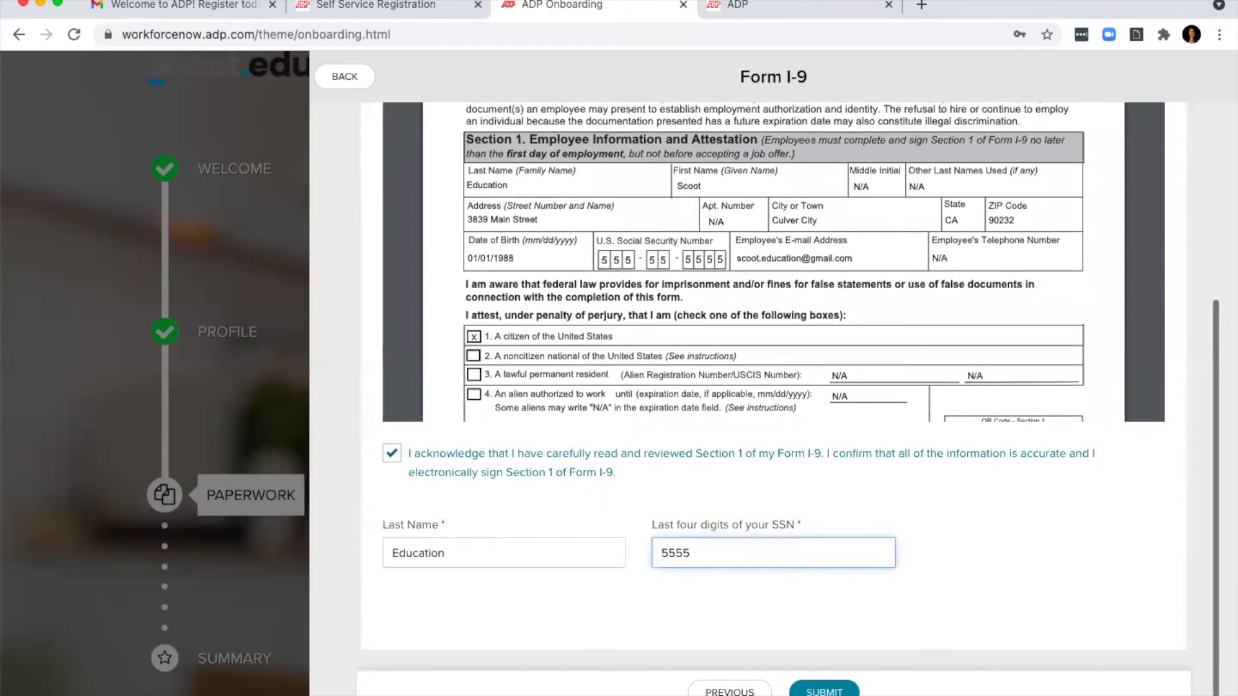
left_click(848, 691)
left_click(342, 73)
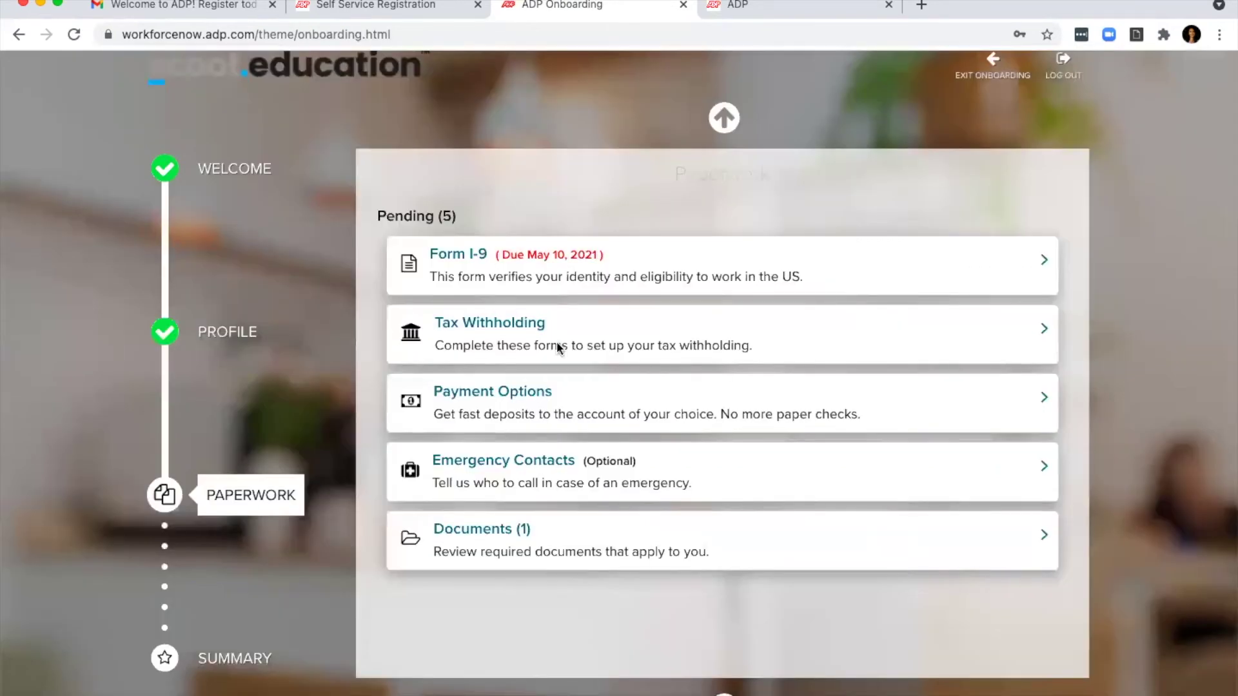
Step: Start the Federal W-4 from Tax Withholding and confirm the name, address and SSN shown
left_click(519, 330)
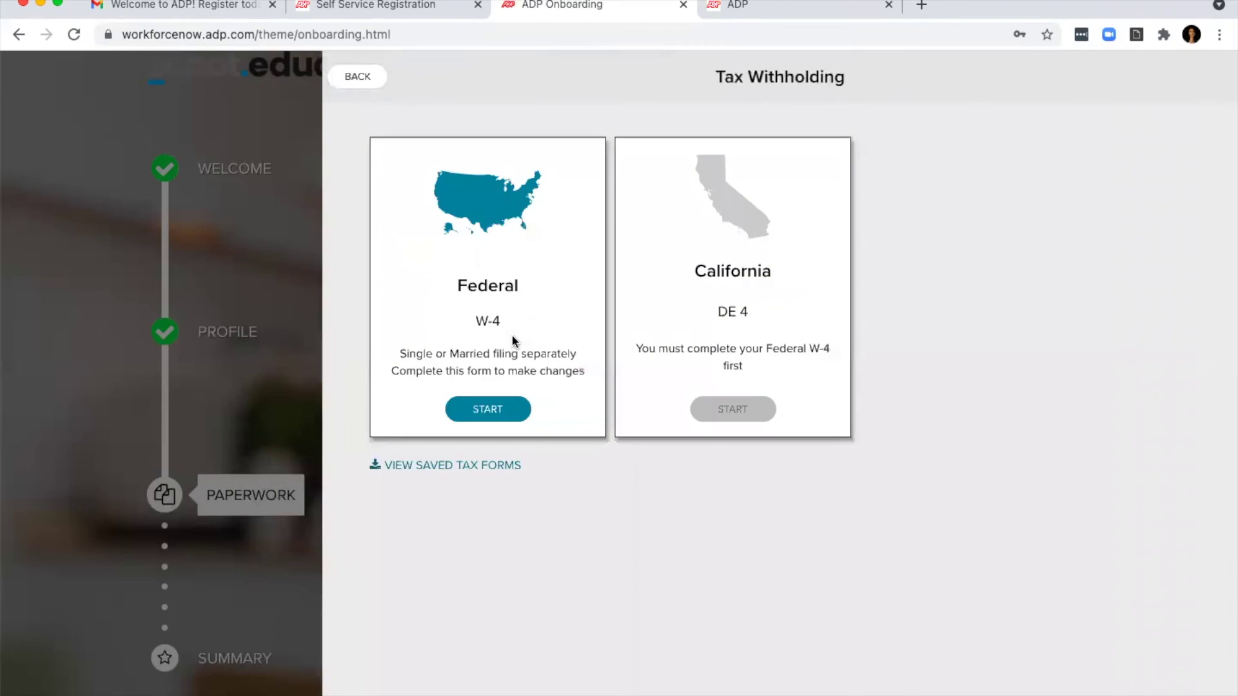
left_click(503, 421)
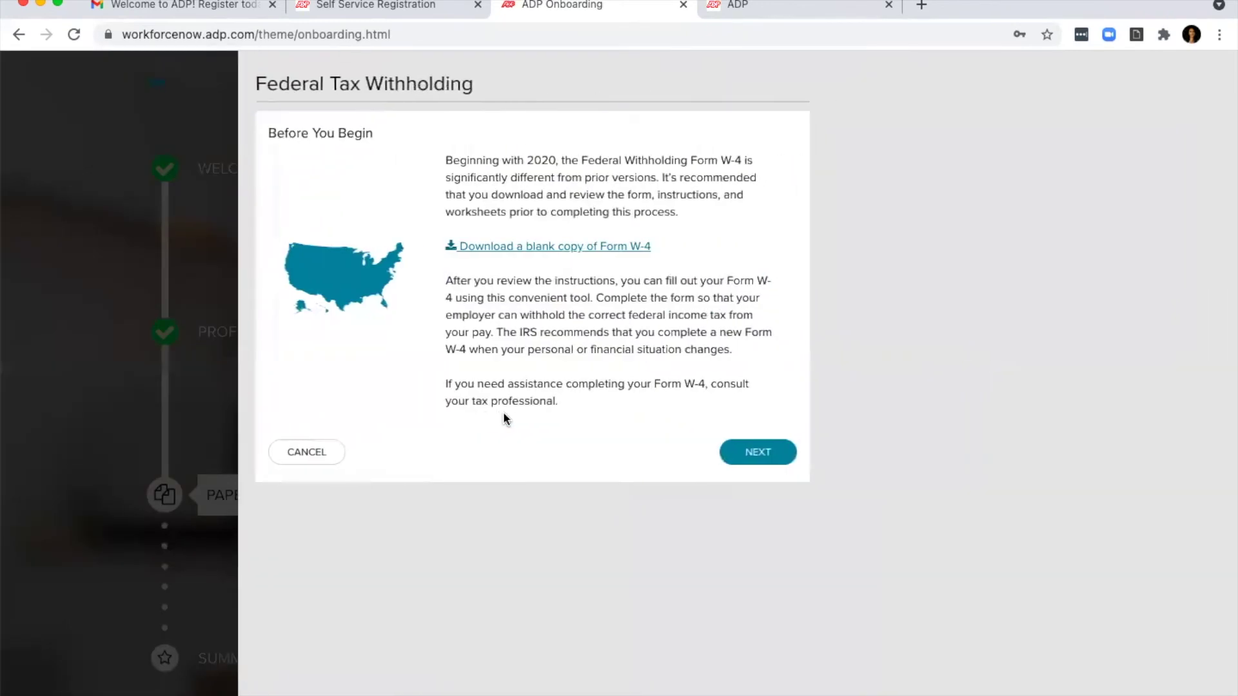
left_click(757, 453)
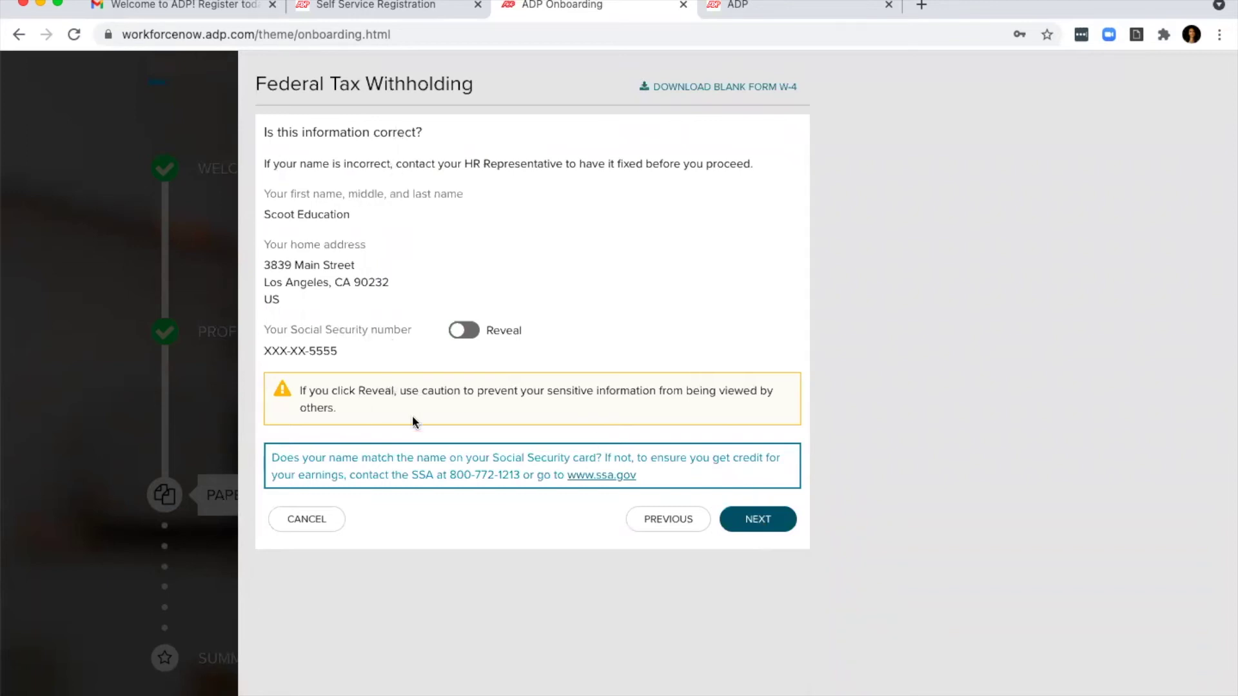
left_click(762, 519)
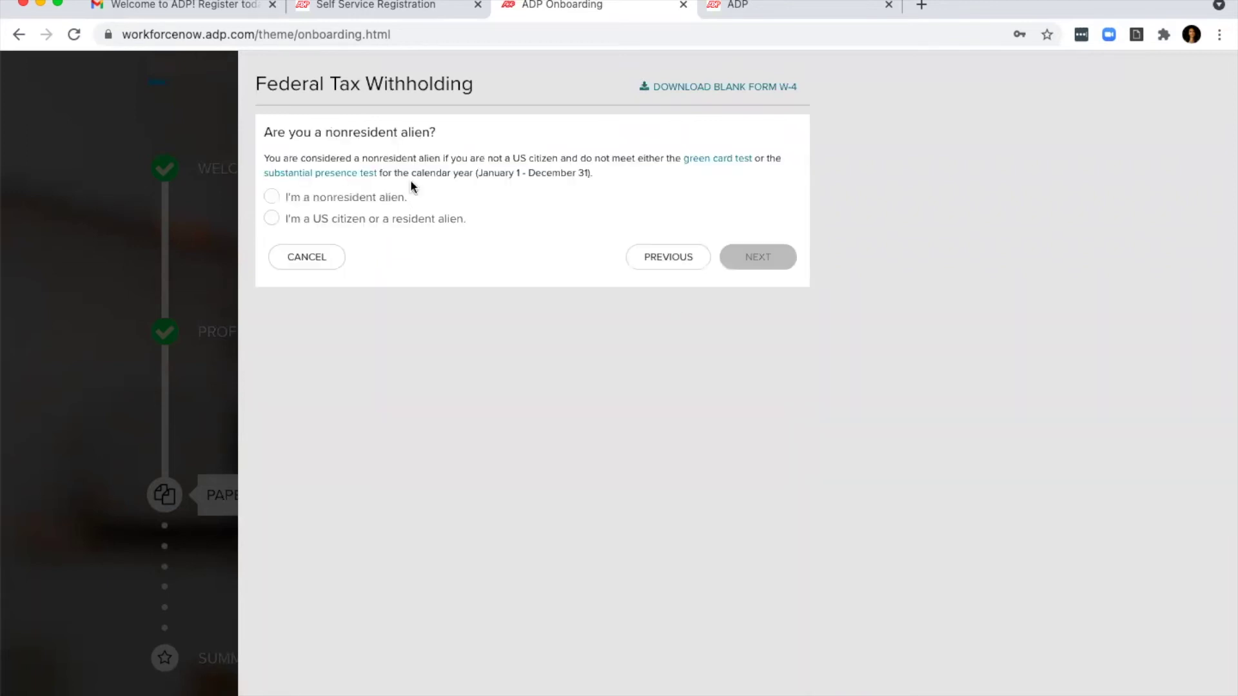
Step: Choose US citizen, Single or Married filing separately, and no exemption; open the Form W-4 PDF
left_click(451, 221)
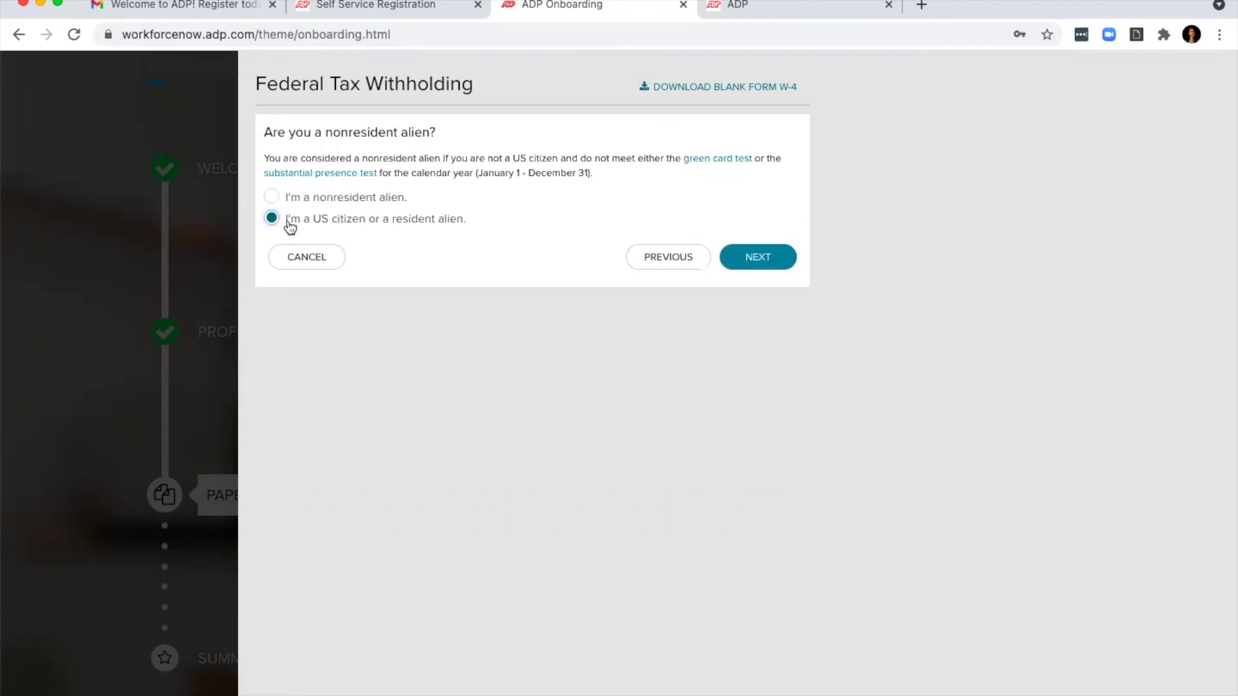
left_click(763, 261)
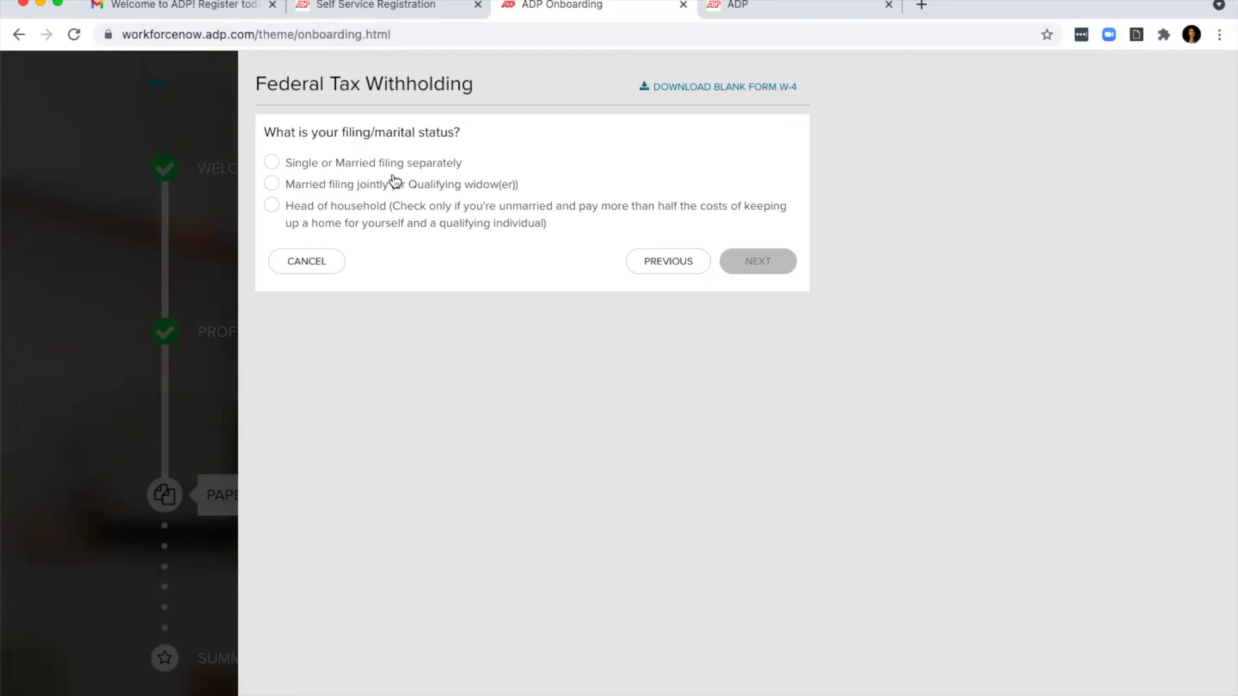
left_click(319, 166)
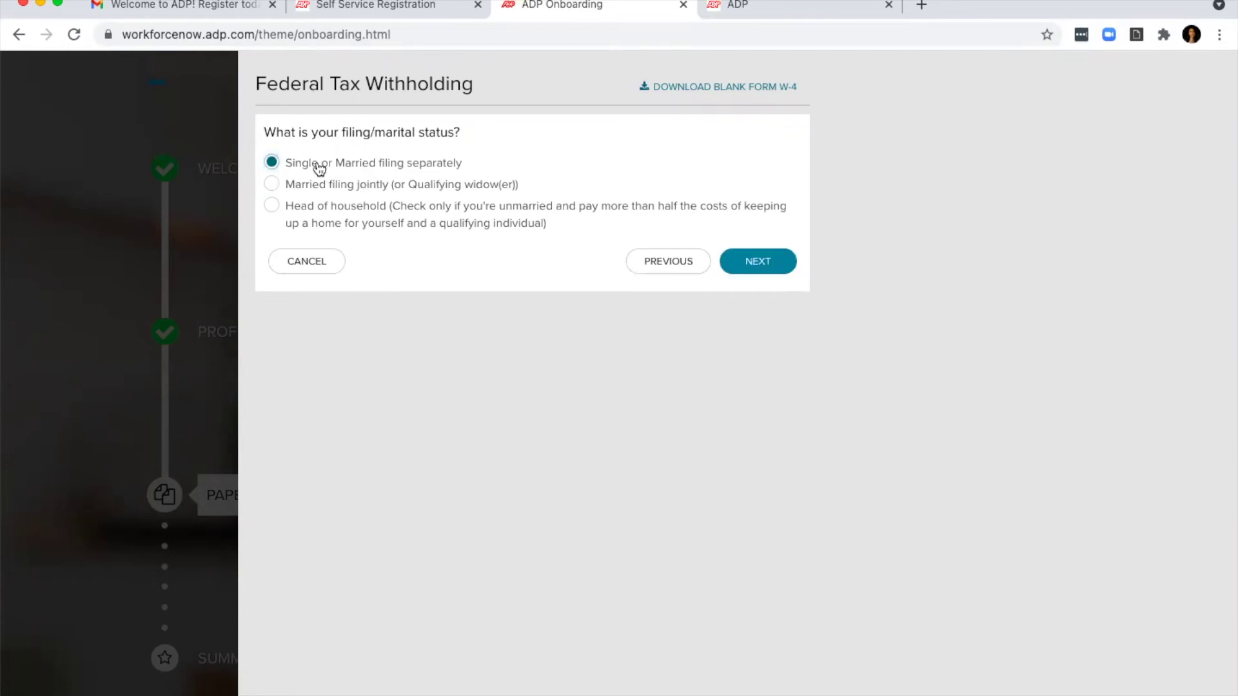
left_click(758, 265)
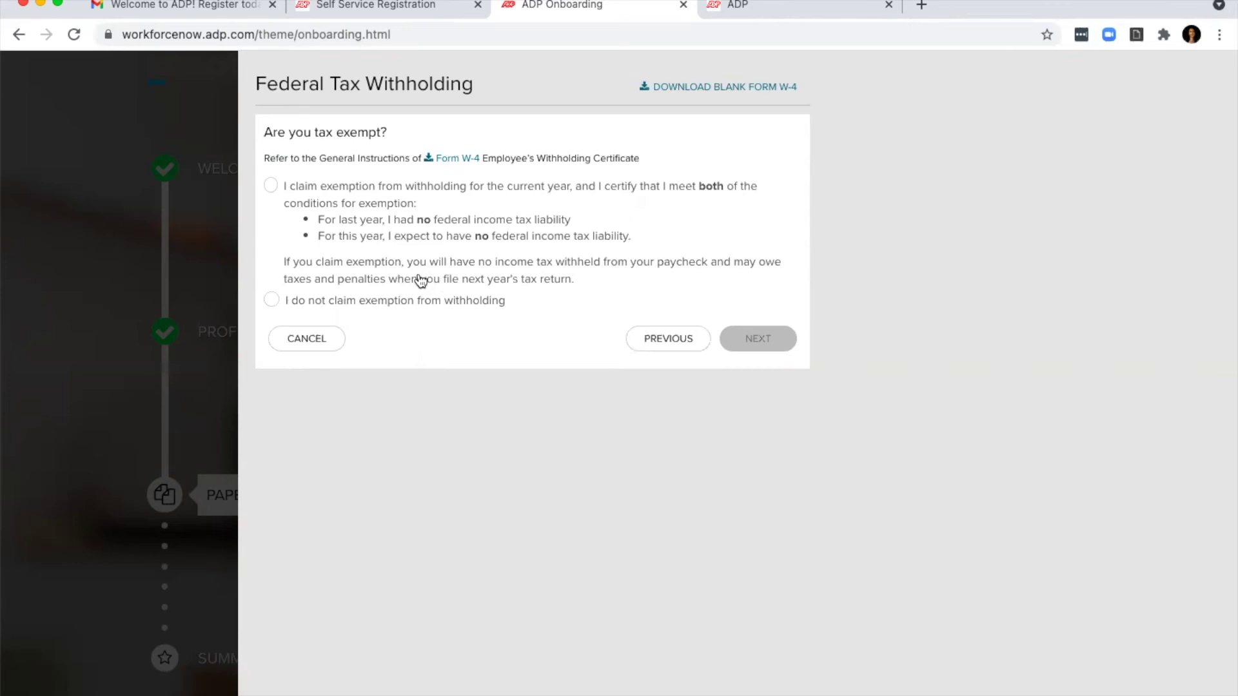
left_click(327, 309)
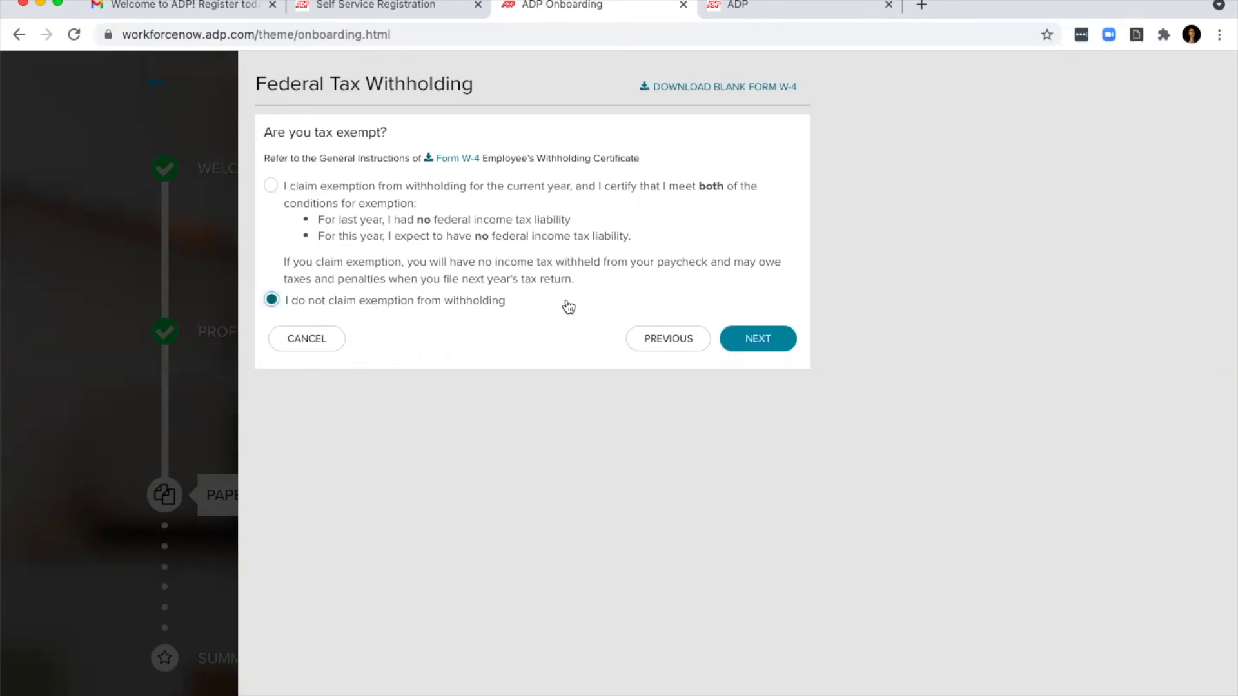
left_click(443, 158)
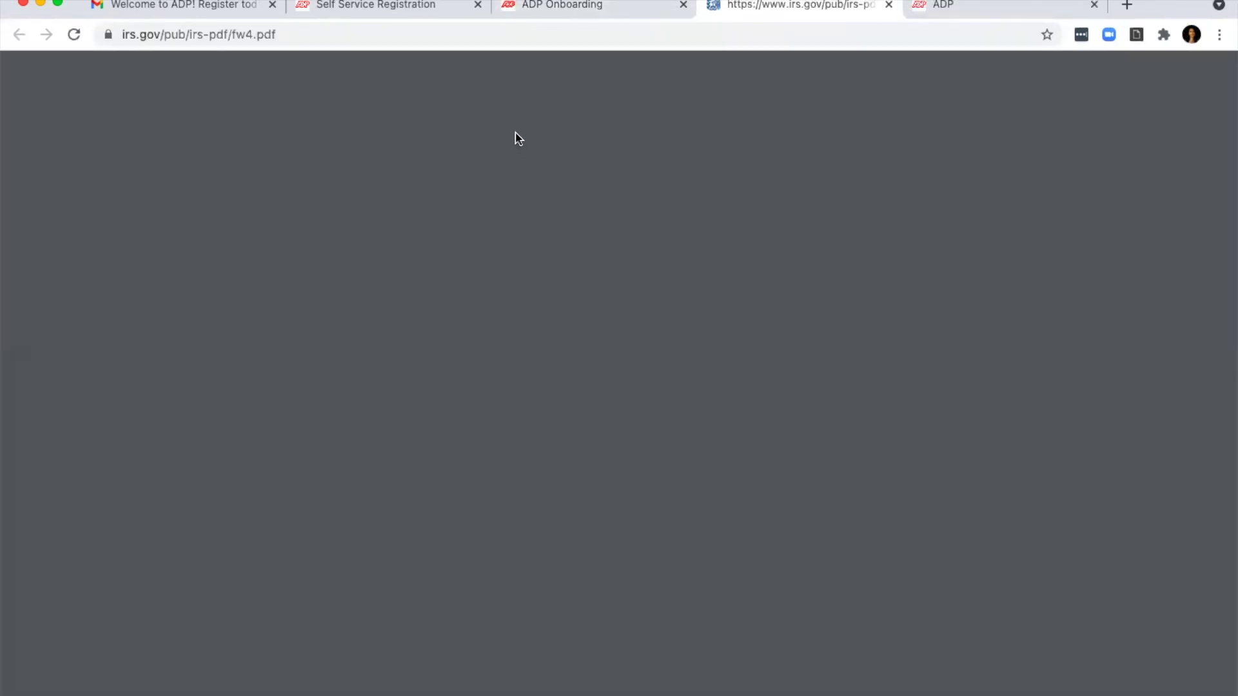
Step: Scroll the 2021 Form W-4 PDF down to page 4's withholding tables, then return to ADP Onboarding
scroll(609, 247, "down", 12)
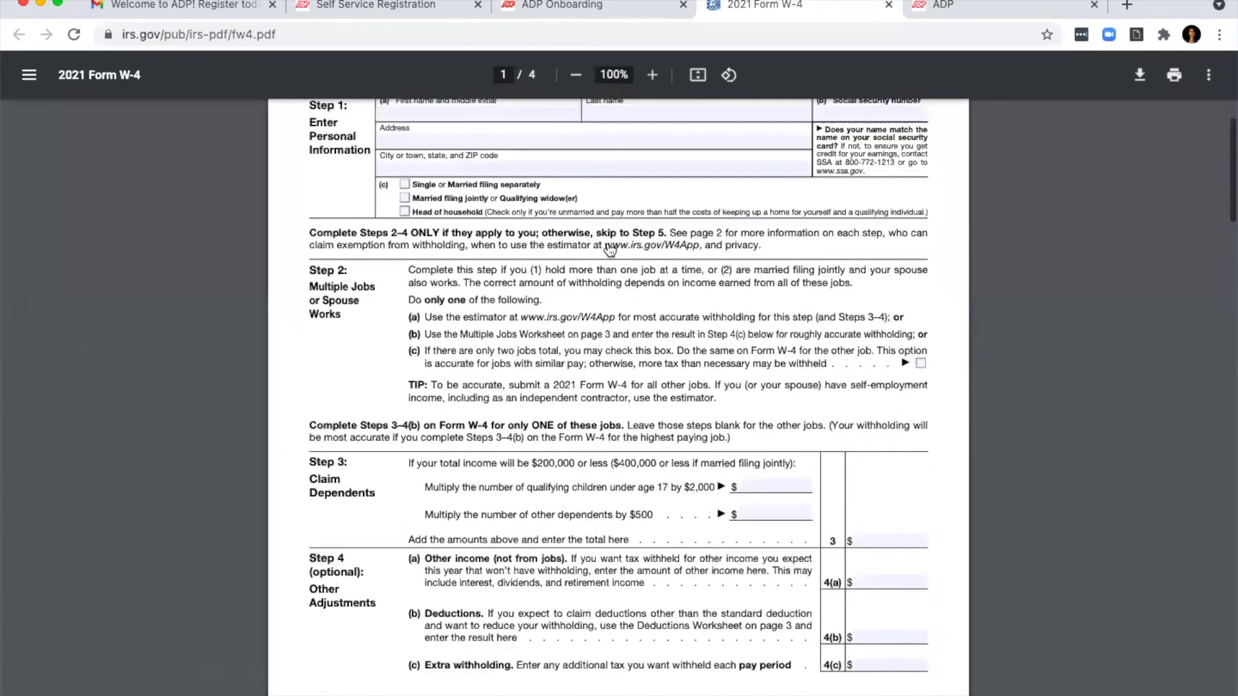
scroll(610, 249, "down", 20)
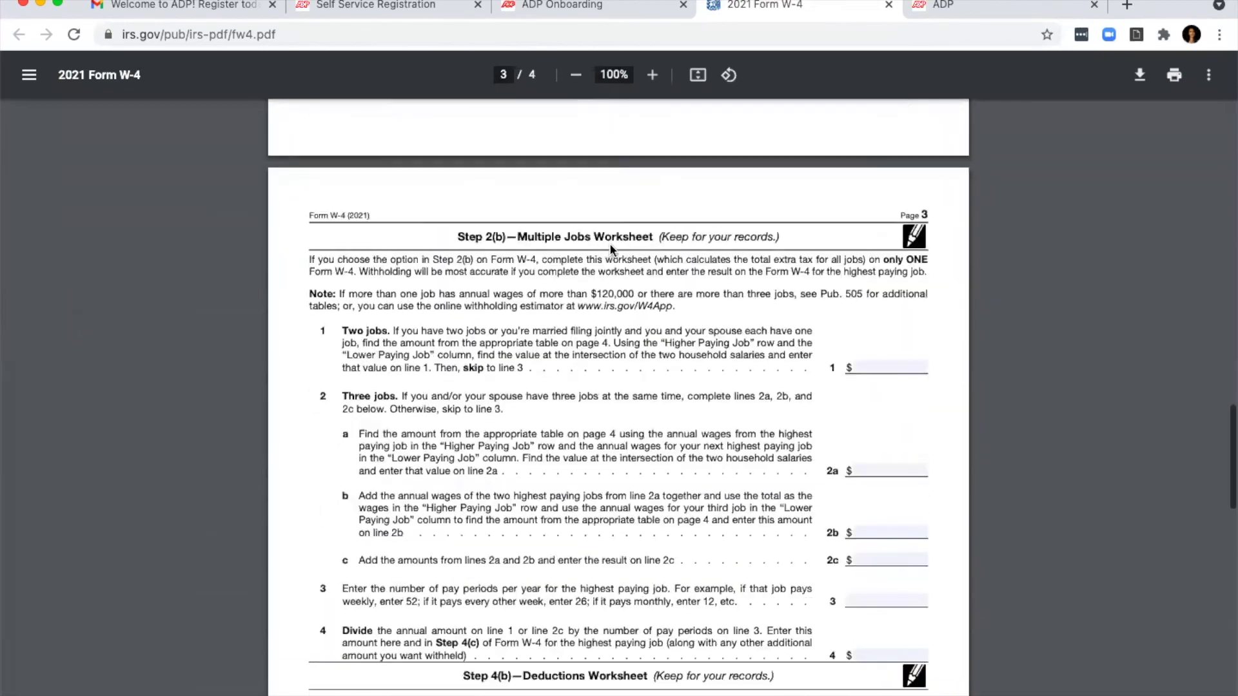
scroll(616, 247, "down", 12)
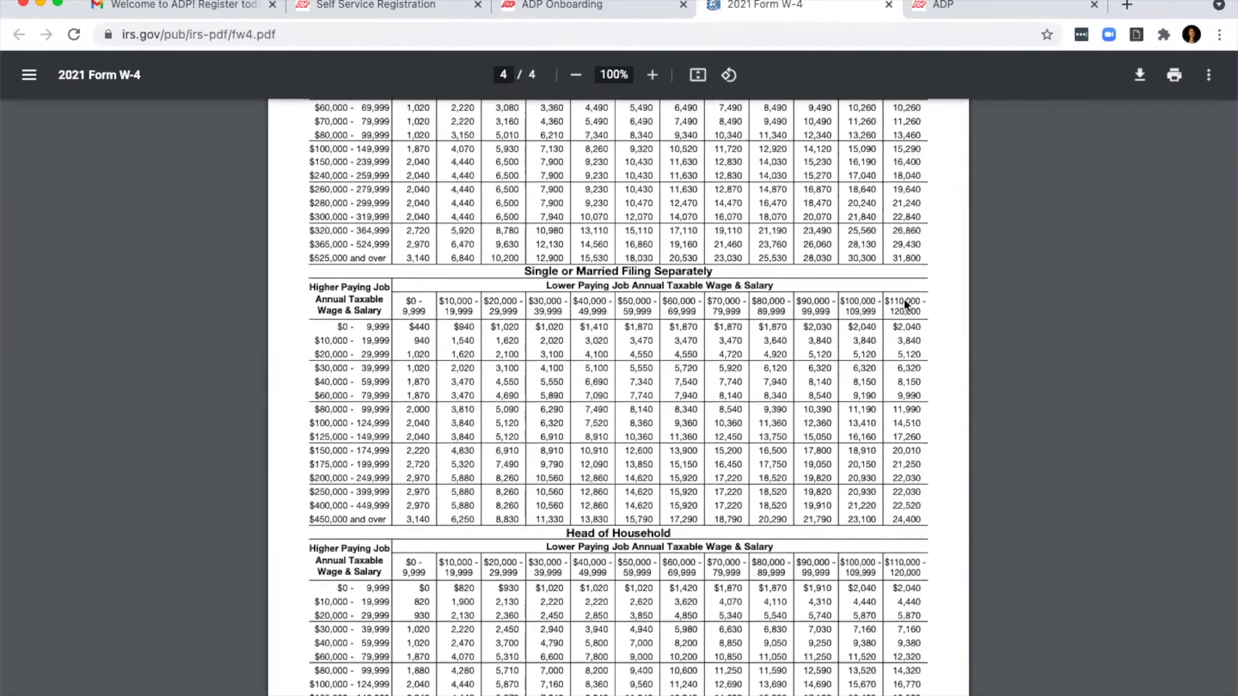
left_click(532, 4)
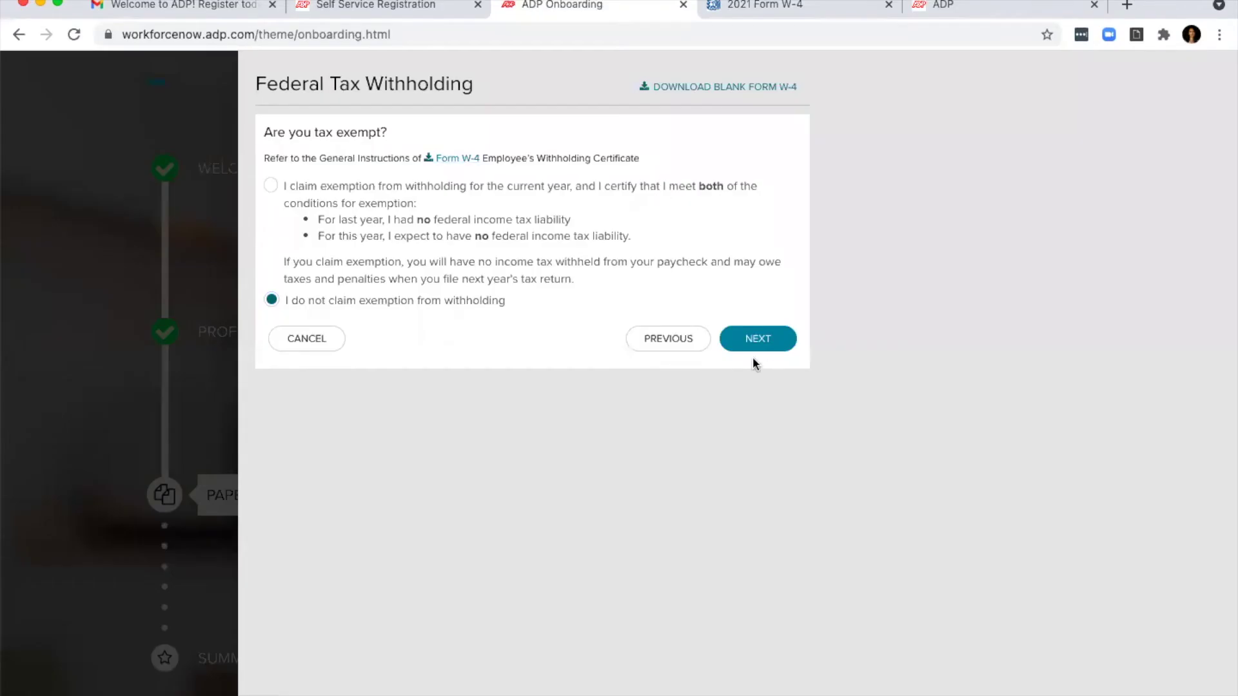
Step: Advance the W-4 to Multiple Jobs and Claim Dependents and bring the Form W-4 PDF forward
left_click(761, 339)
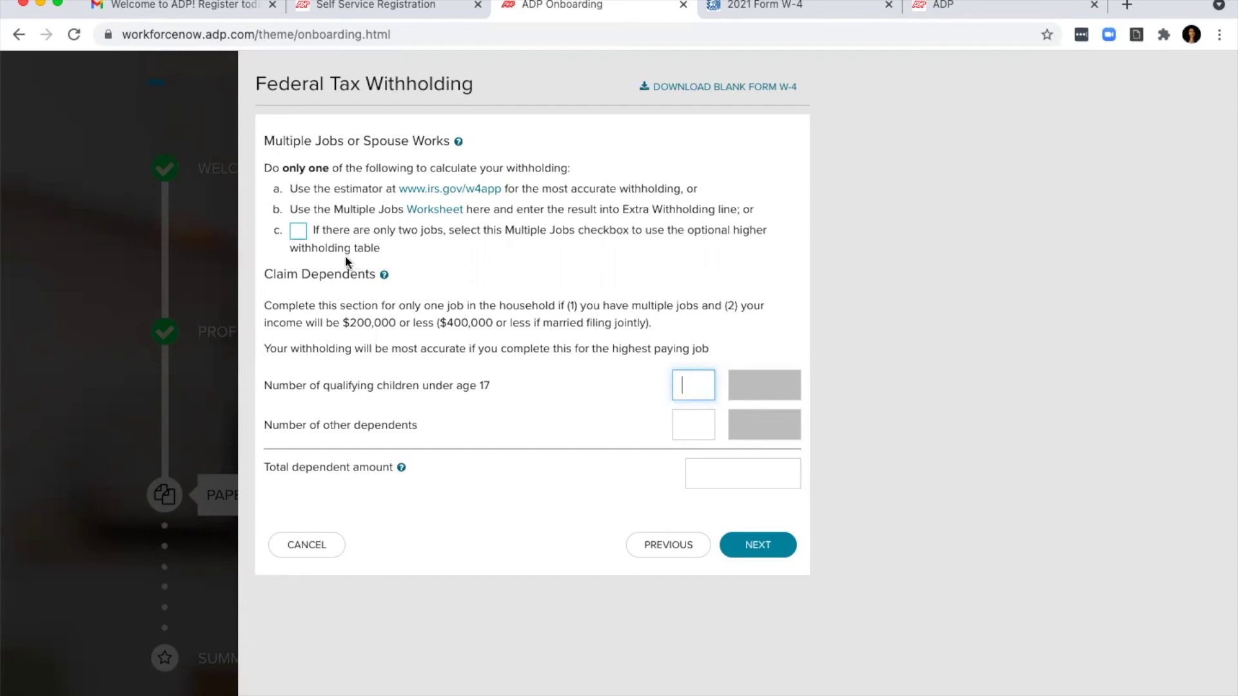
left_click(717, 10)
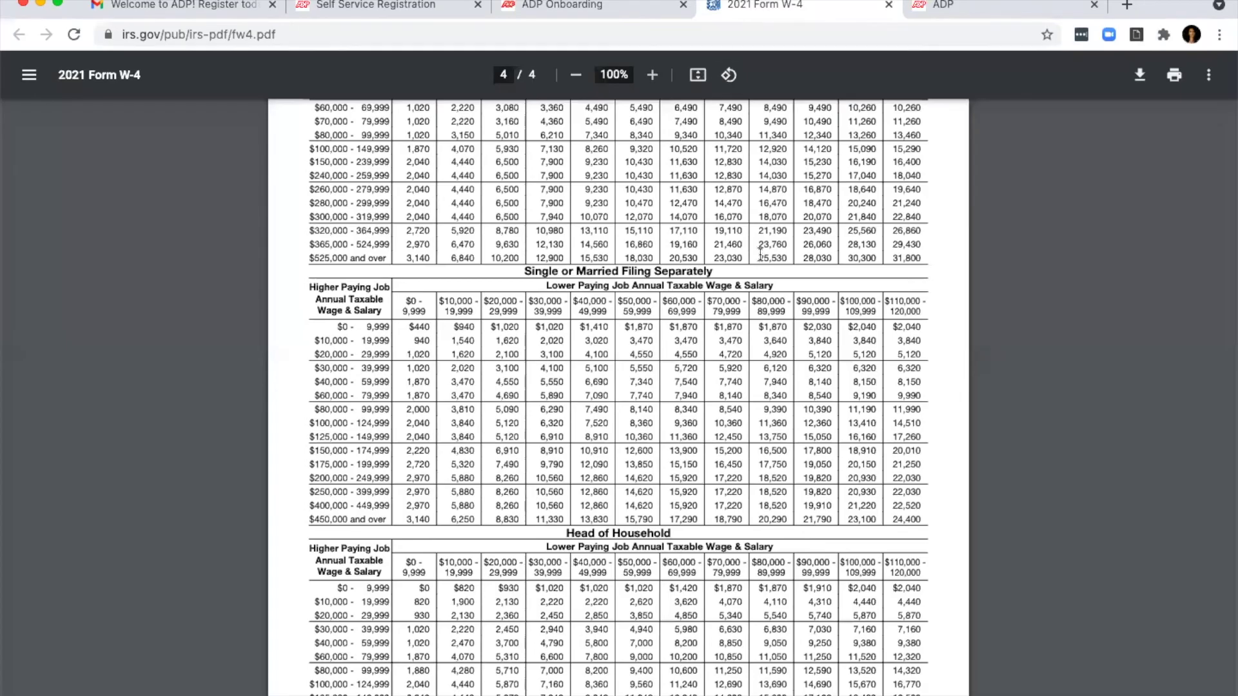
Step: Check page 4's Married Filing Jointly and Single tables, then return to the onboarding form
scroll(761, 253, "up", 1)
scroll(761, 253, "up", 2)
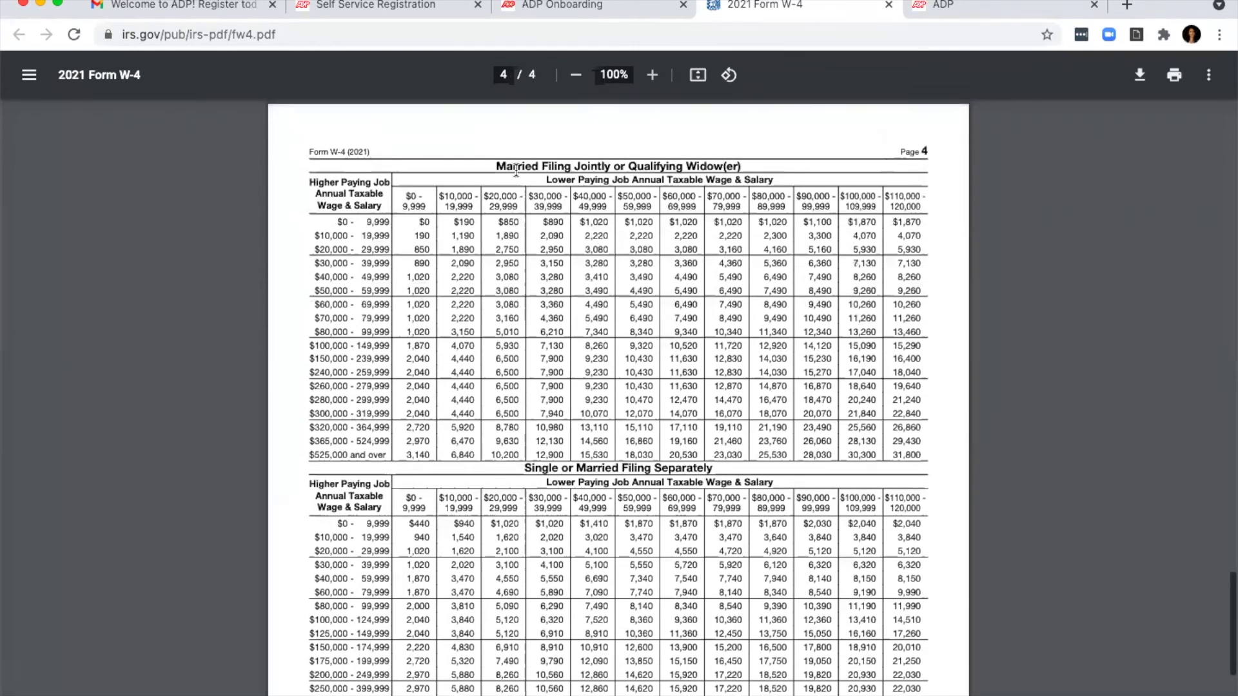
scroll(751, 229, "down", 2)
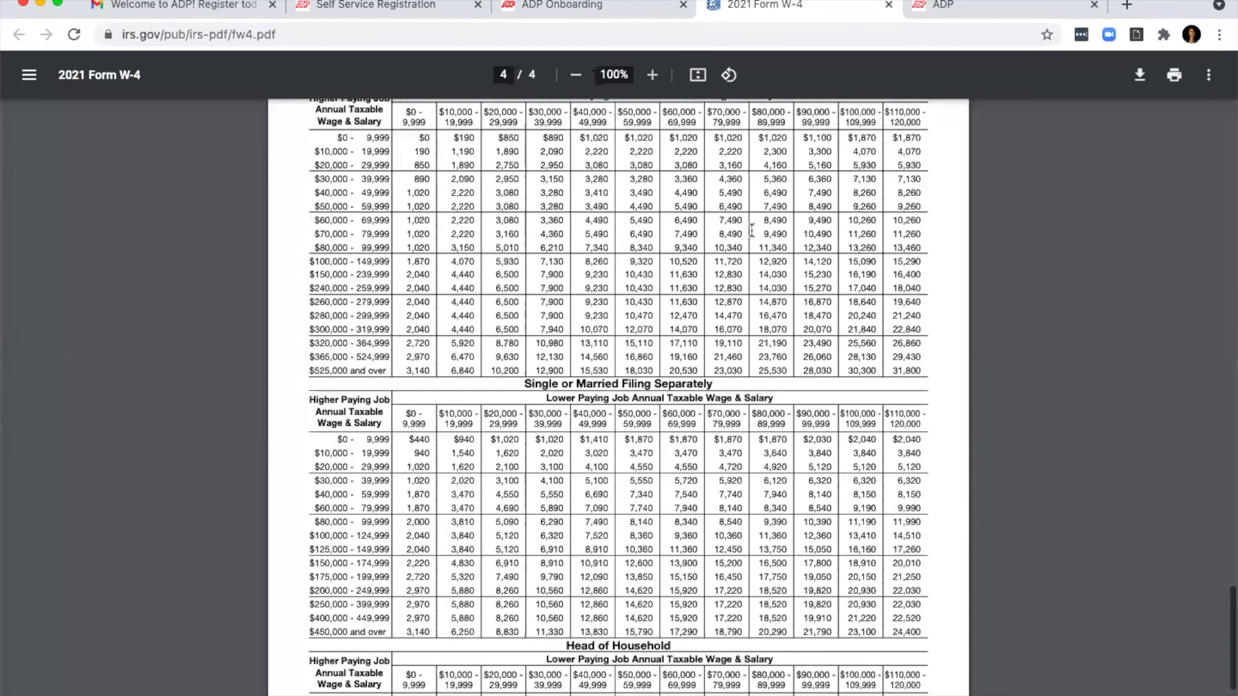
scroll(748, 229, "up", 1)
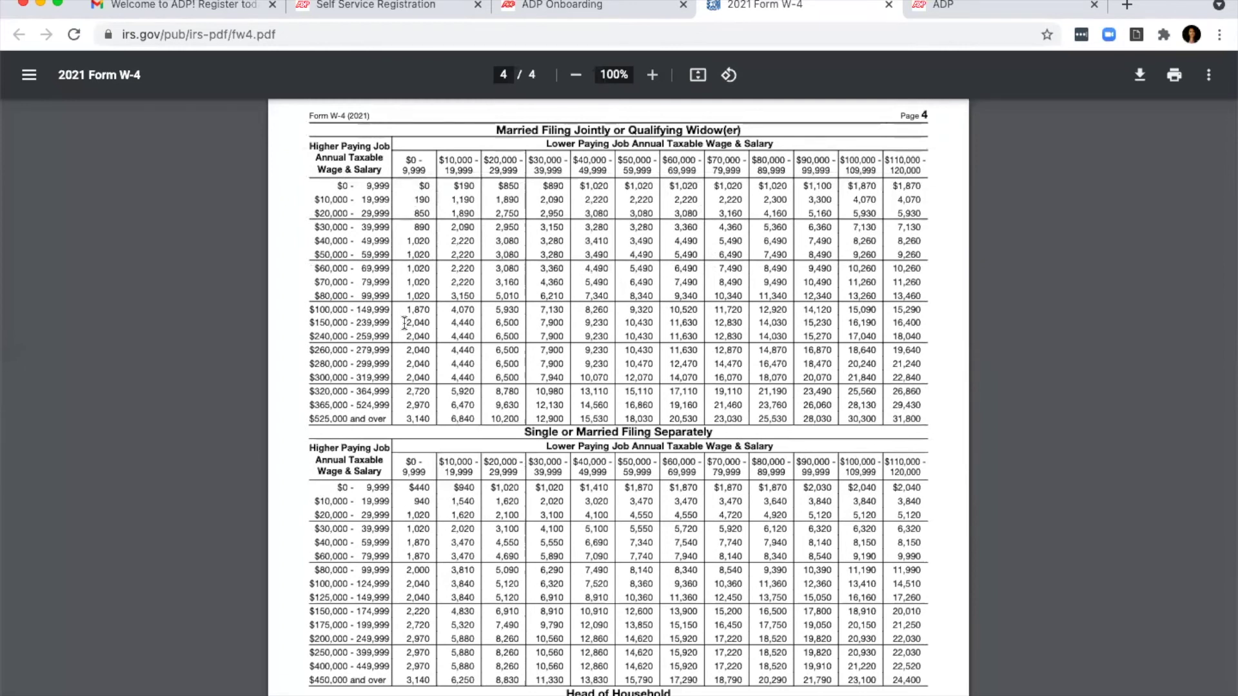
left_click(594, 12)
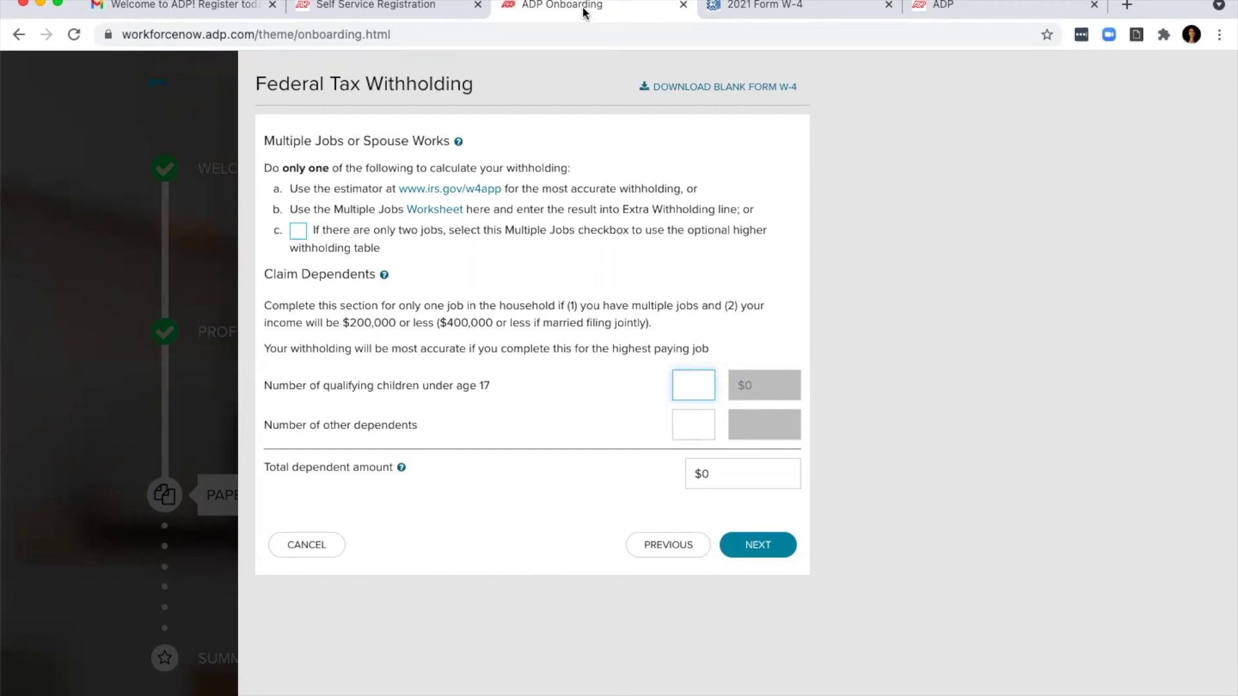
Step: Leave qualifying children, other income and extra withholding blank and advance to the W-4 review
scroll(683, 387, "down", 1)
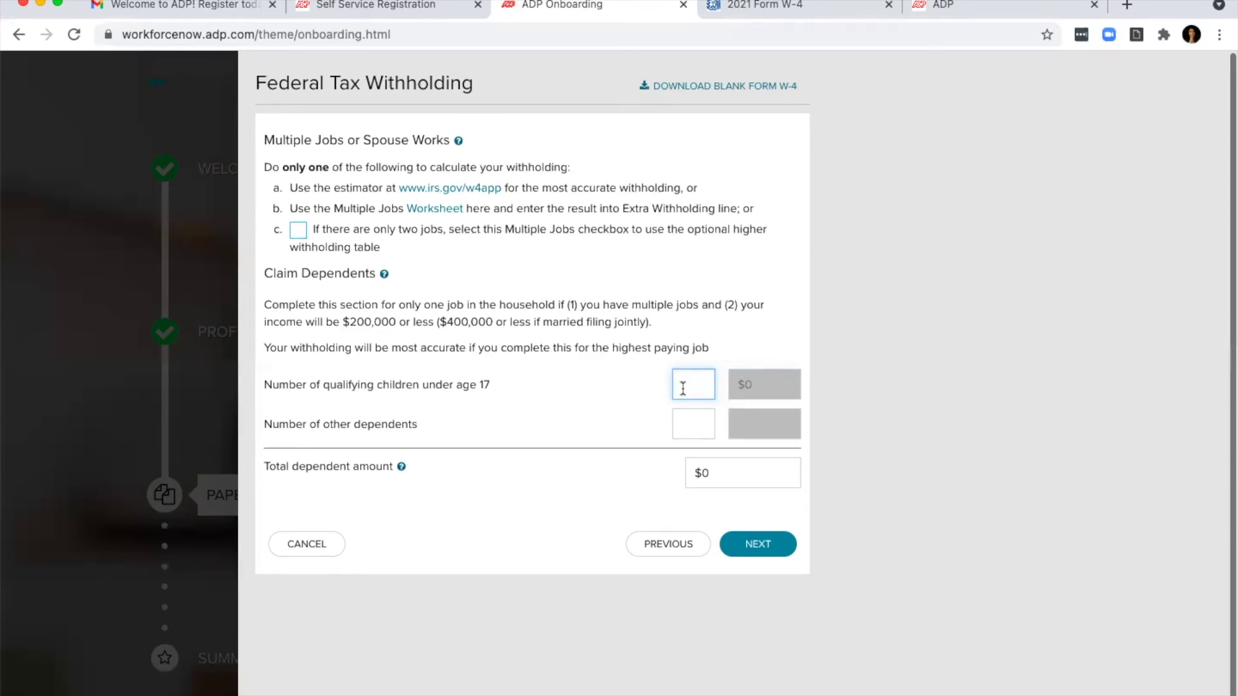
type("2")
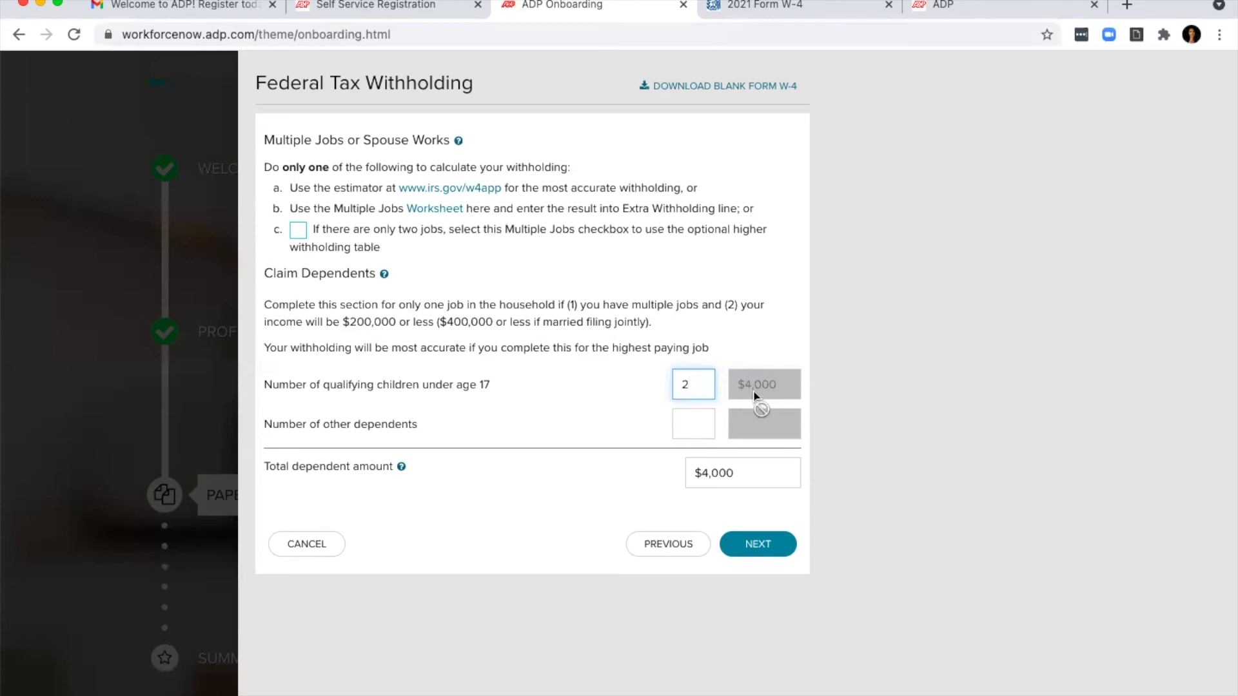
key("BackSpace")
left_click(756, 554)
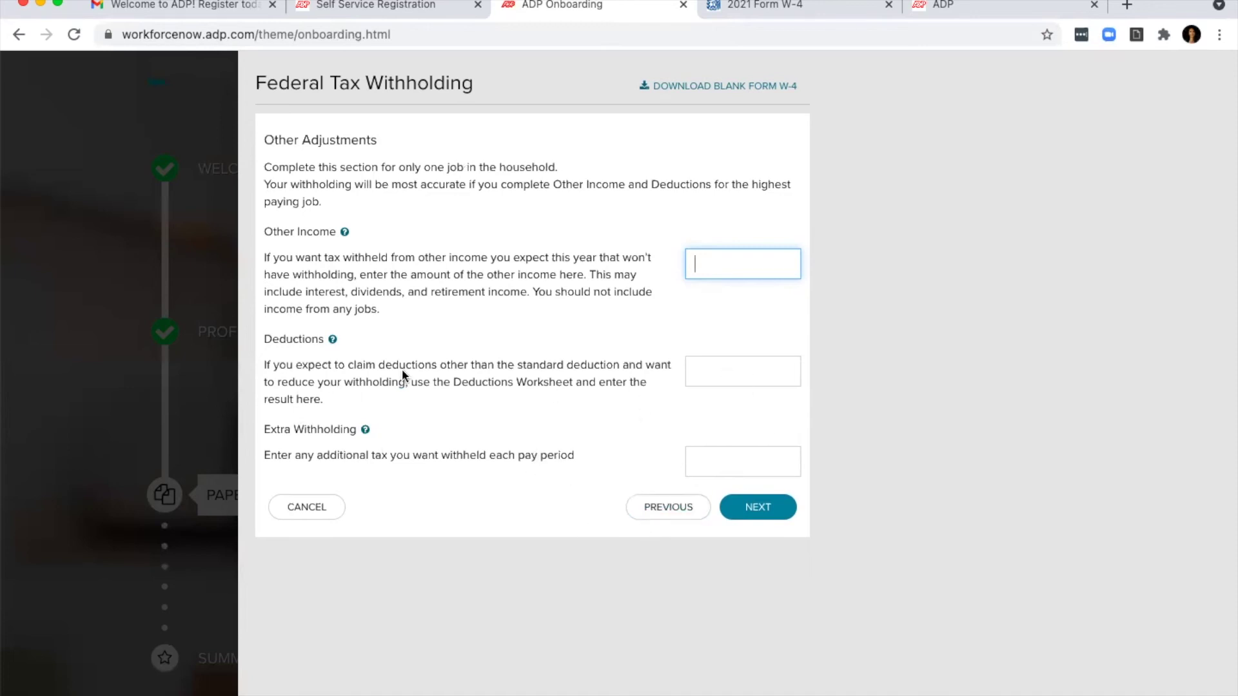
left_click(622, 226)
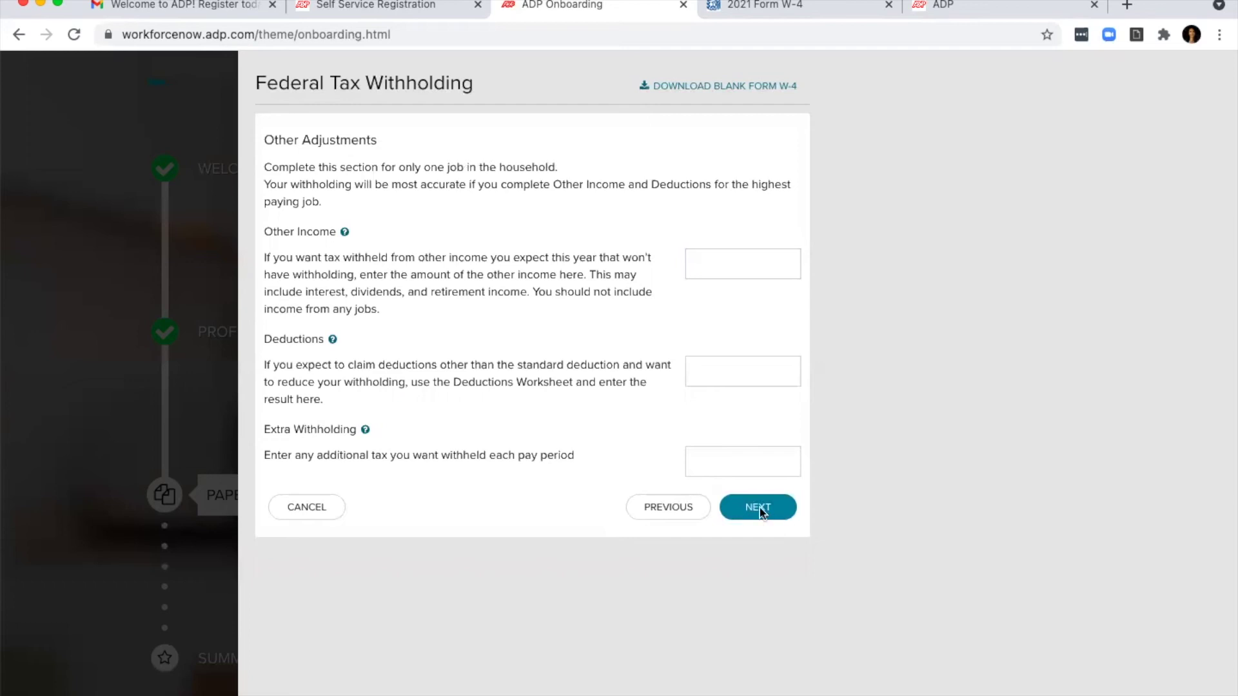
left_click(780, 459)
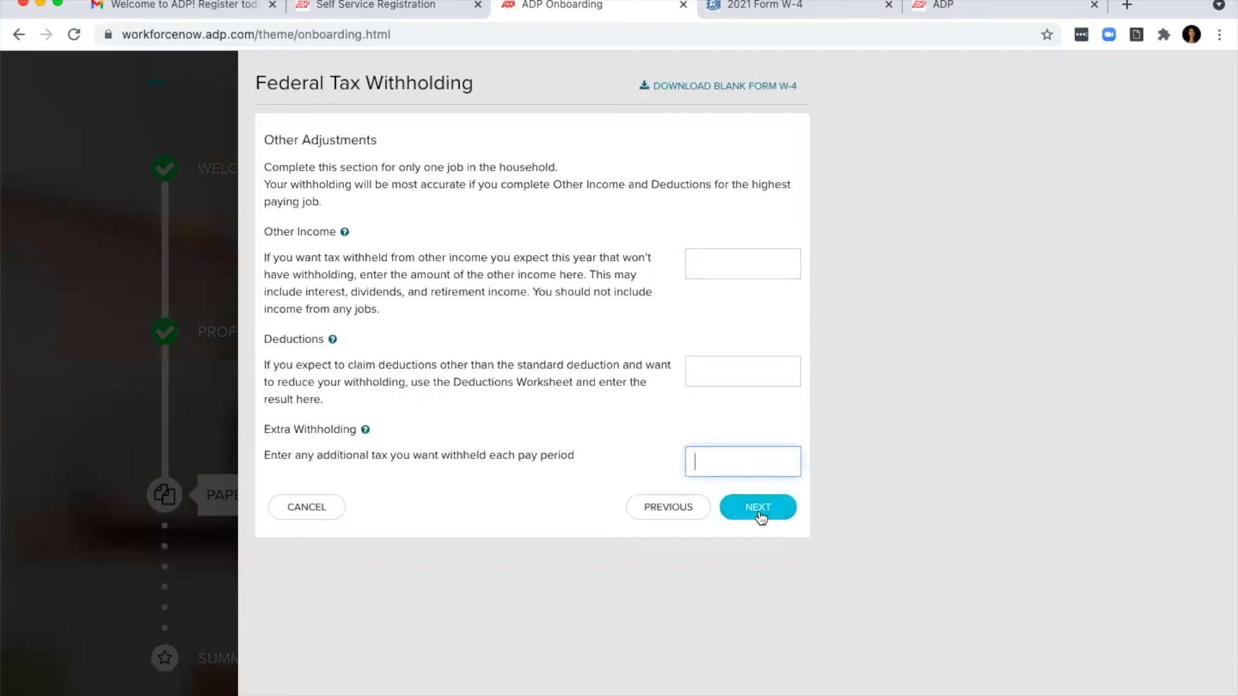
left_click(759, 509)
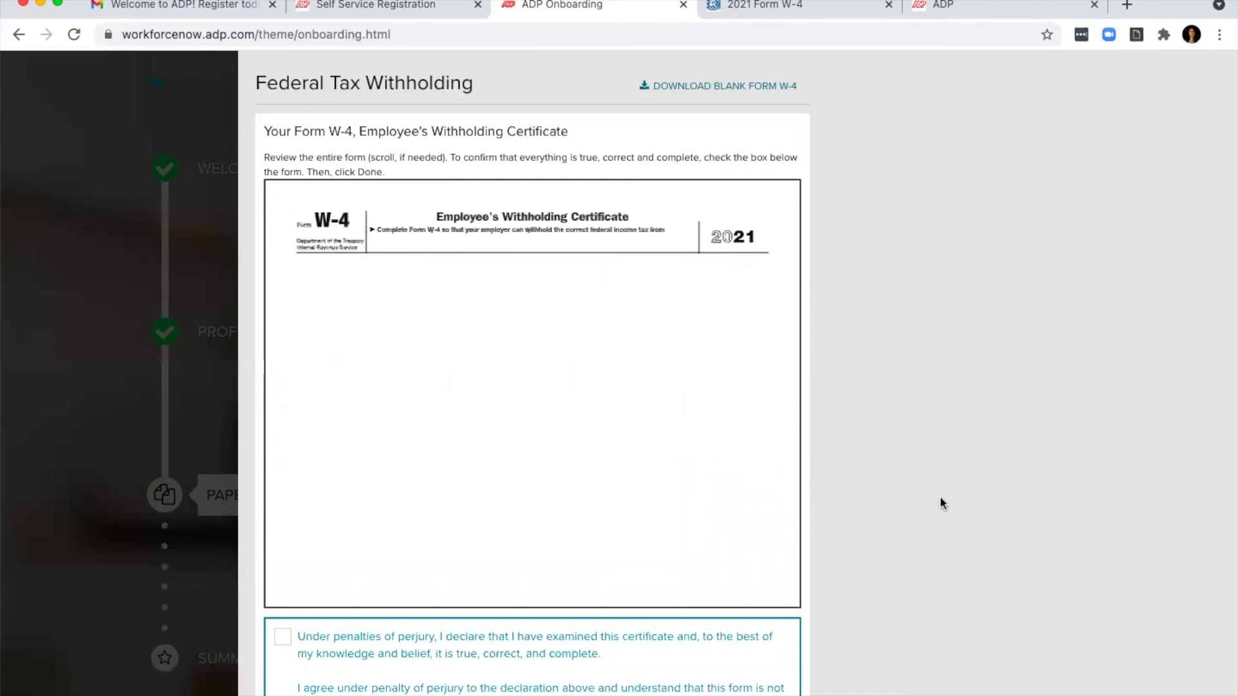
Step: Tick then untick the perjury certification and cancel out of the W-4 without saving
scroll(939, 500, "down", 3)
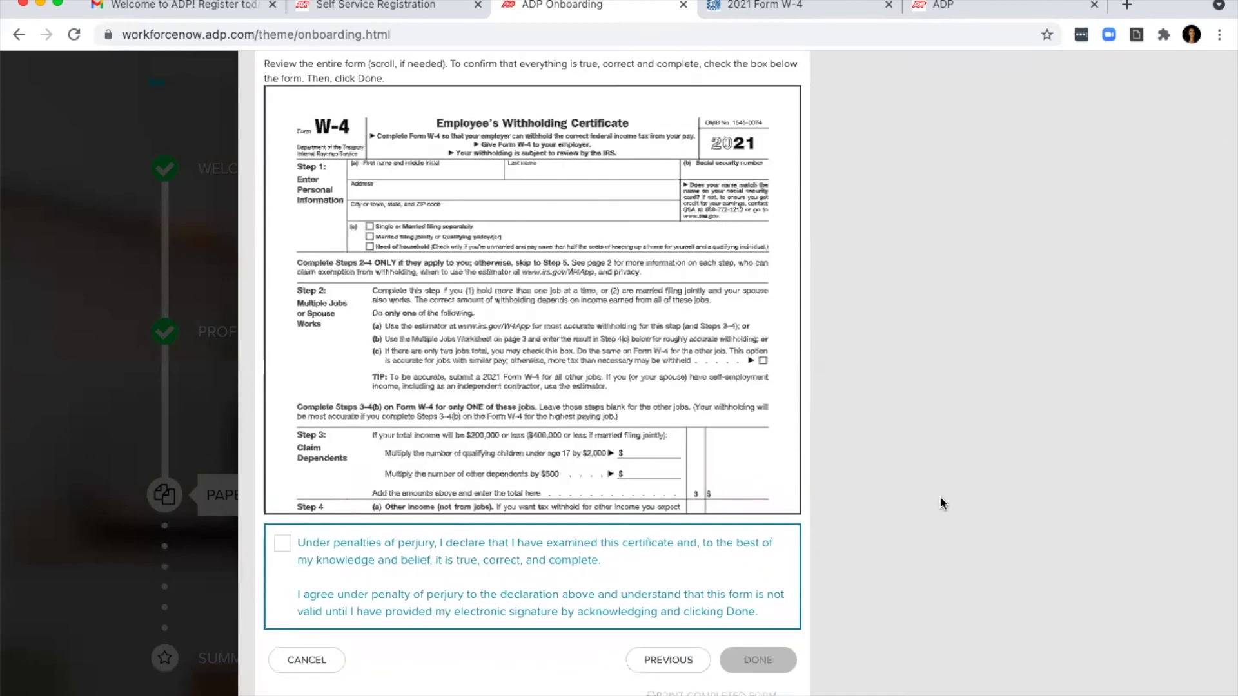
left_click(282, 550)
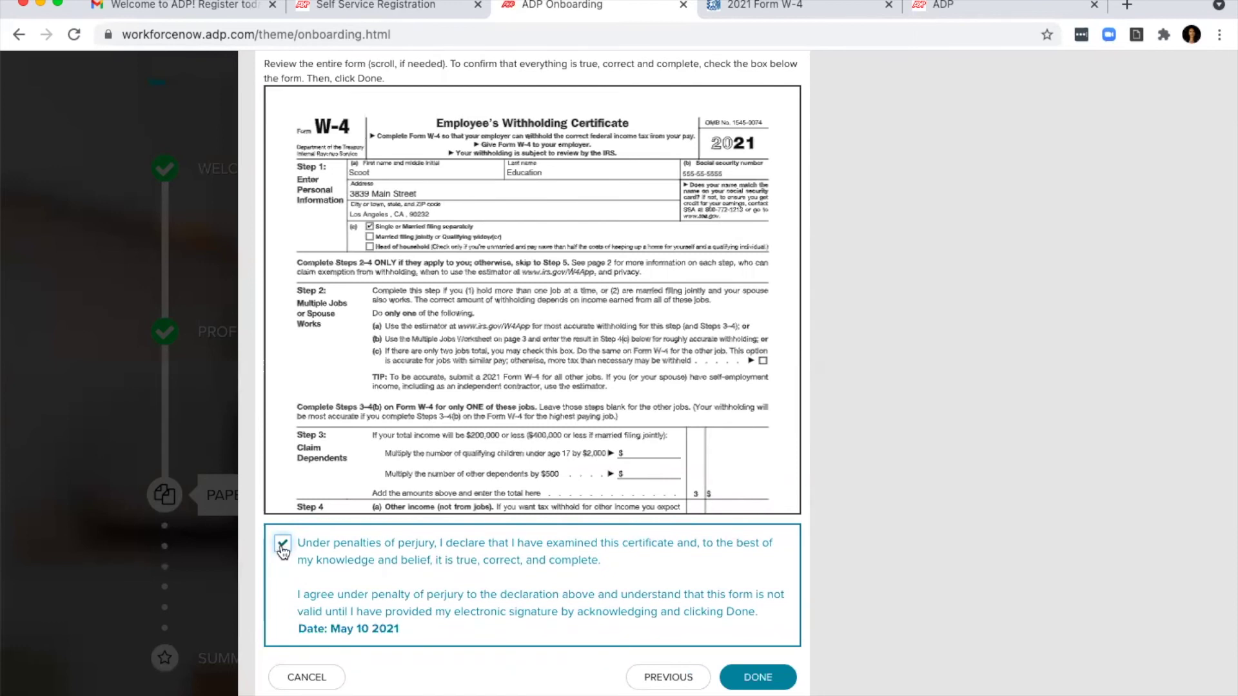
left_click(282, 550)
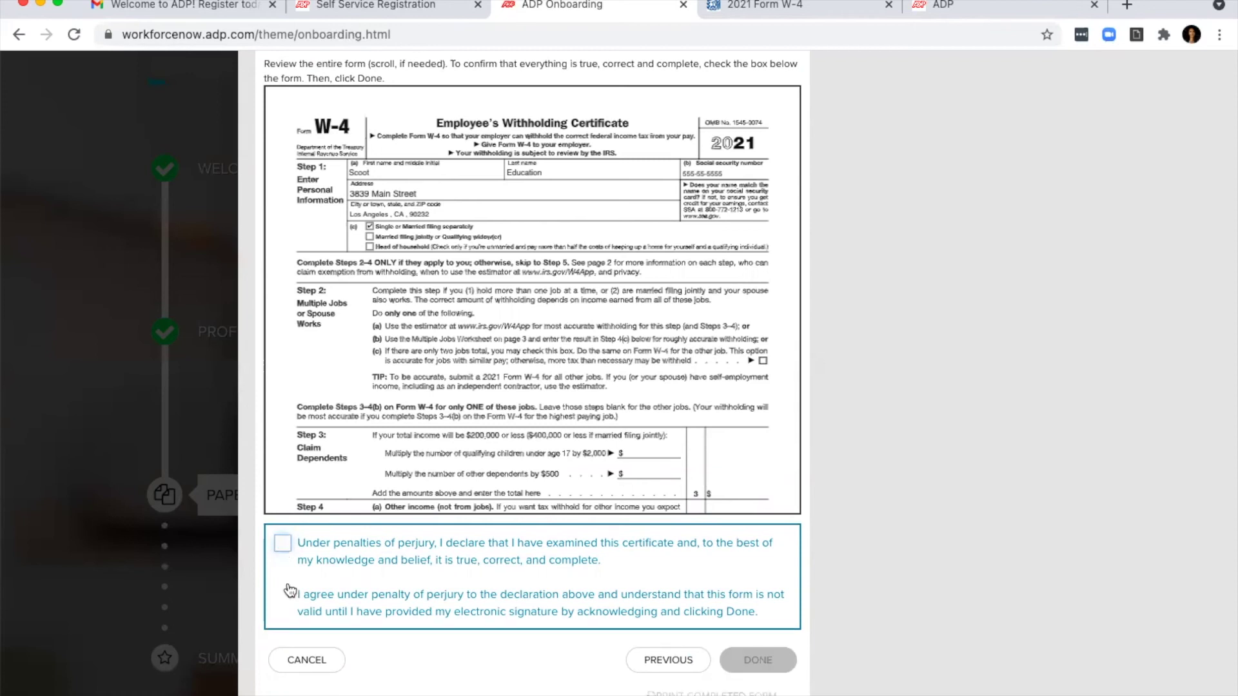
left_click(309, 661)
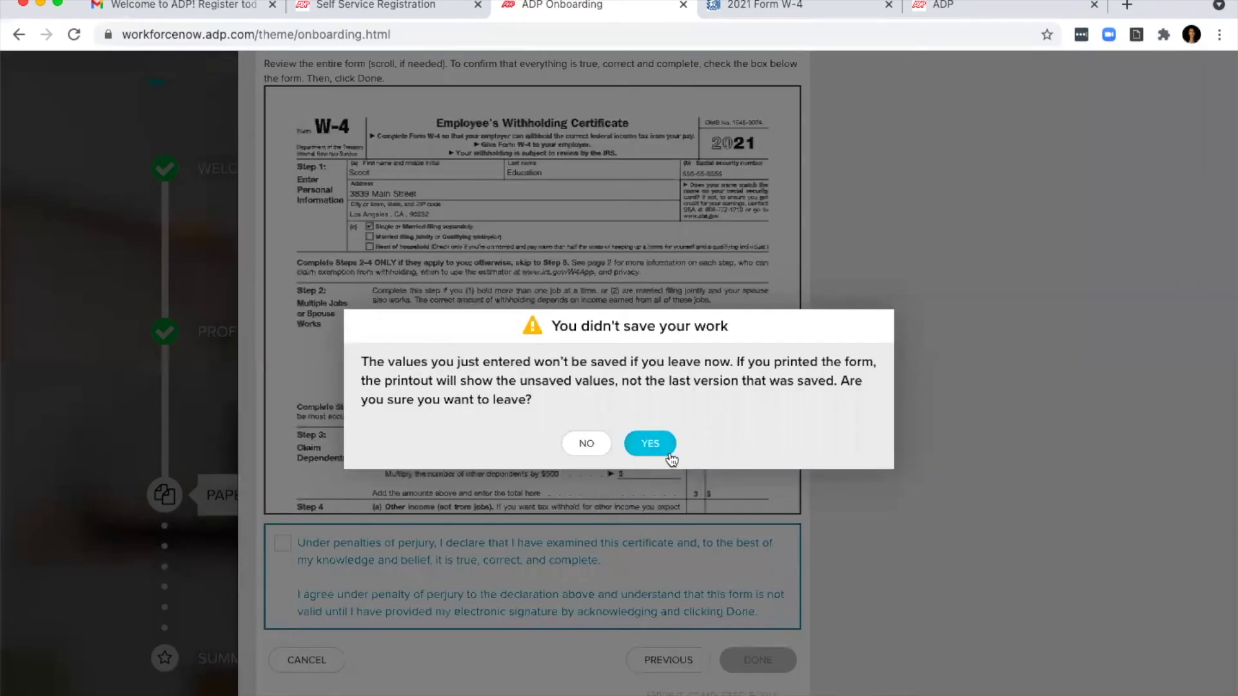
left_click(636, 448)
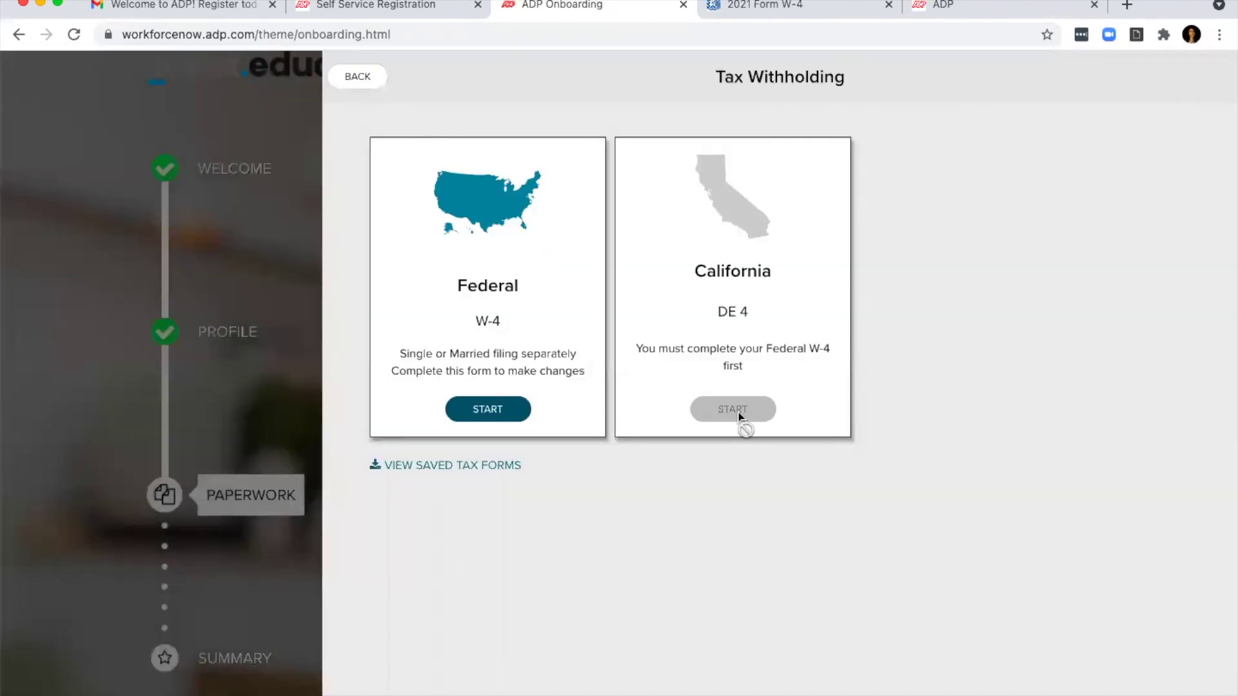
Step: Reopen the Federal W-4, certify it under penalty of perjury, and submit it
left_click(478, 413)
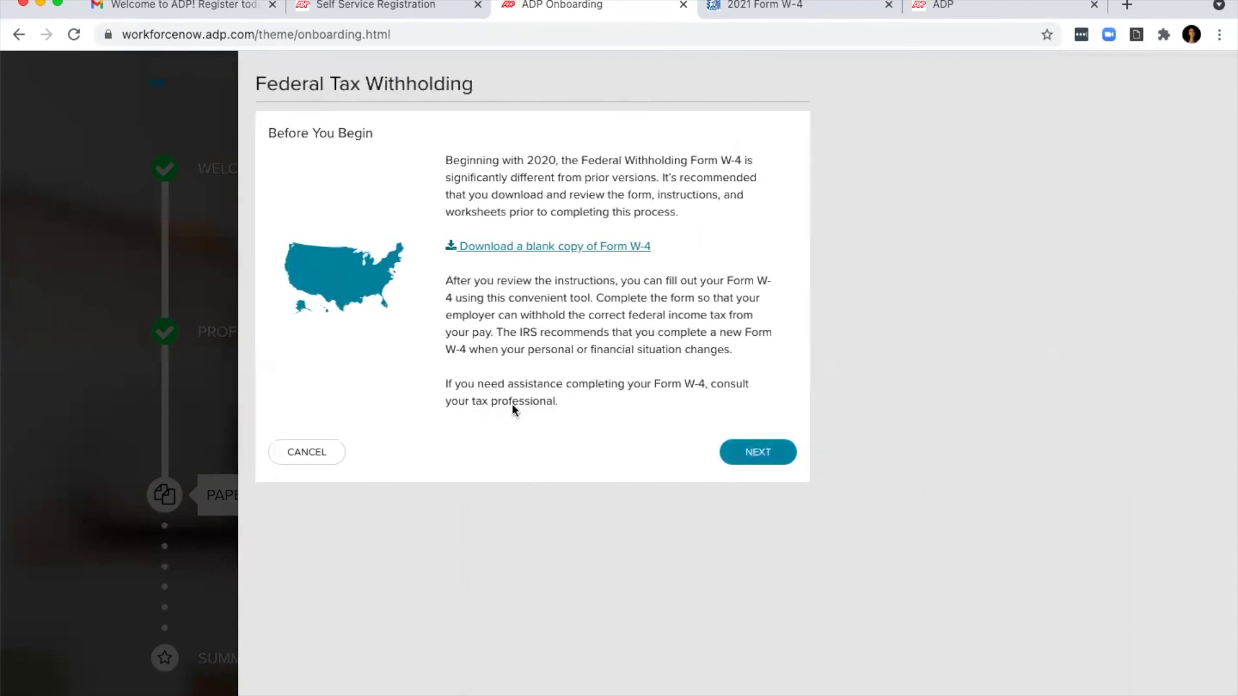
left_click(303, 452)
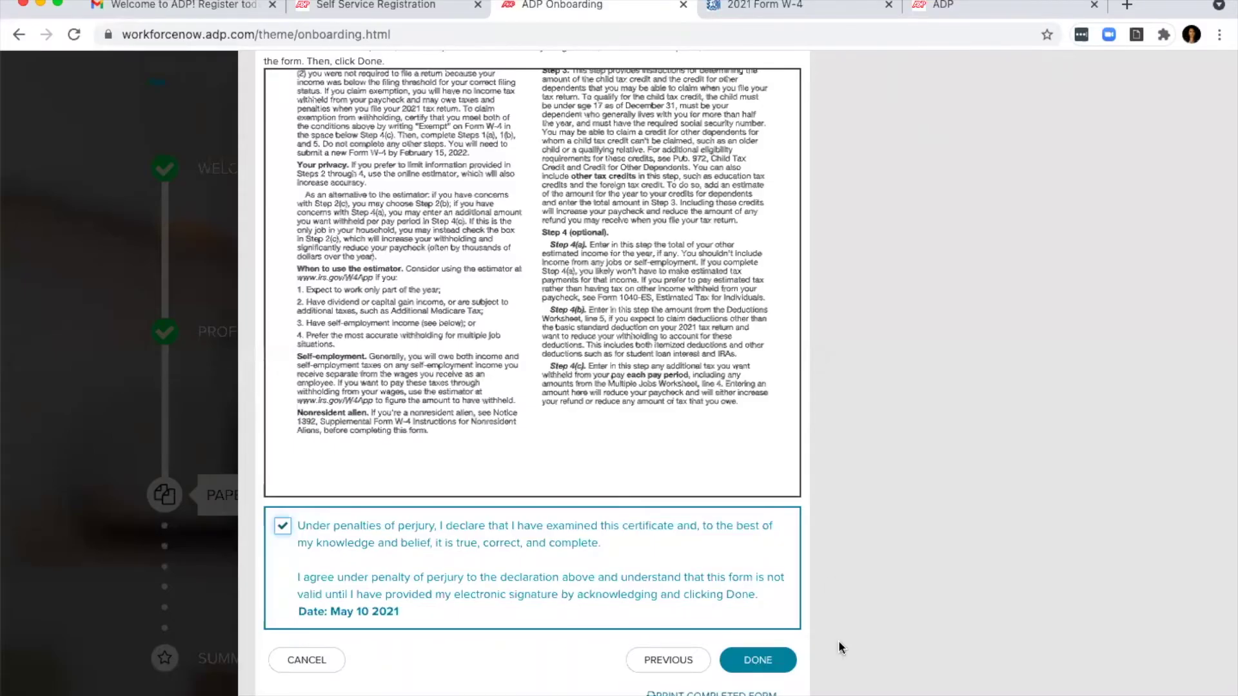
left_click(745, 667)
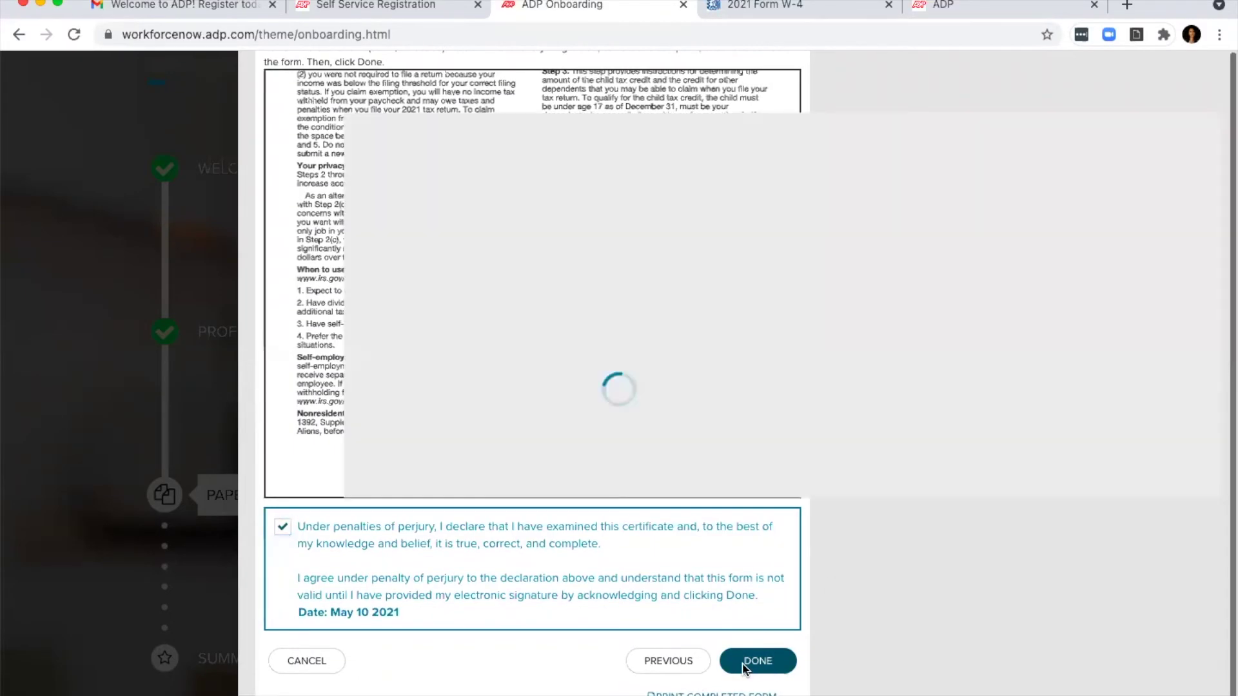
left_click(620, 479)
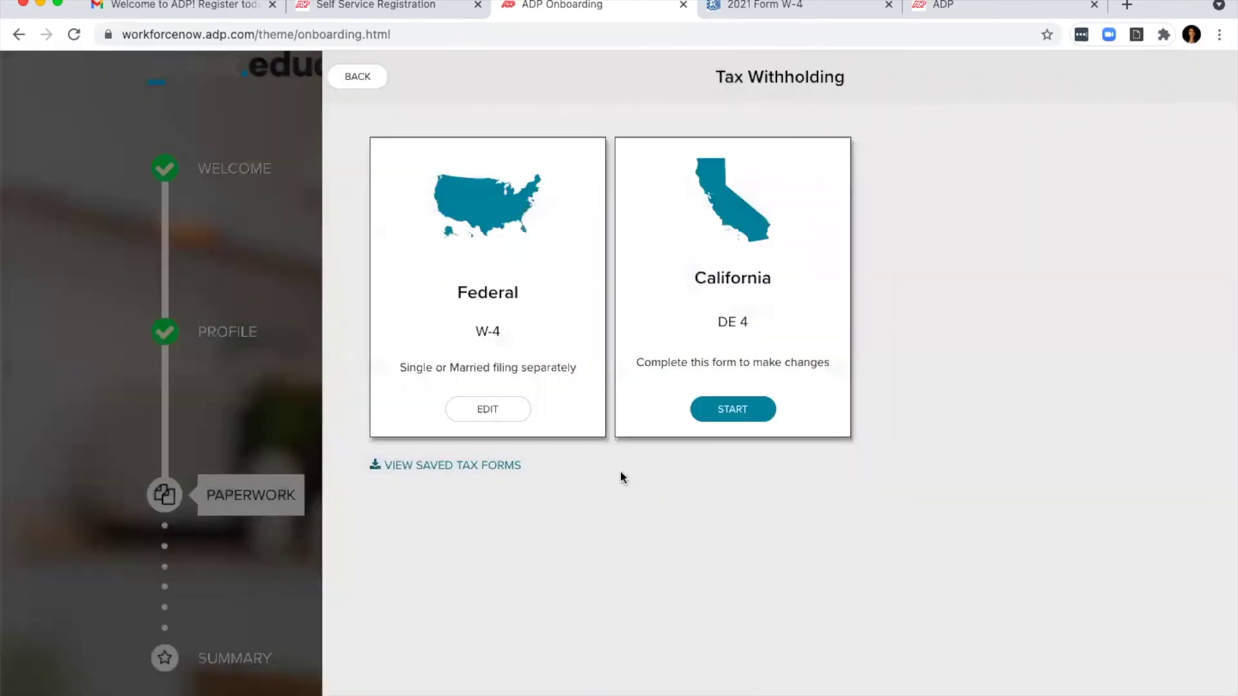
Step: Start the California DE 4, filing as Single or Married (two or more incomes), with no withholding exemption
left_click(735, 412)
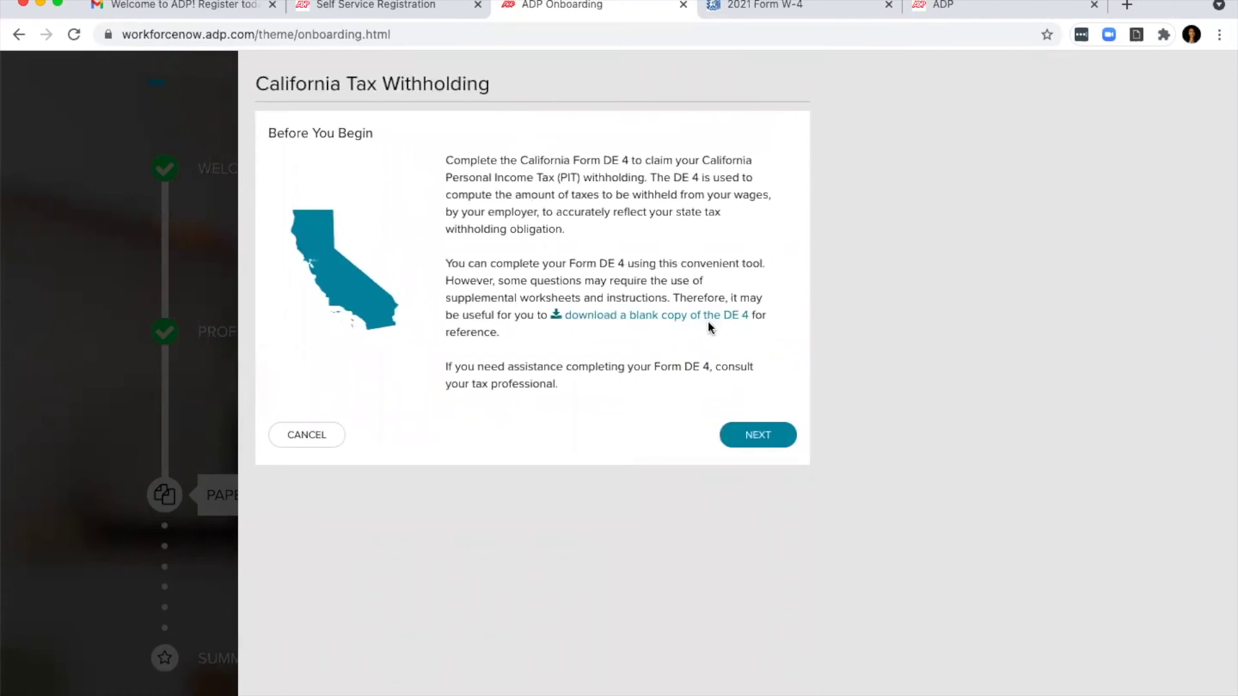
left_click(758, 436)
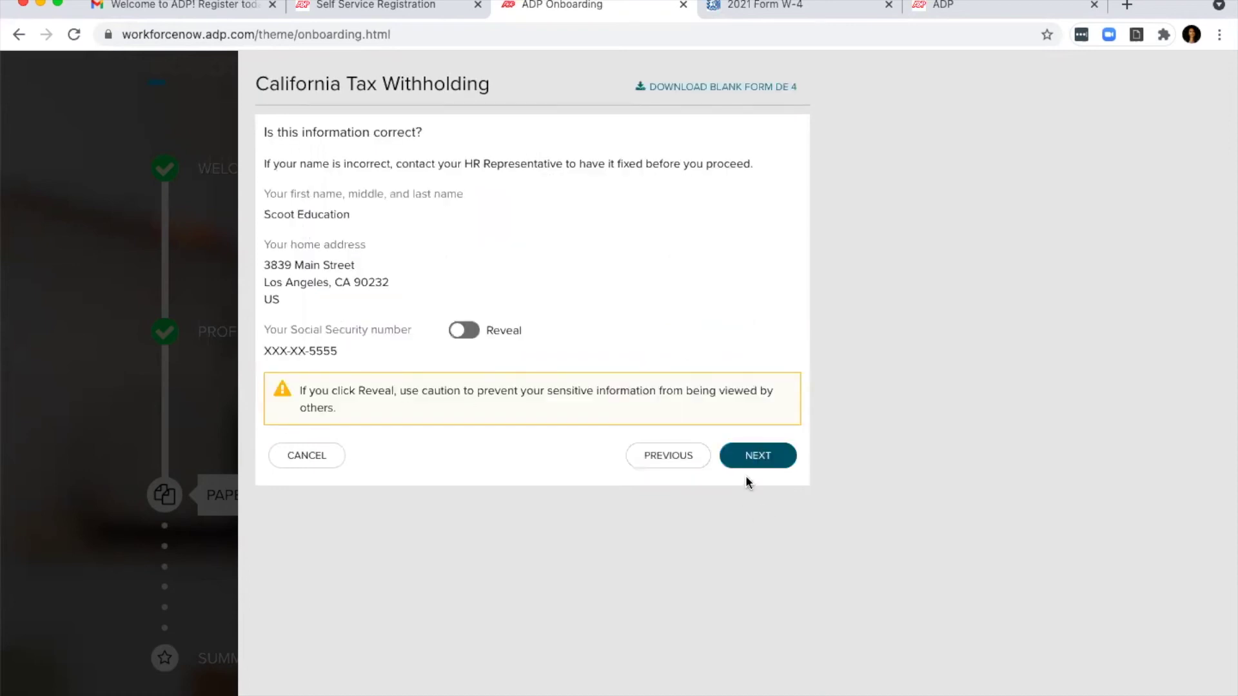
left_click(768, 461)
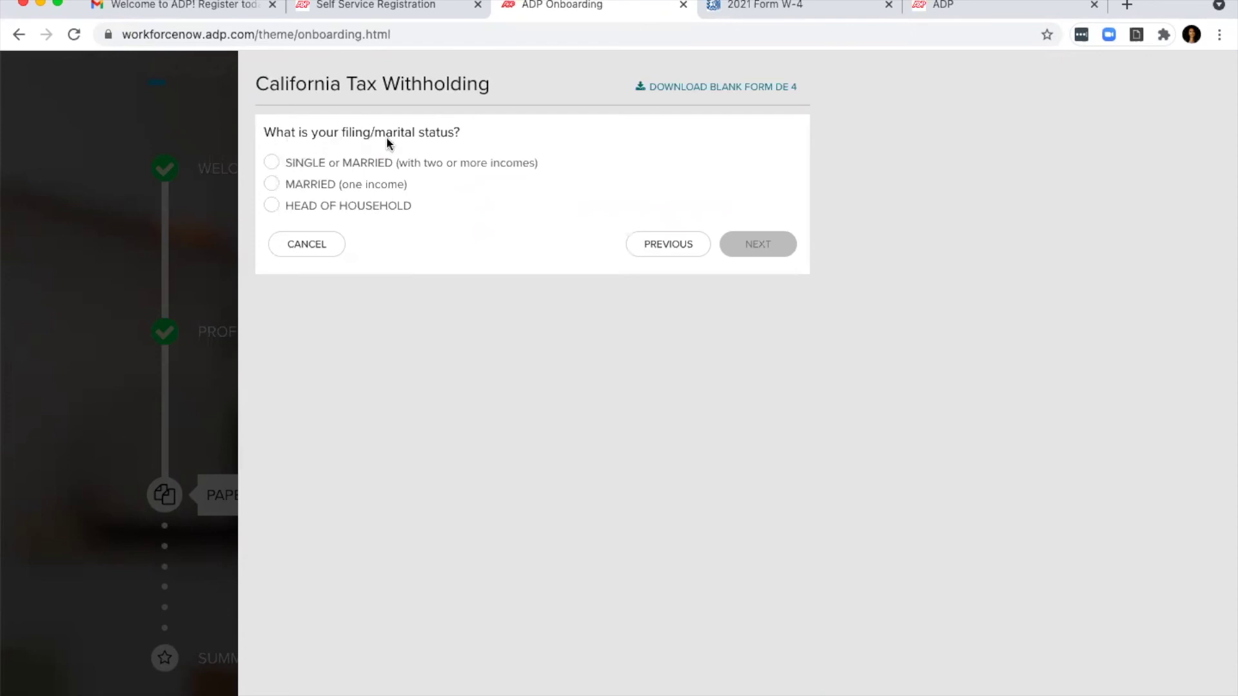
left_click(308, 166)
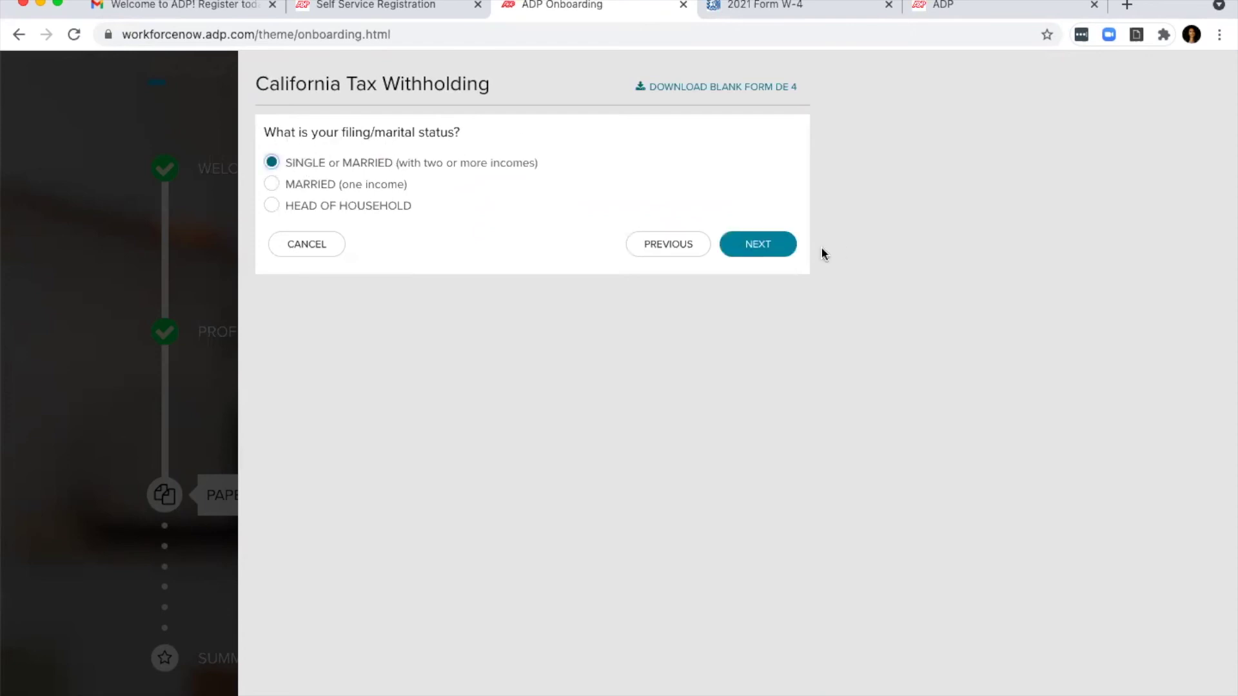
left_click(759, 245)
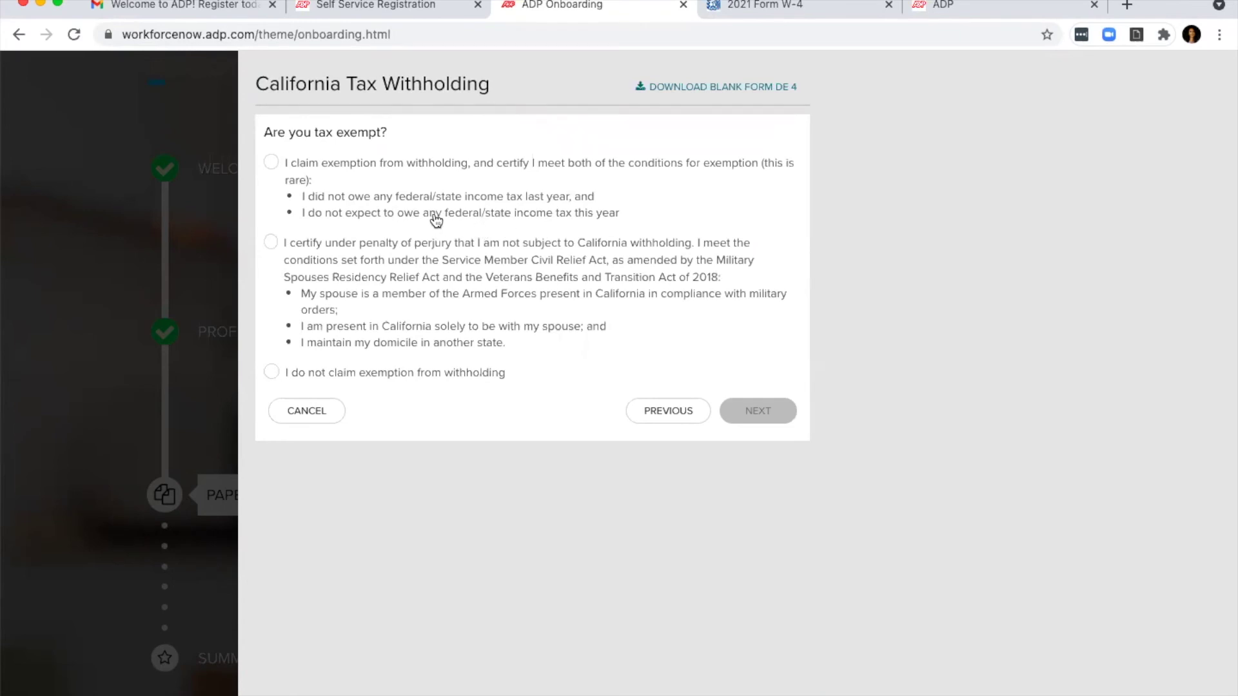
left_click(405, 377)
left_click(753, 416)
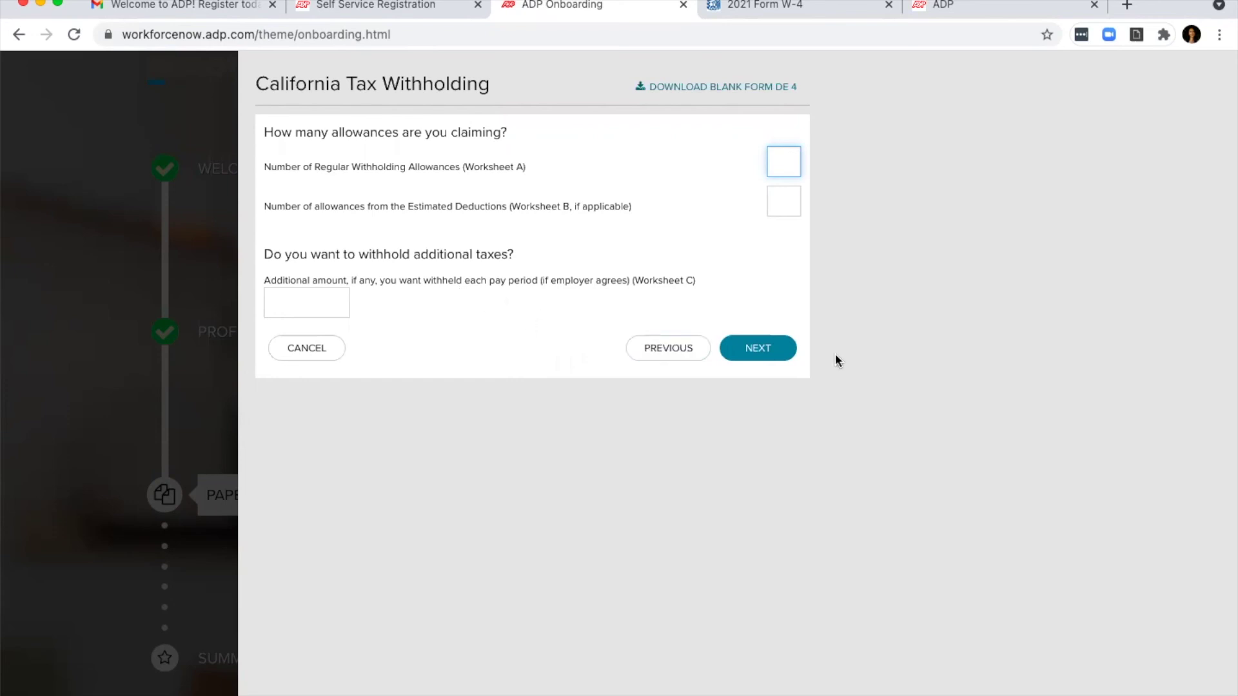
Step: Certify the DE 4 on its review page, submit it, and return to the Paperwork list
left_click(783, 348)
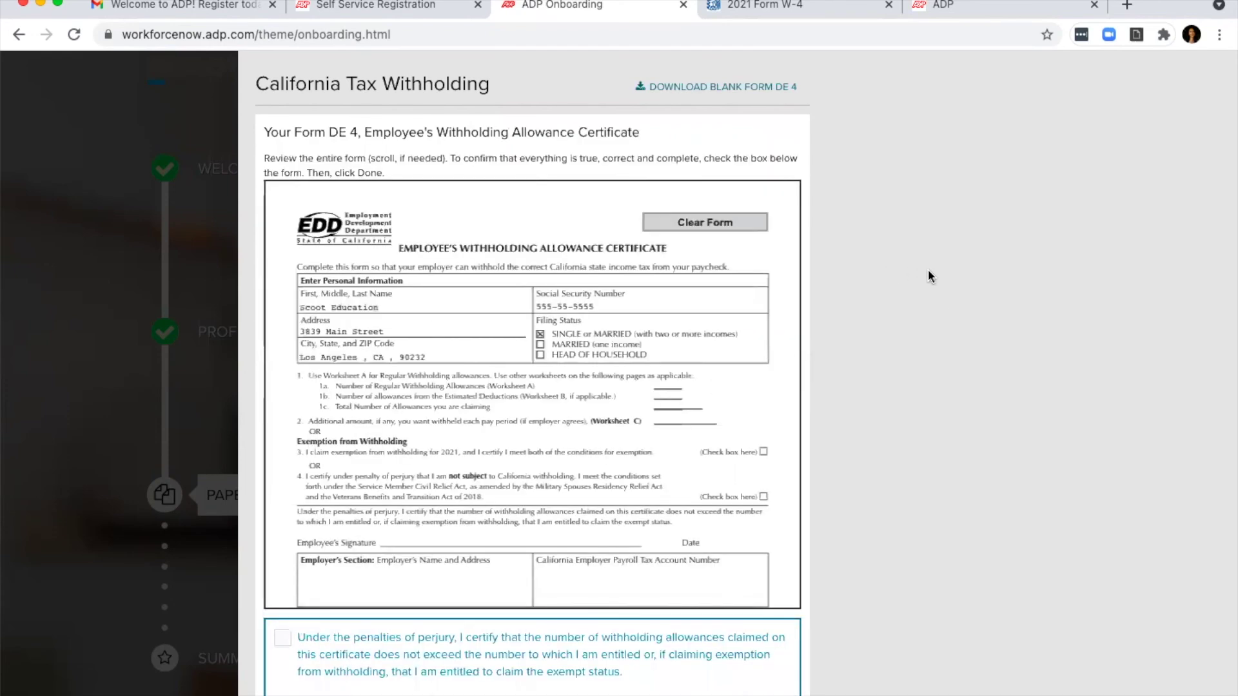
scroll(927, 271, "down", 3)
left_click(282, 527)
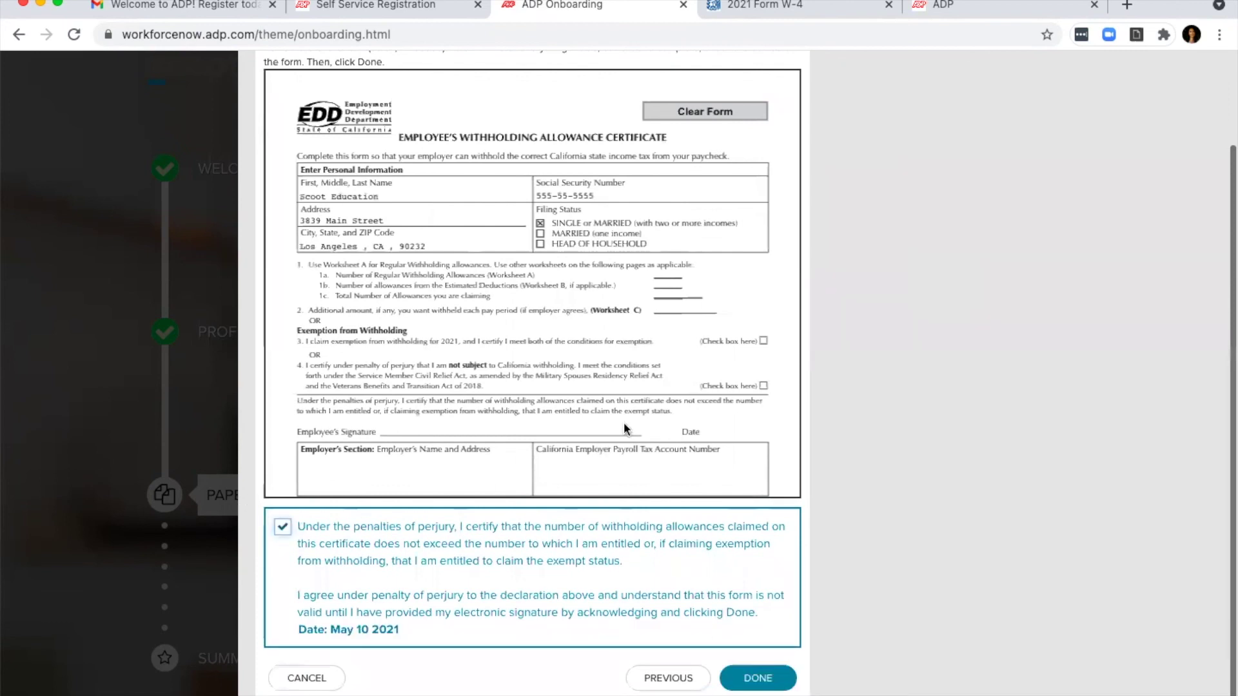
scroll(624, 423, "down", 3)
scroll(602, 412, "down", 10)
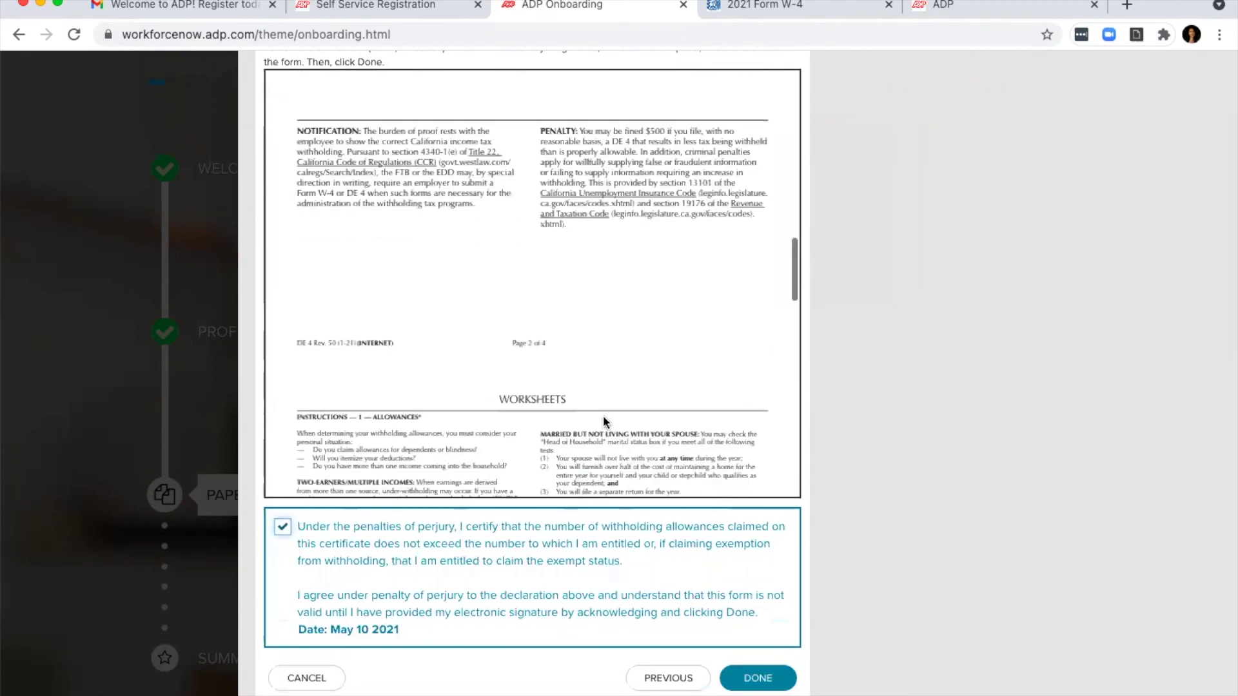
scroll(845, 538, "down", 1)
left_click(765, 658)
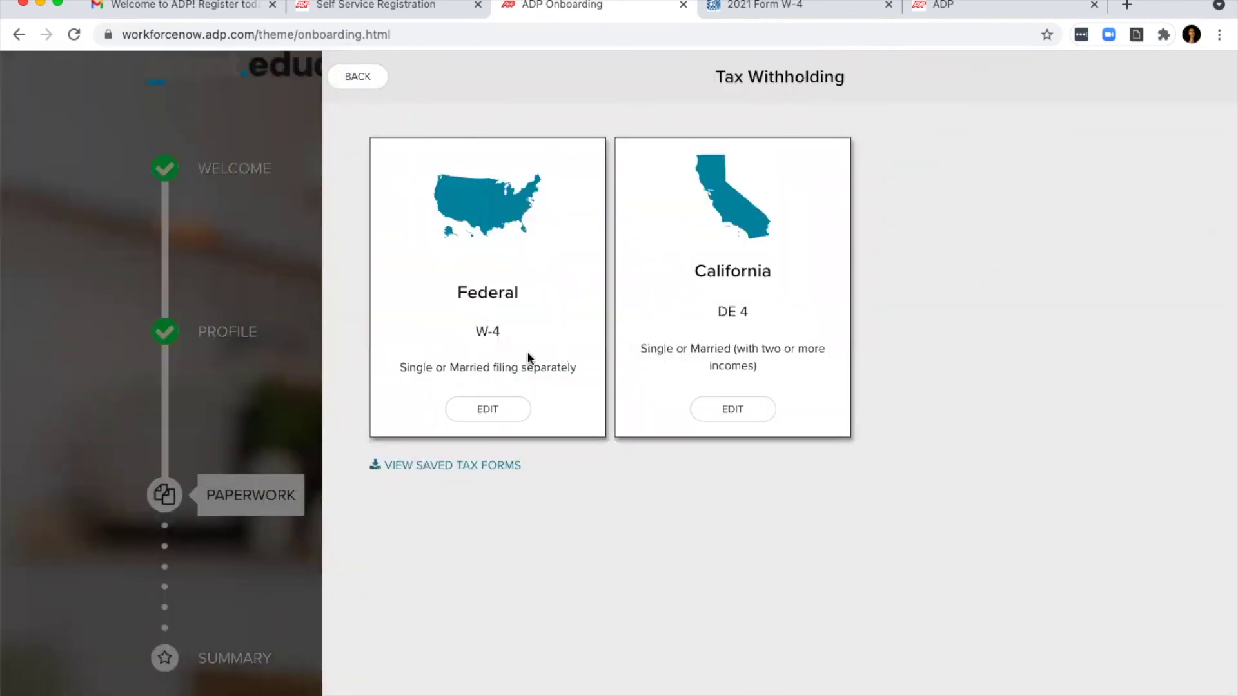
left_click(365, 86)
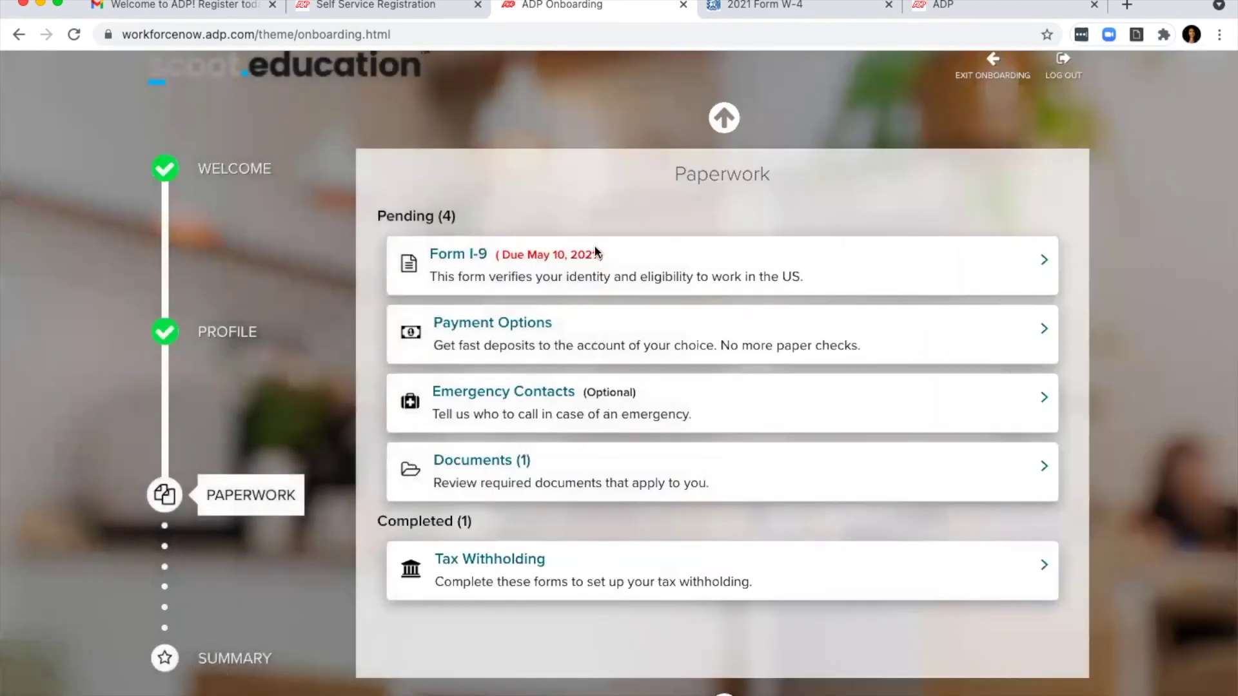
Step: In Payment Options, start adding a bank account and enter and confirm a test routing number
left_click(517, 322)
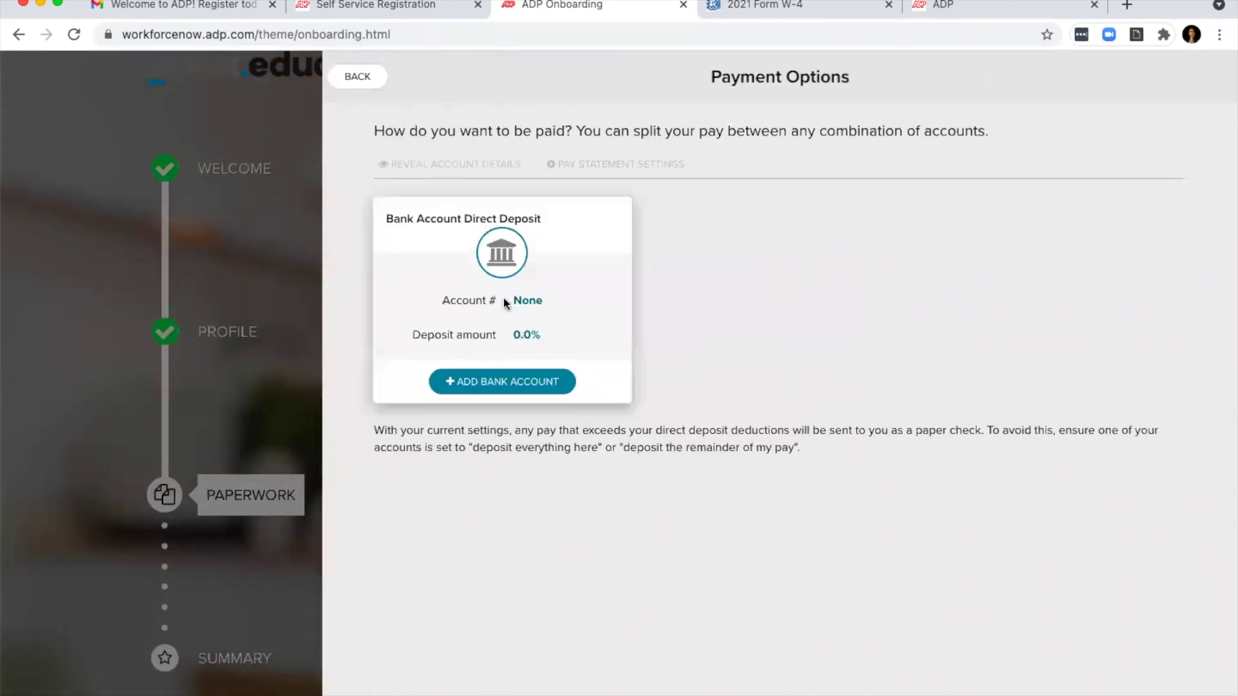
left_click(531, 385)
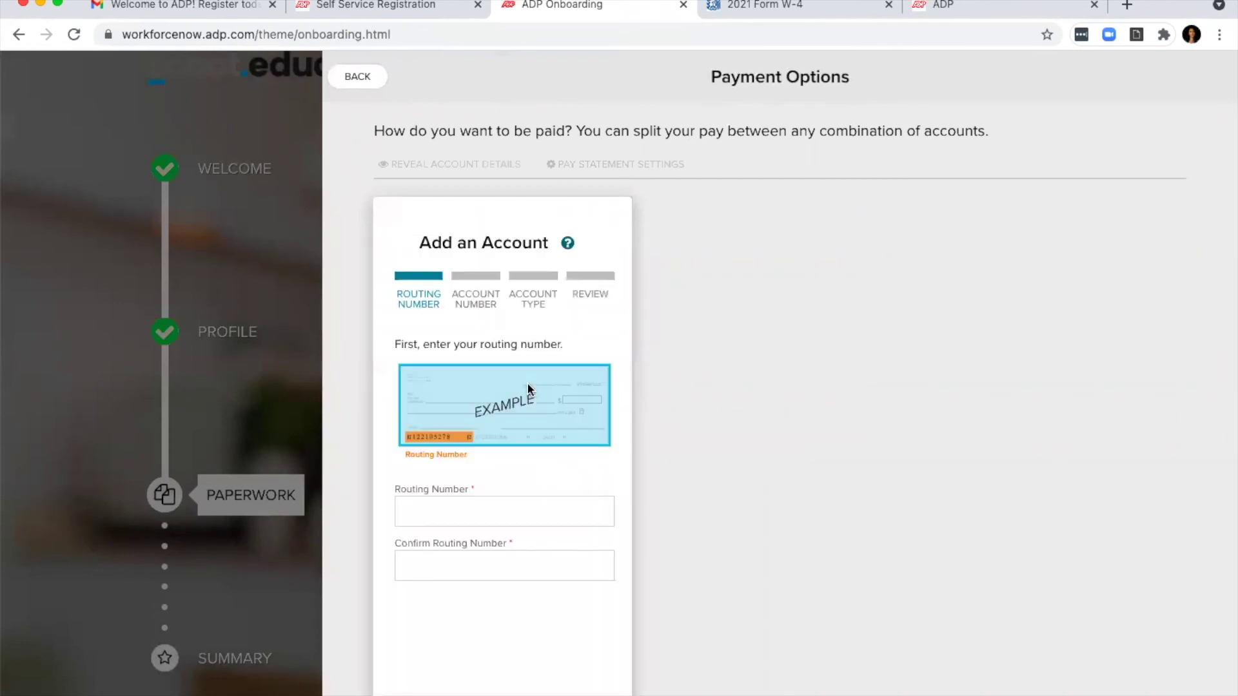
left_click(418, 510)
scroll(520, 526, "down", 2)
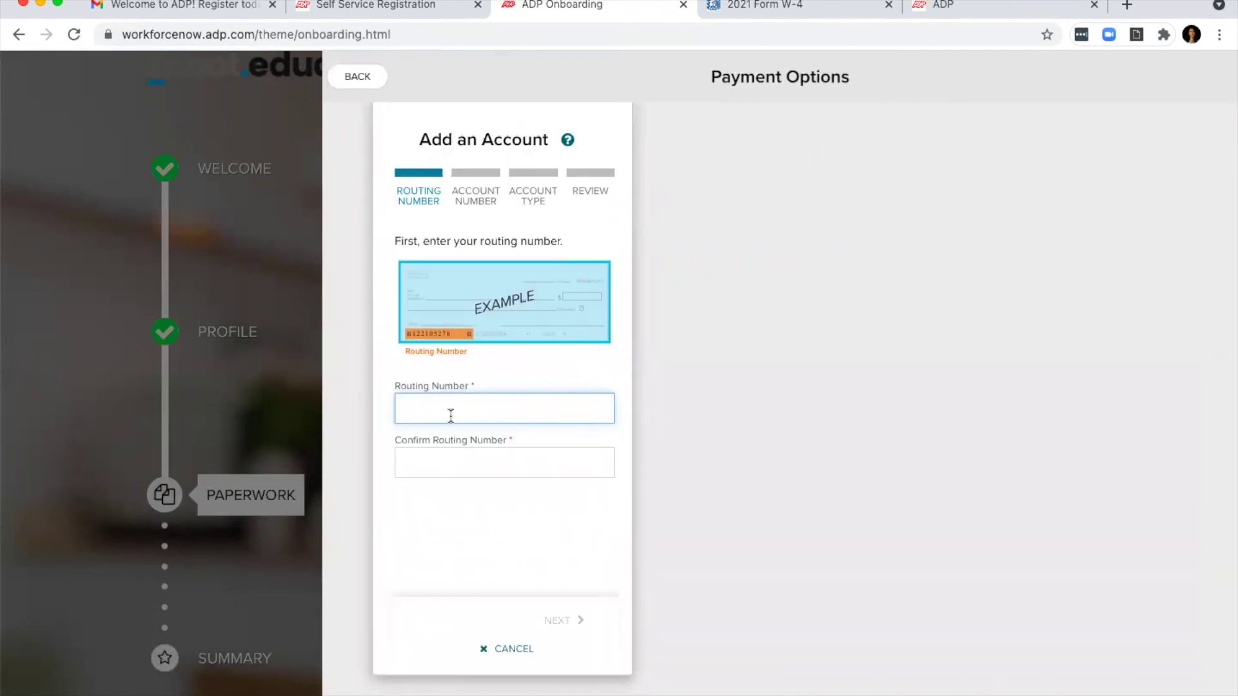
type("5555555")
left_click(493, 458)
type("5555555")
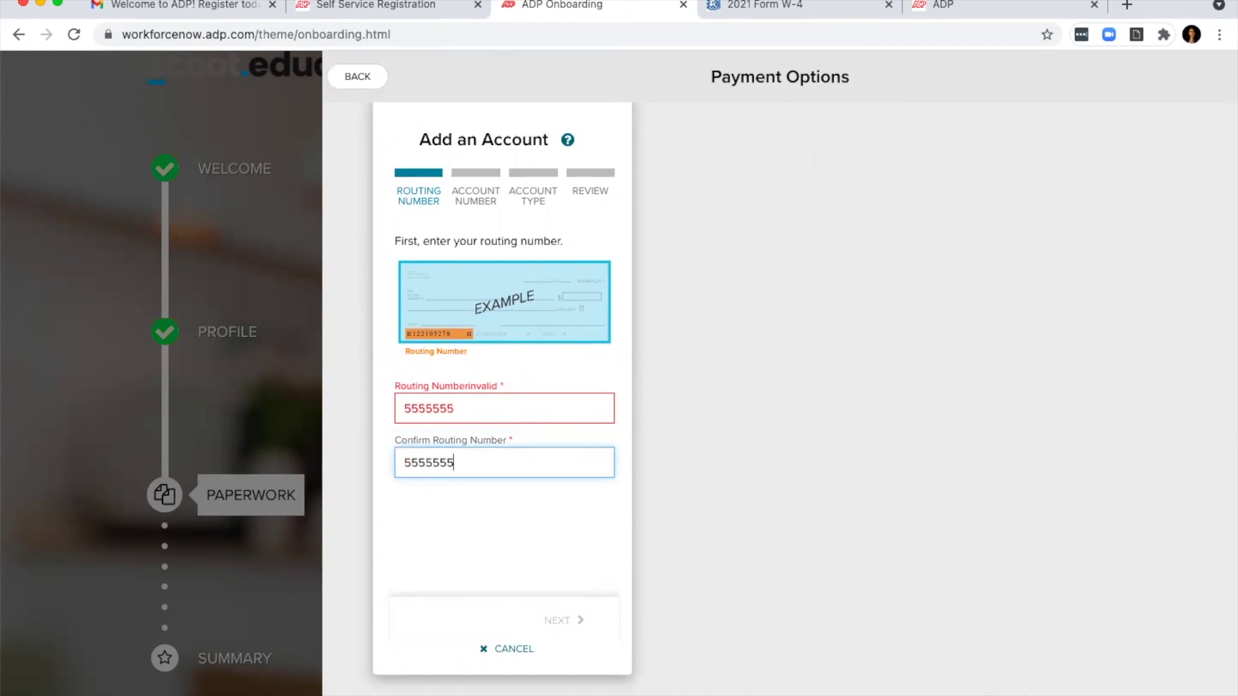
left_click(498, 406)
type("5")
left_click(502, 467)
type("5")
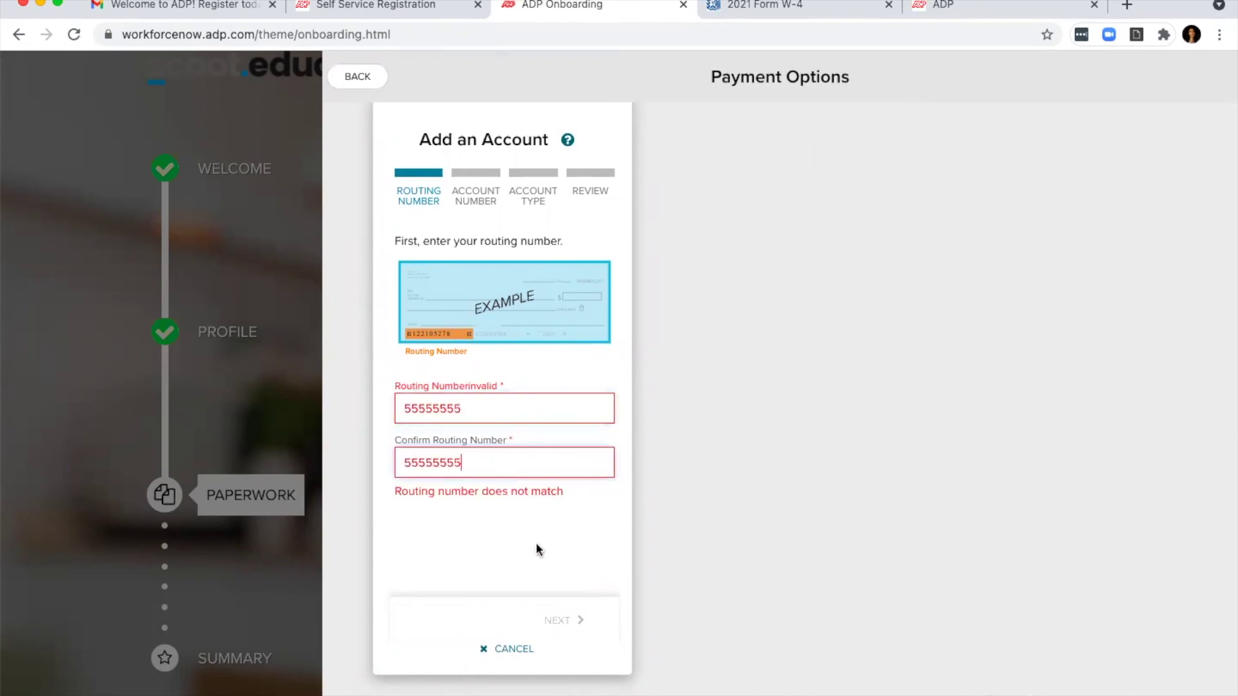
Step: Clear both routing number fields and abandon the bank setup, returning to Paperwork
left_click(485, 528)
left_click(484, 410)
left_click_drag(483, 411, 340, 408)
key("BackSpace")
left_click_drag(477, 463, 361, 459)
key("BackSpace")
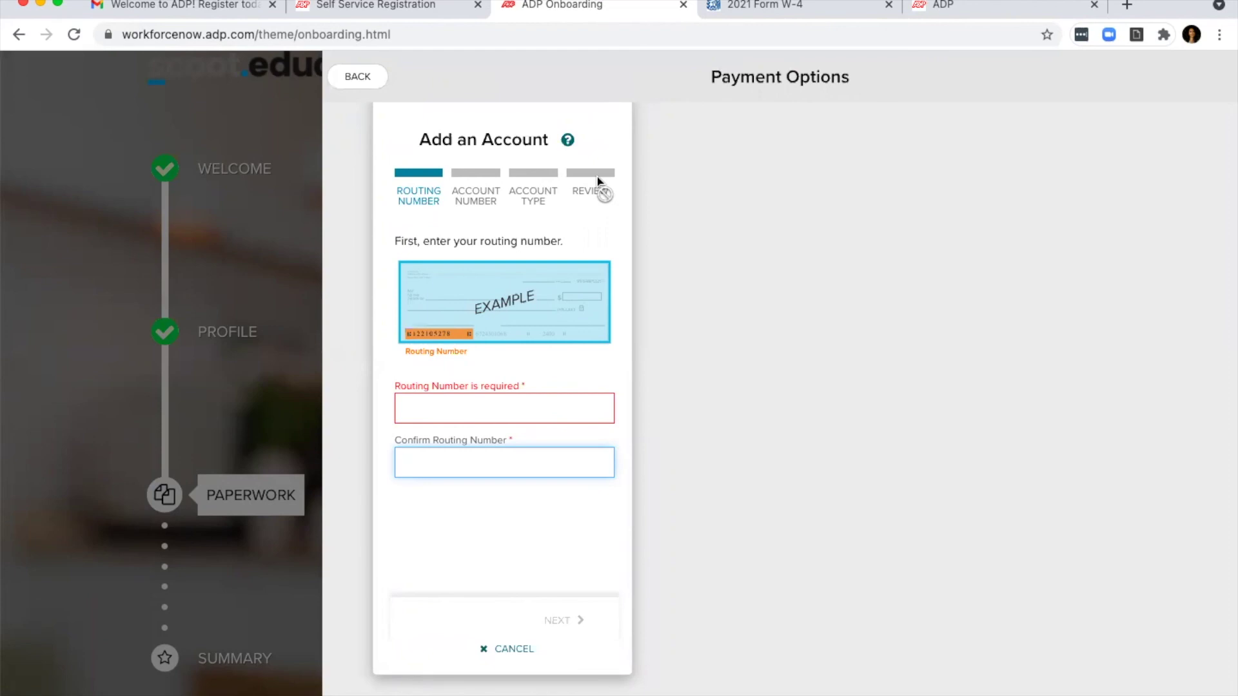
left_click(354, 83)
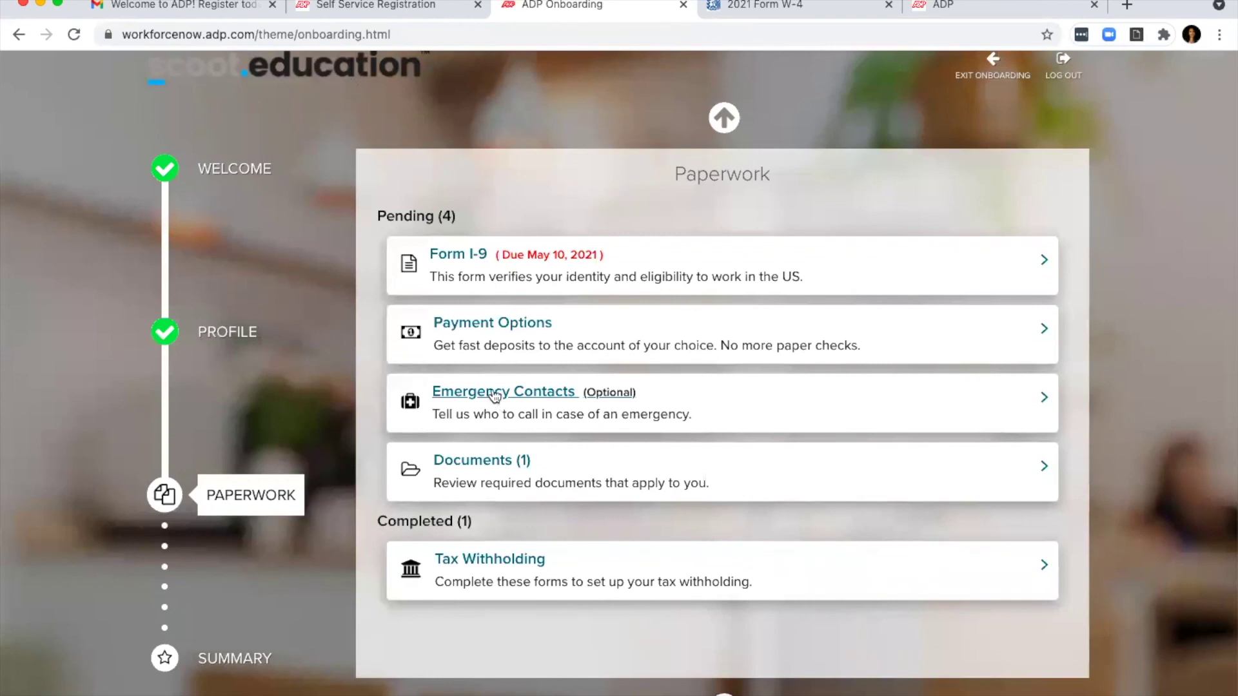
left_click(495, 396)
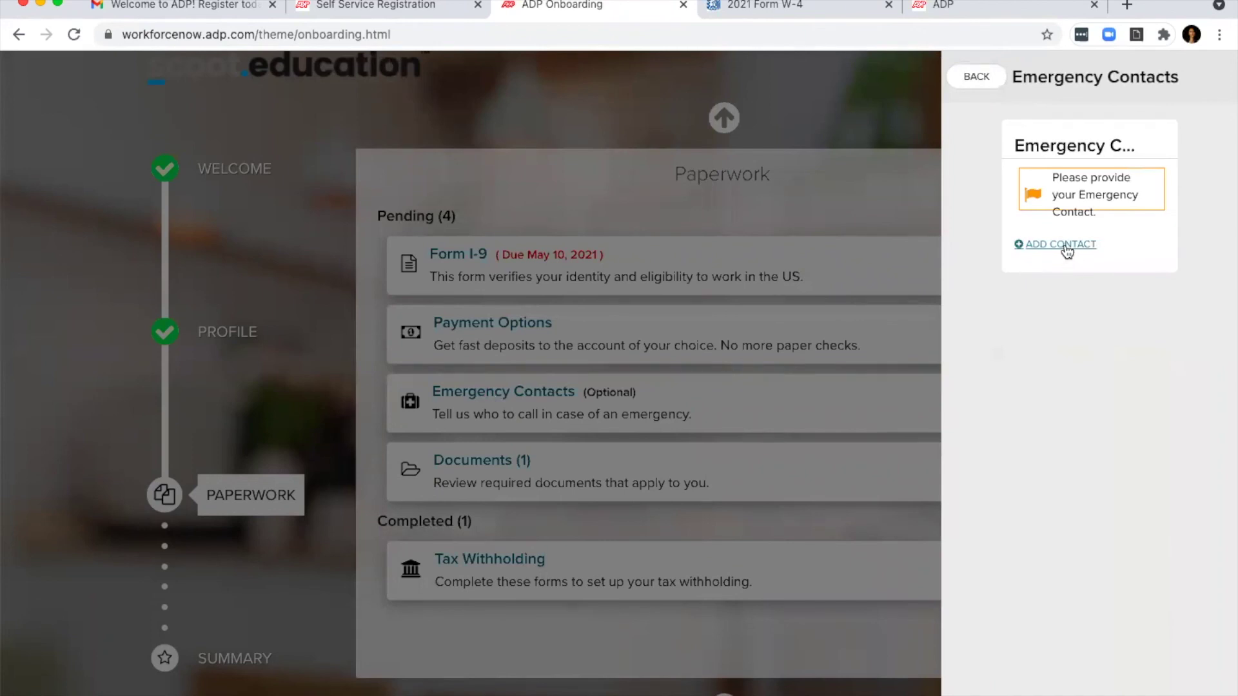
left_click(1065, 246)
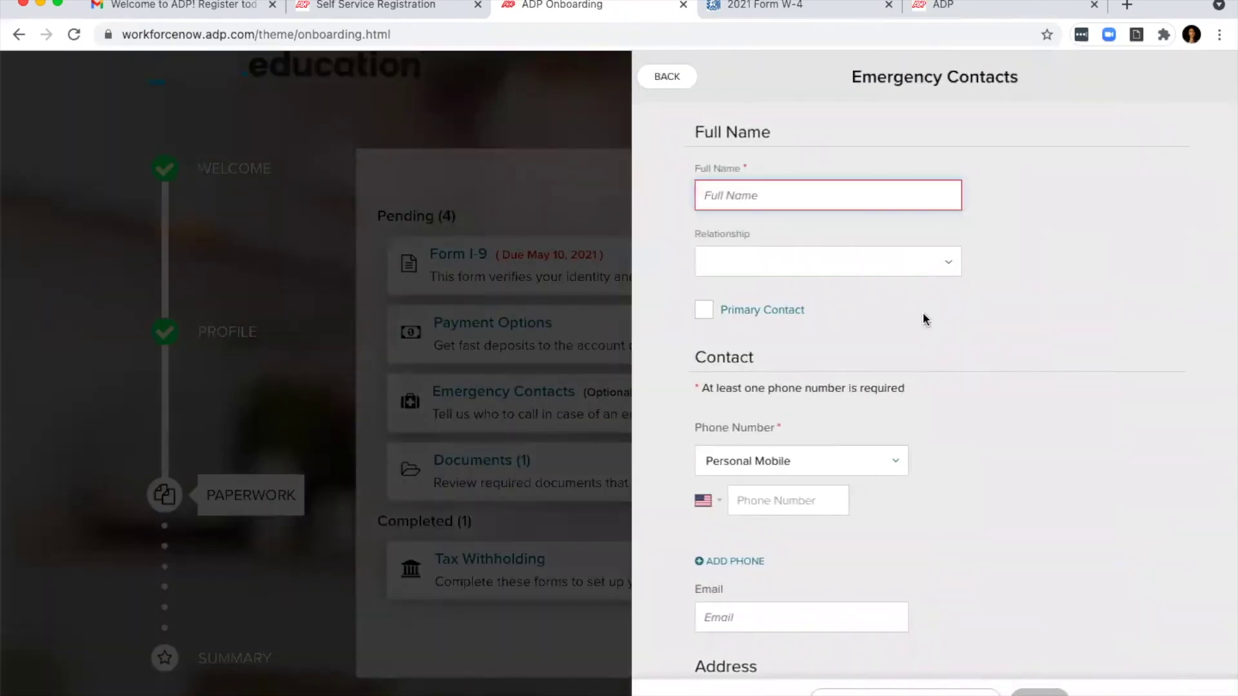
scroll(926, 319, "down", 1)
scroll(655, 167, "up", 1)
scroll(768, 261, "down", 3)
scroll(768, 261, "up", 3)
left_click(670, 78)
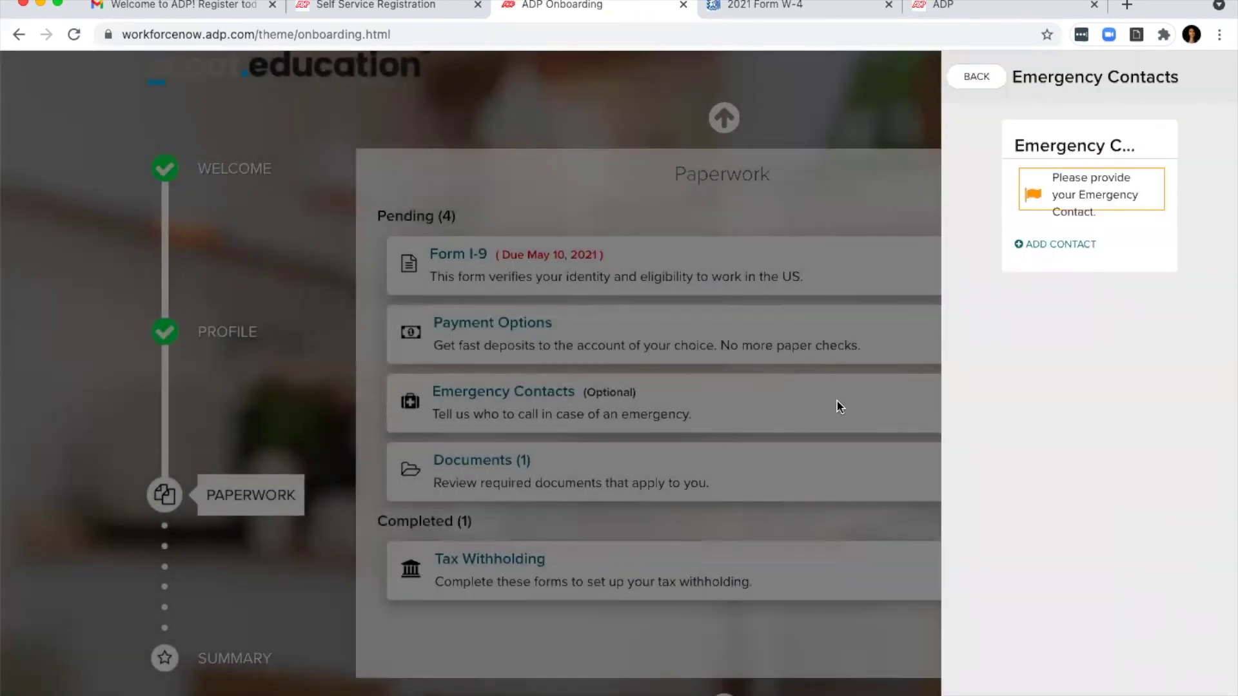
left_click(964, 77)
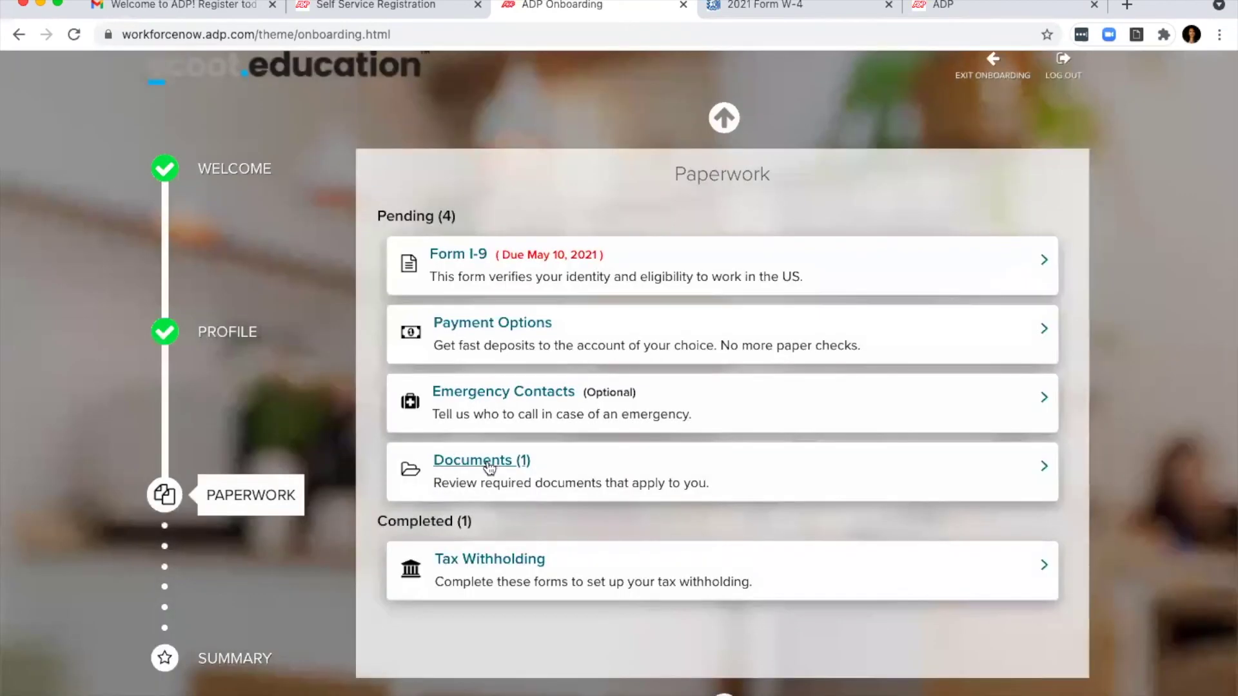
Step: Preview New Employee's Guide to State Fund MPN.pdf under Documents and download it
left_click(489, 458)
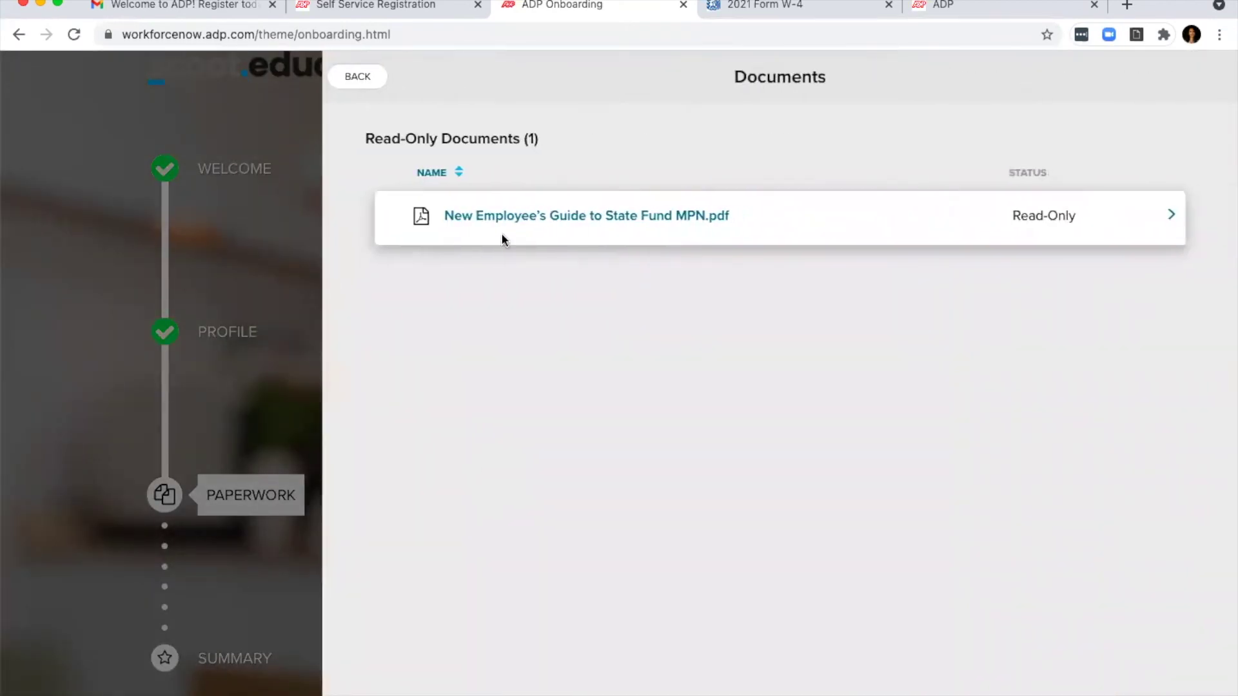
left_click(624, 218)
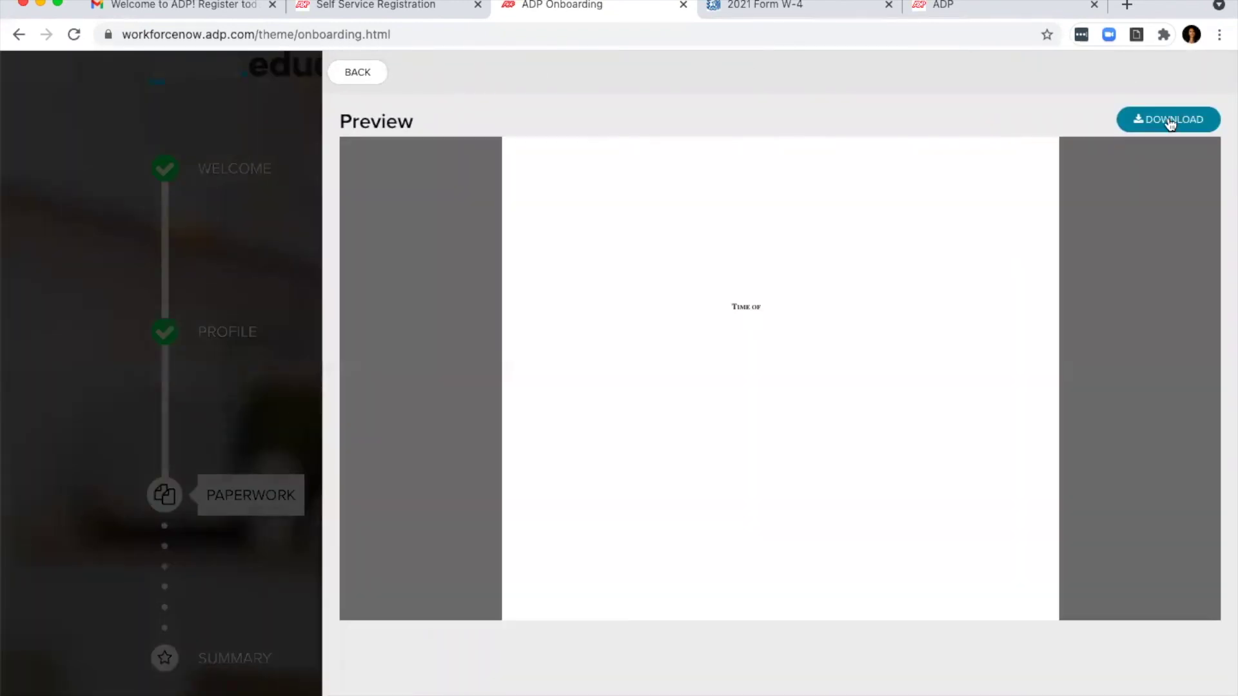
scroll(852, 412, "down", 3)
scroll(853, 415, "down", 10)
scroll(862, 409, "down", 10)
scroll(864, 415, "down", 10)
scroll(865, 413, "down", 6)
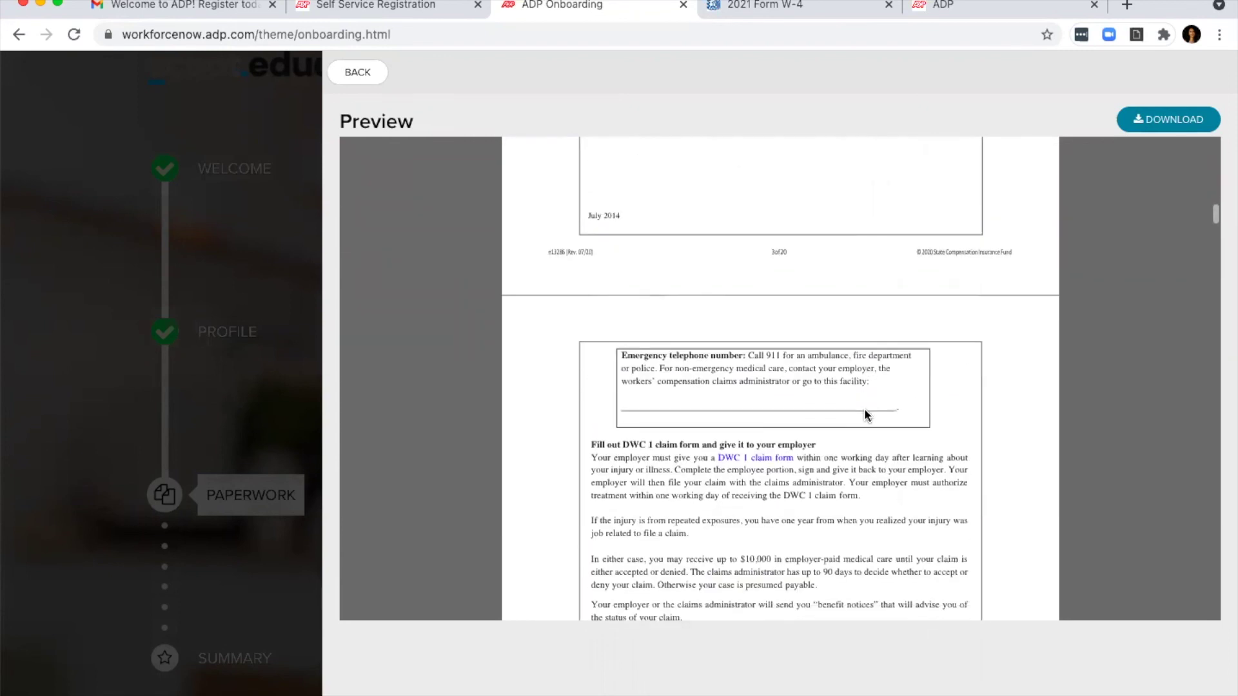
scroll(864, 413, "down", 4)
left_click(1161, 120)
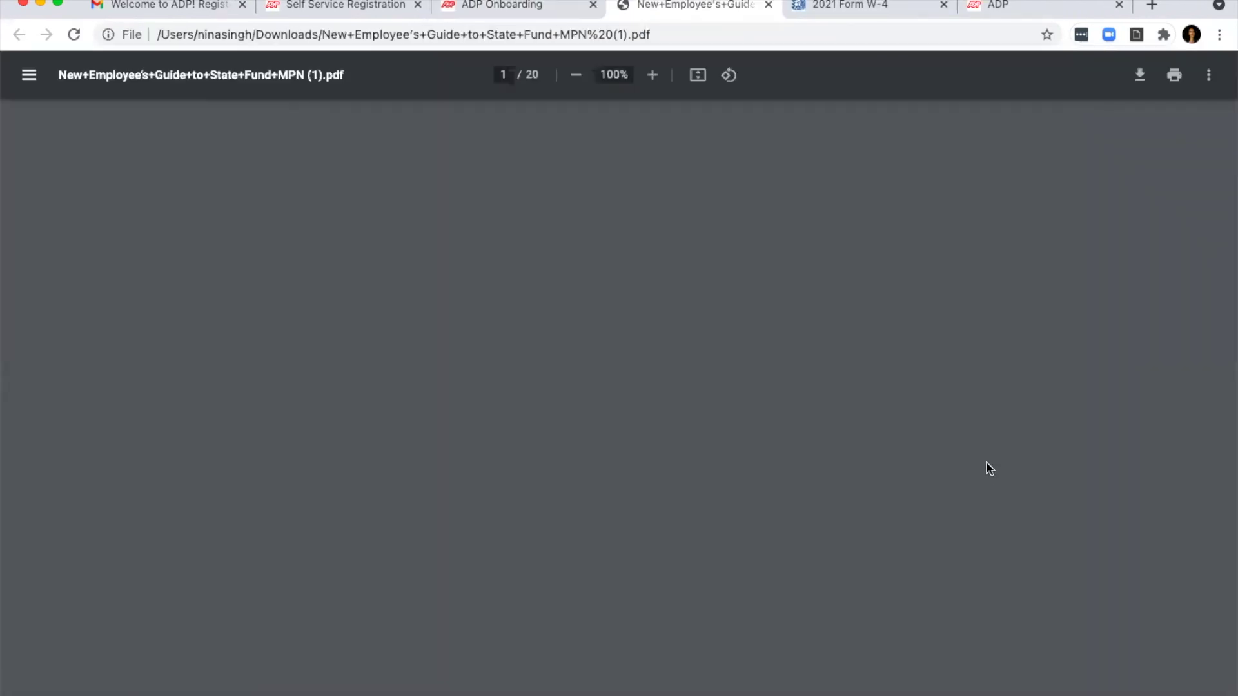
Step: Return to the onboarding tab, recheck the guide preview, then go back to the Paperwork list
scroll(675, 264, "down", 3)
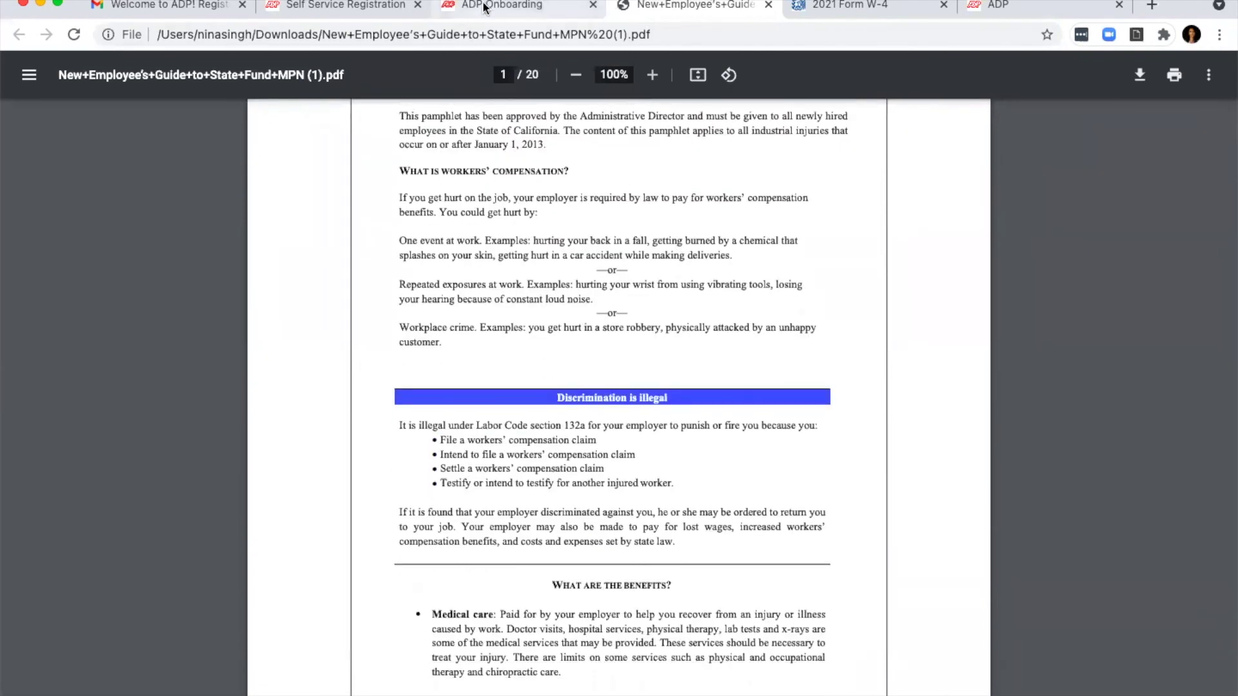
left_click(474, 7)
left_click(358, 73)
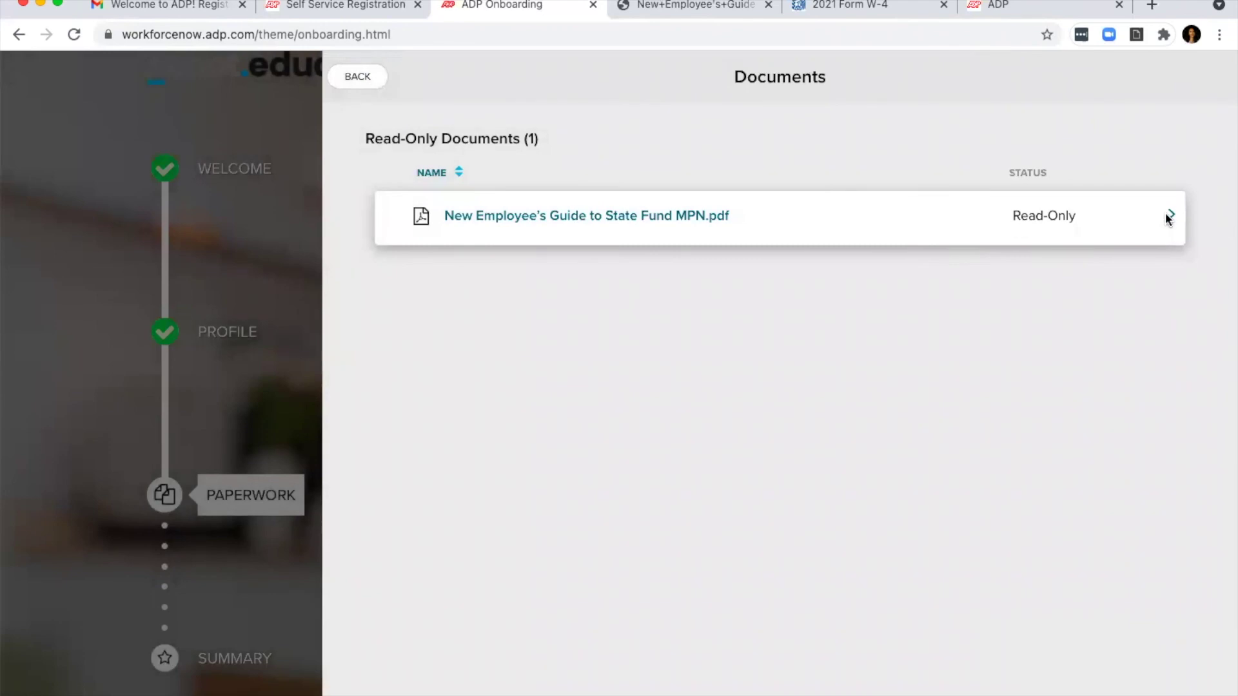
left_click(1170, 216)
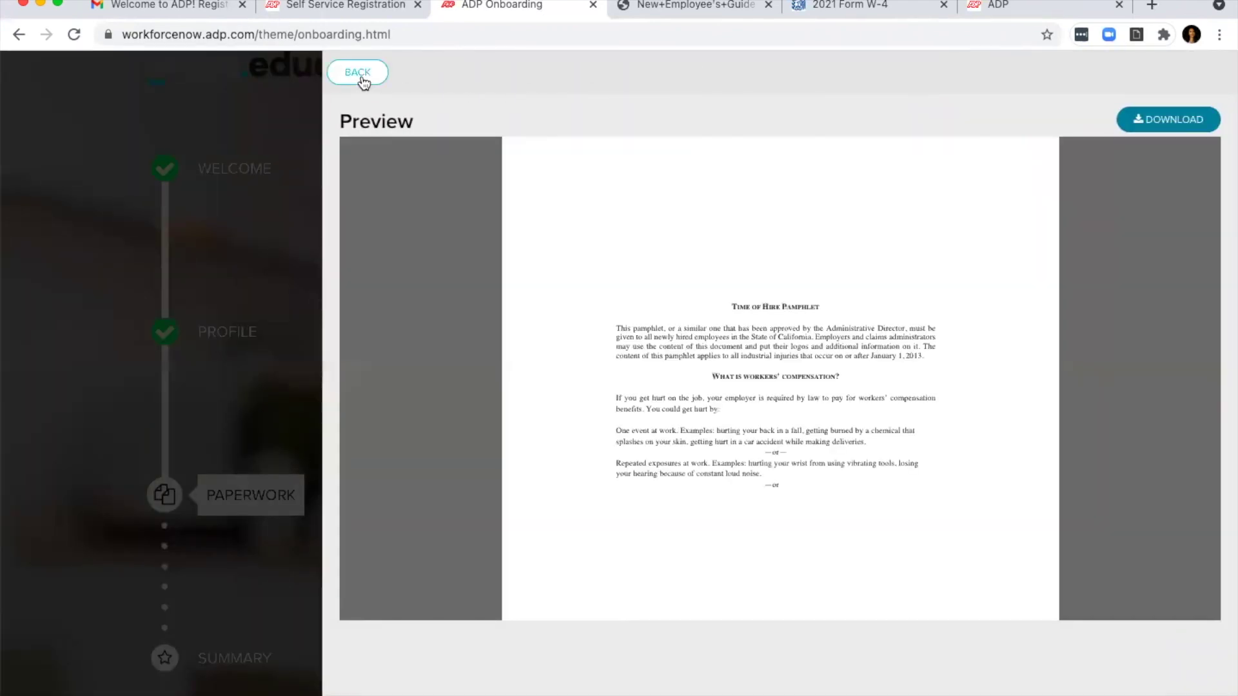
scroll(780, 380, "down", 4)
left_click(368, 81)
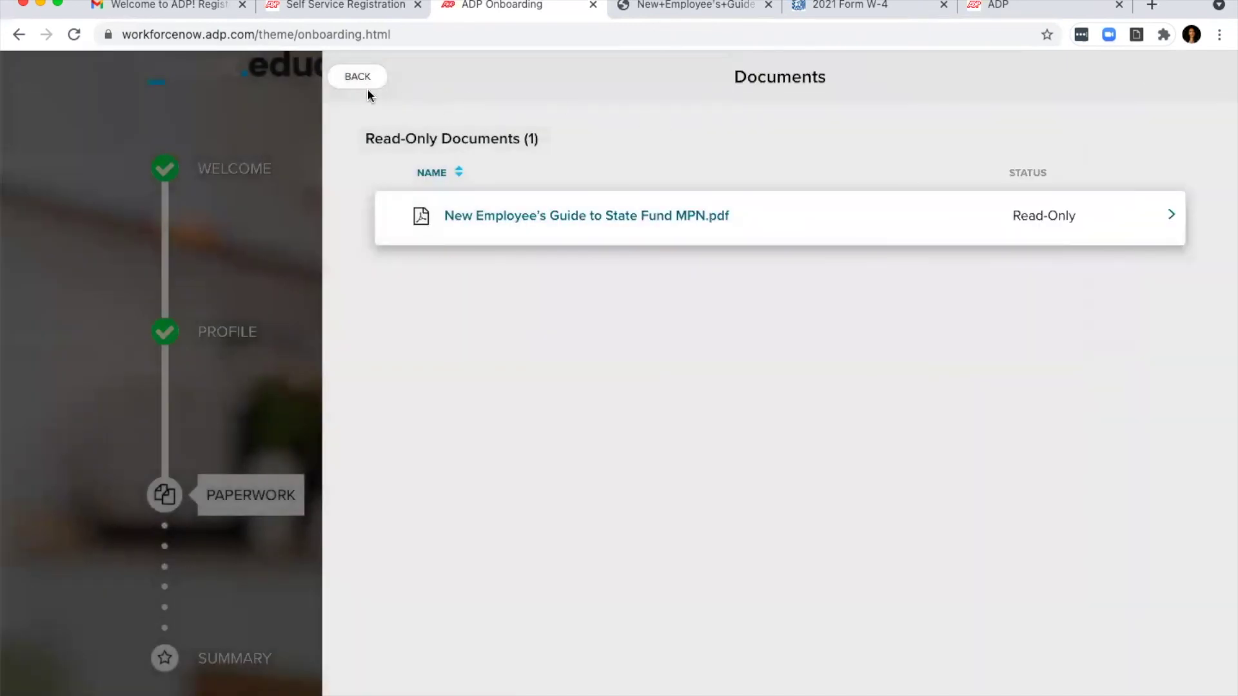
left_click(359, 80)
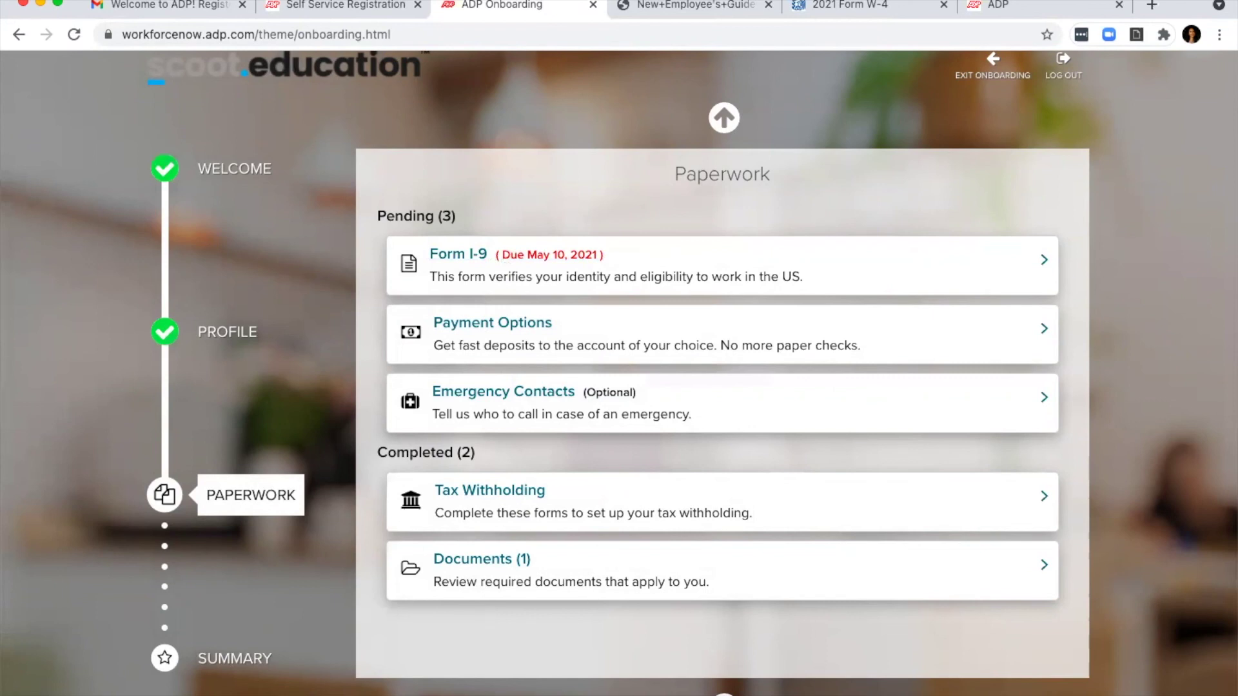
Step: View the onboarding Summary, then return to the Paperwork step
left_click(724, 695)
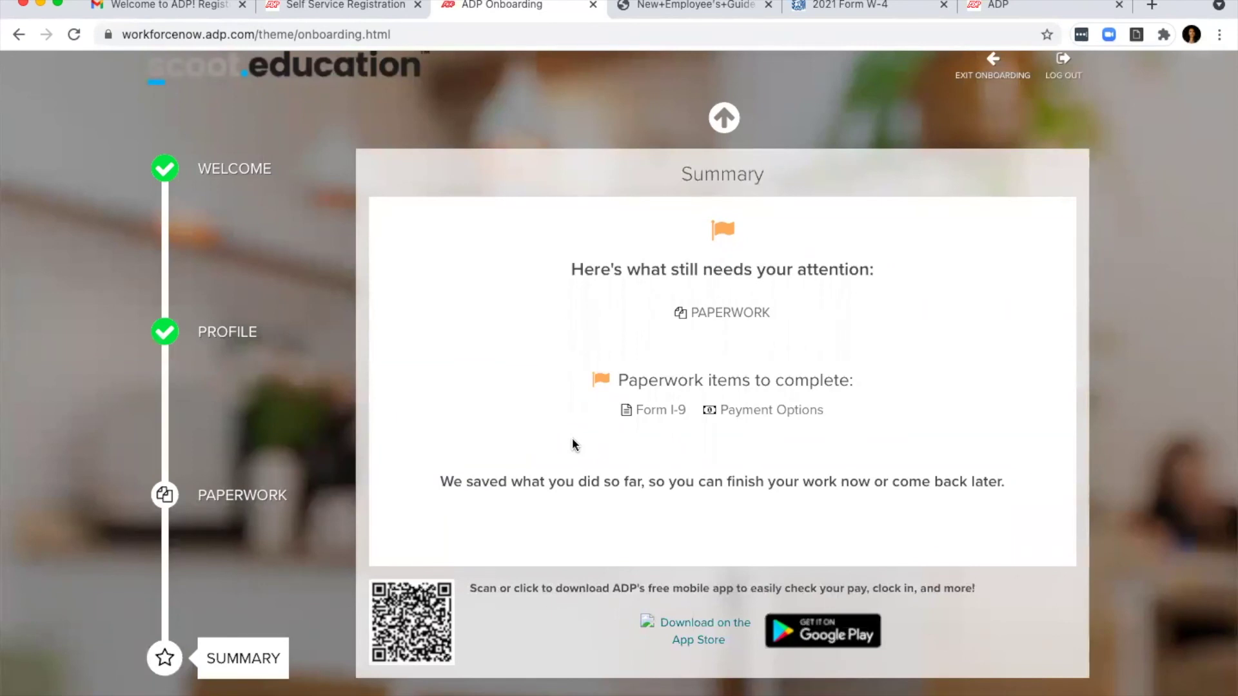
left_click(721, 118)
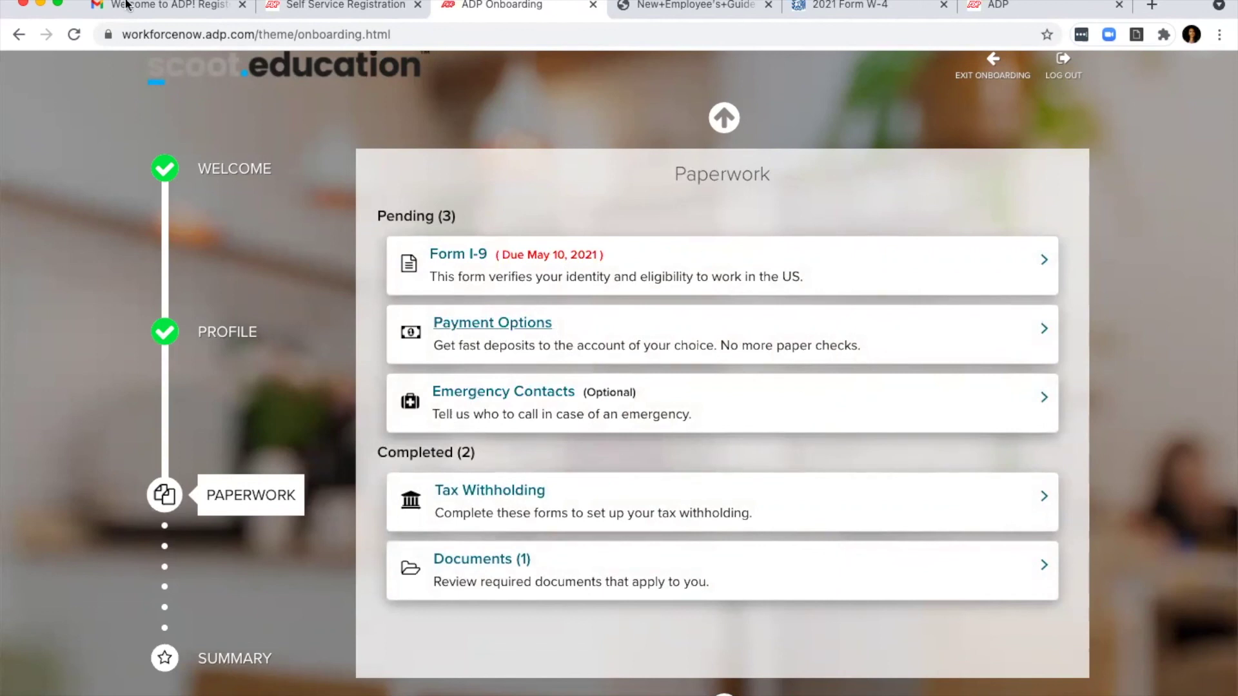
Step: In Gmail, go from the welcome email to the Inbox and read the Scoot Education Payroll email
left_click(156, 11)
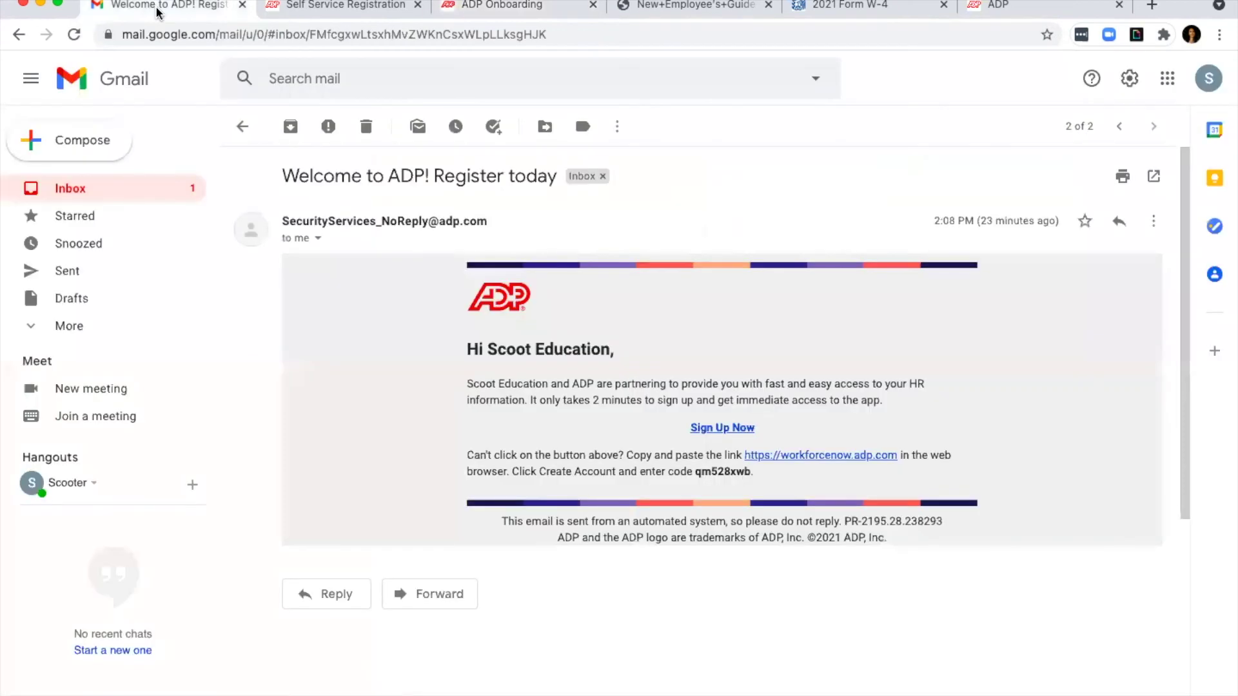
left_click(233, 127)
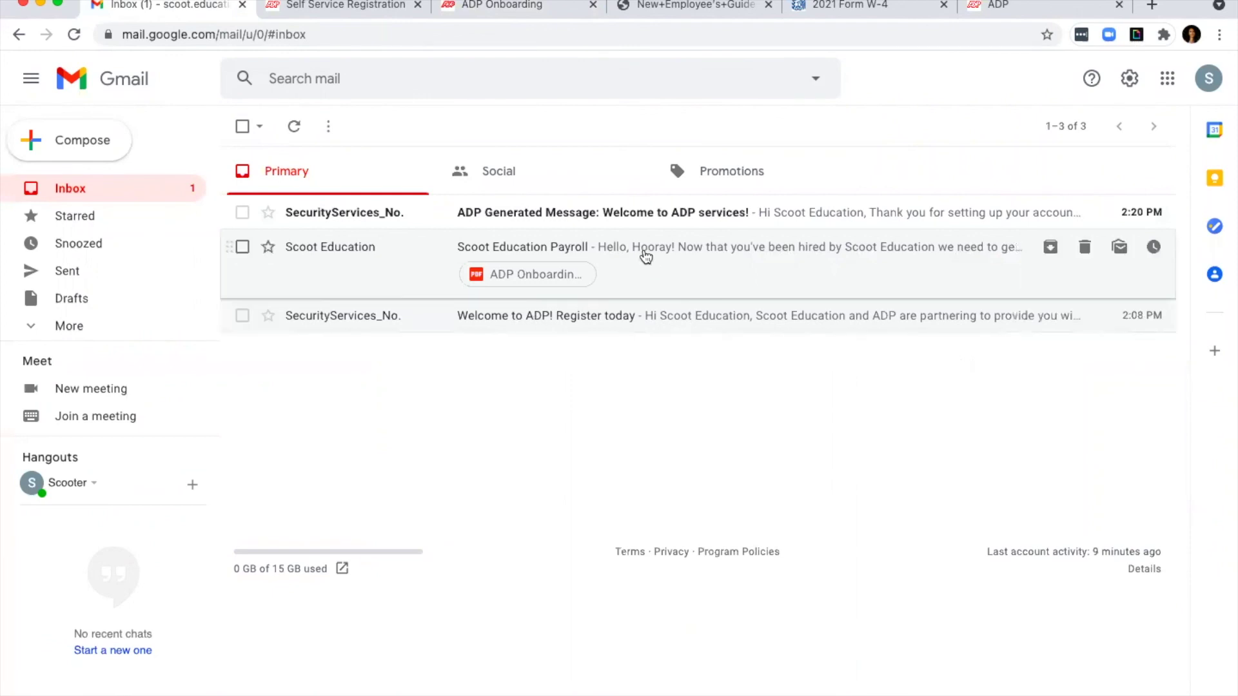
left_click(643, 255)
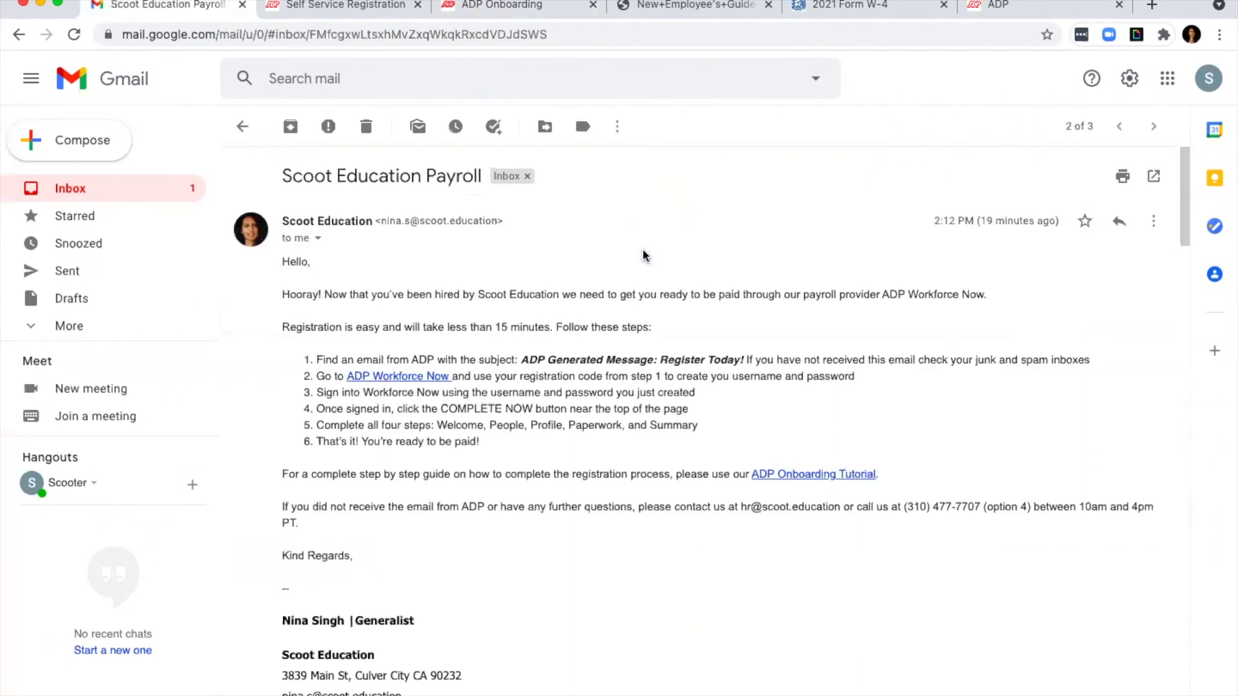
scroll(643, 255, "down", 2)
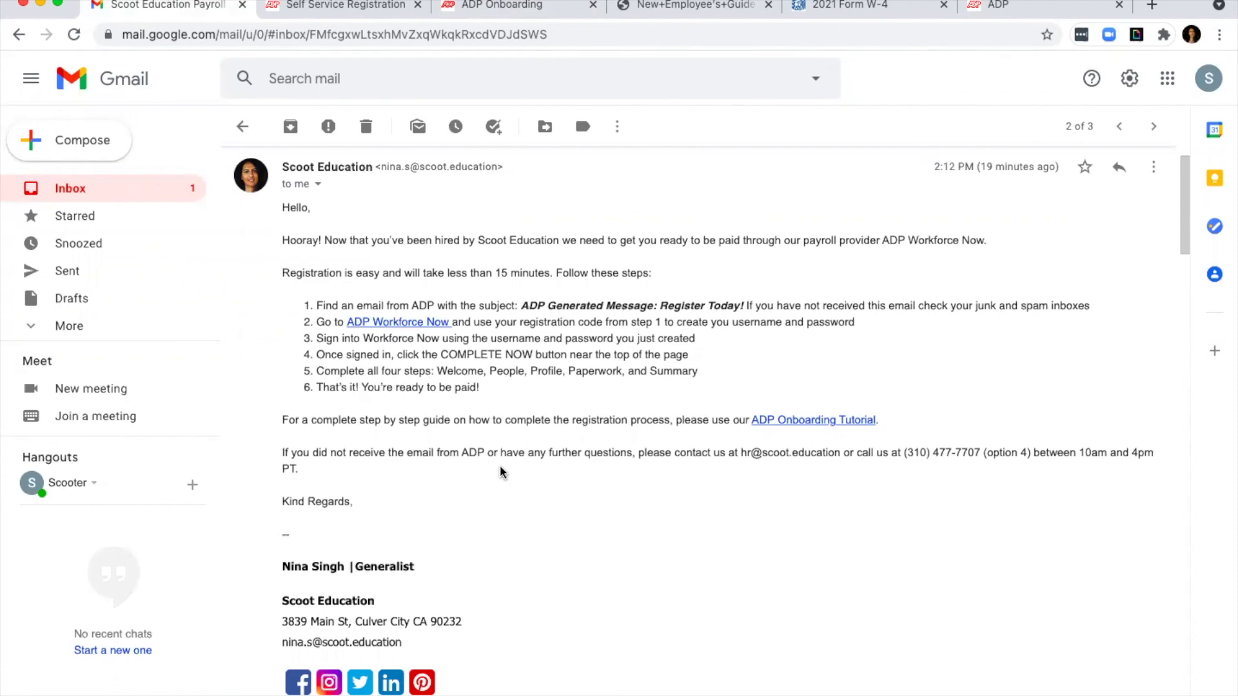
scroll(501, 467, "up", 2)
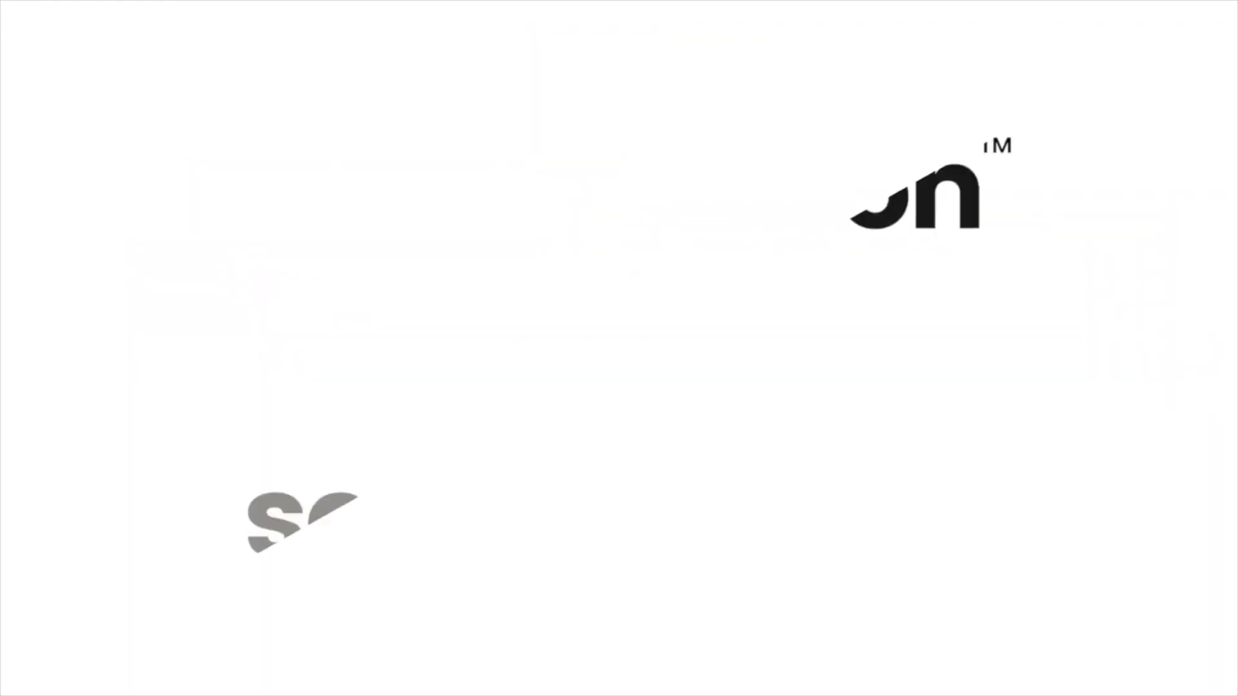